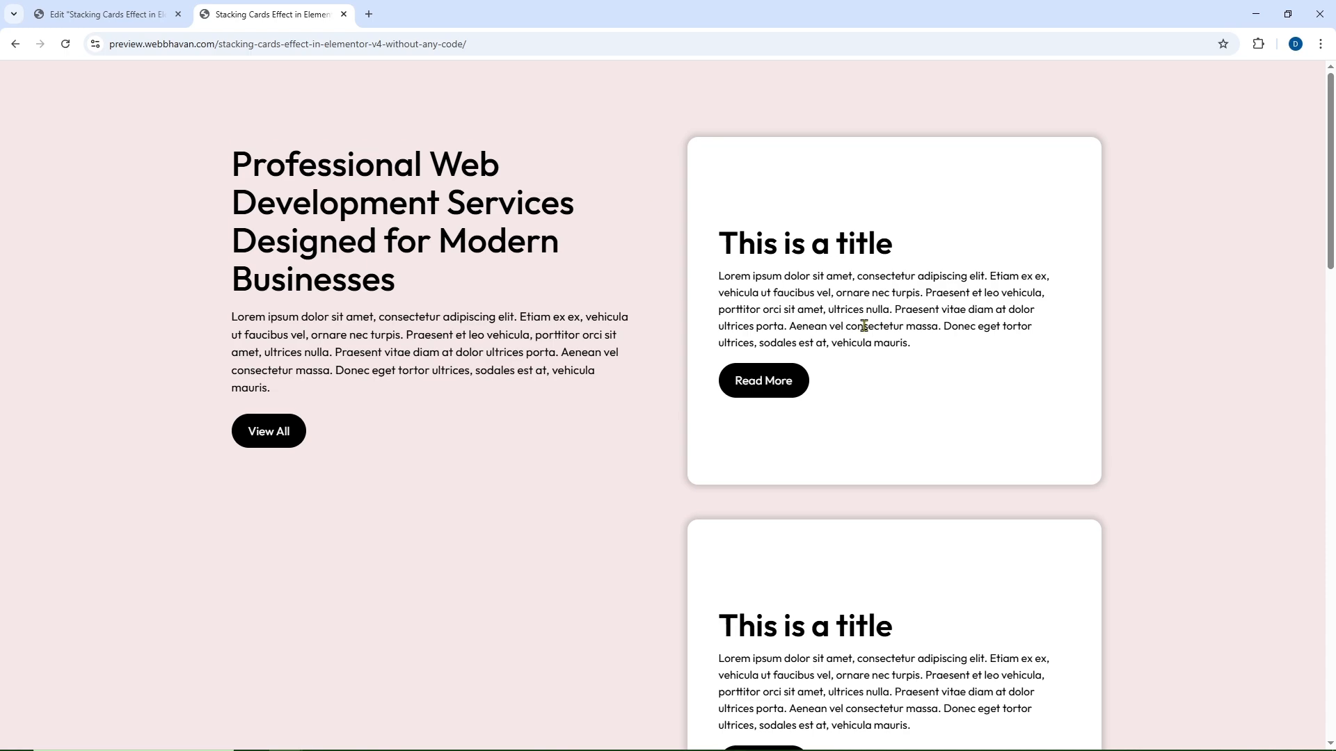
# Examine the demo page's stacking cards scroll effect at mobile width with the developer tools and again at desktop width
pyautogui.rightClick(1219, 554)
pyautogui.click(1157, 539)
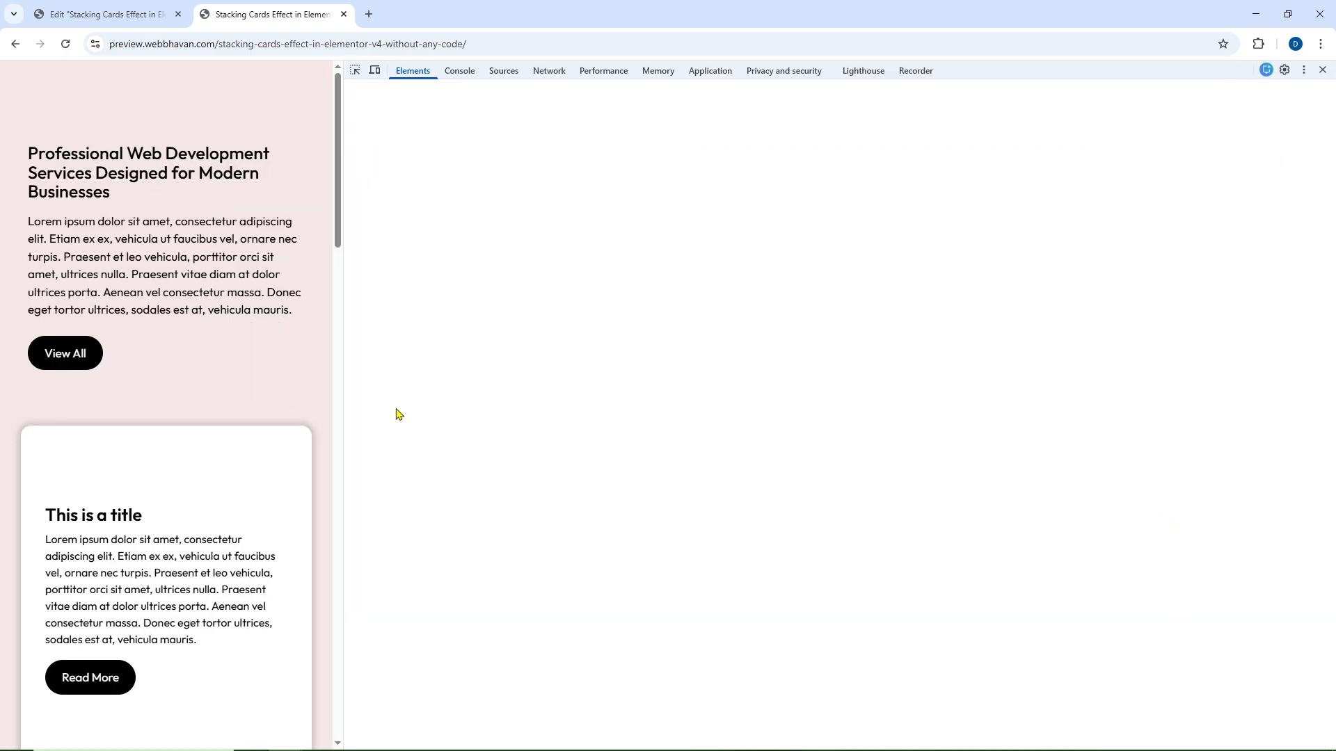
pyautogui.scroll(-5, 237, 331)
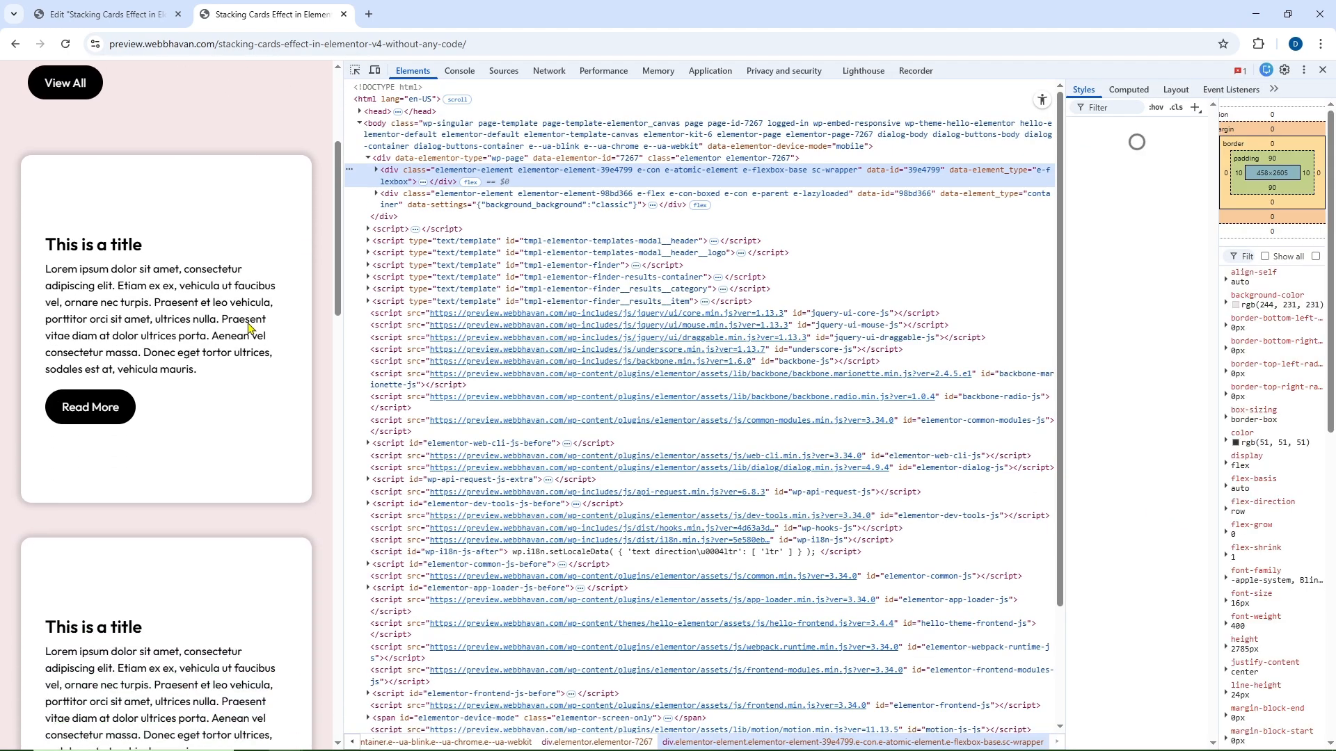
pyautogui.scroll(-5, 248, 327)
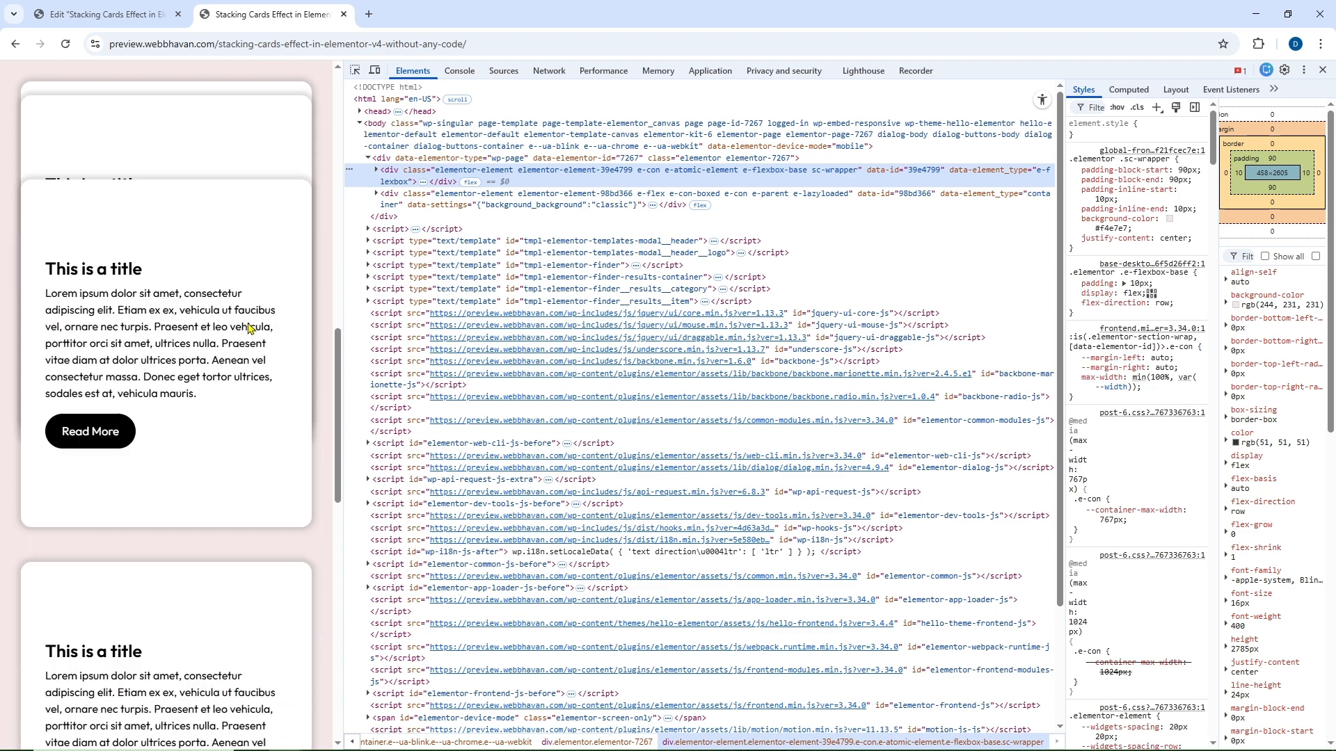
pyautogui.scroll(-8, 249, 327)
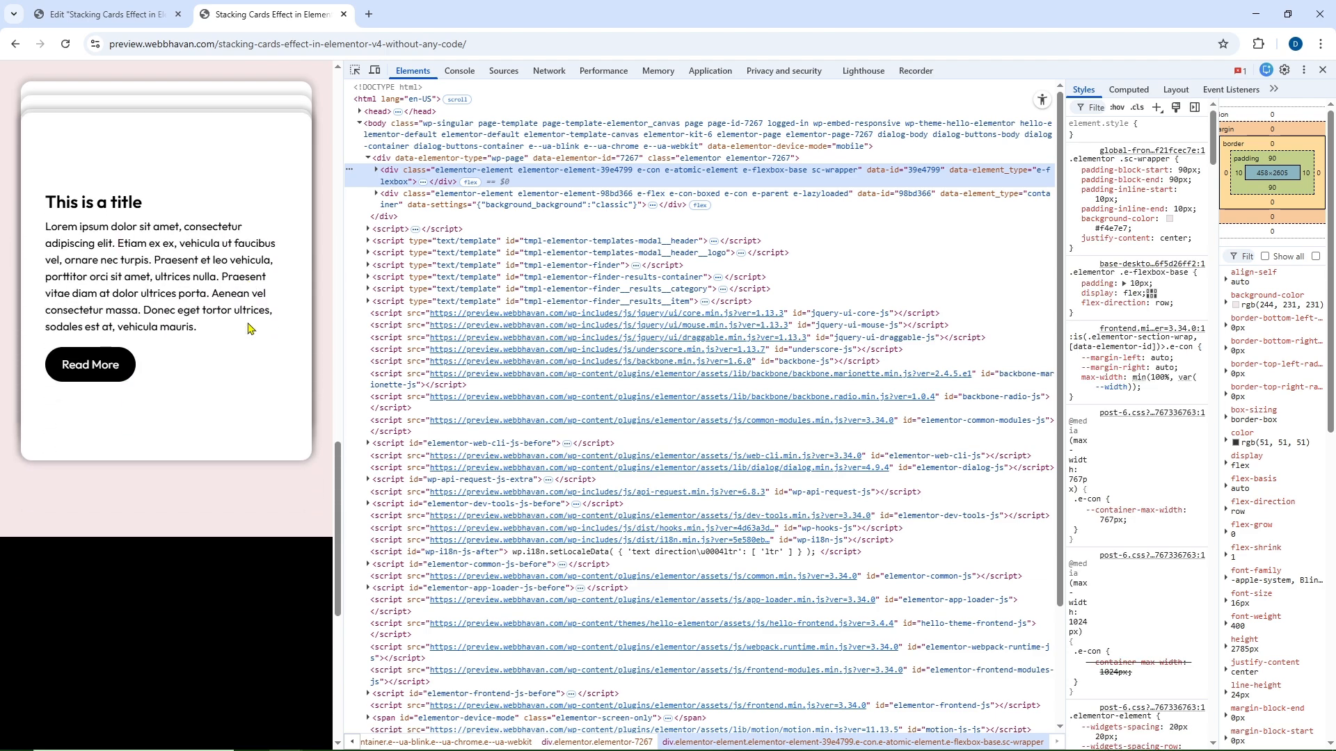
pyautogui.scroll(-3, 250, 329)
pyautogui.scroll(3, 250, 329)
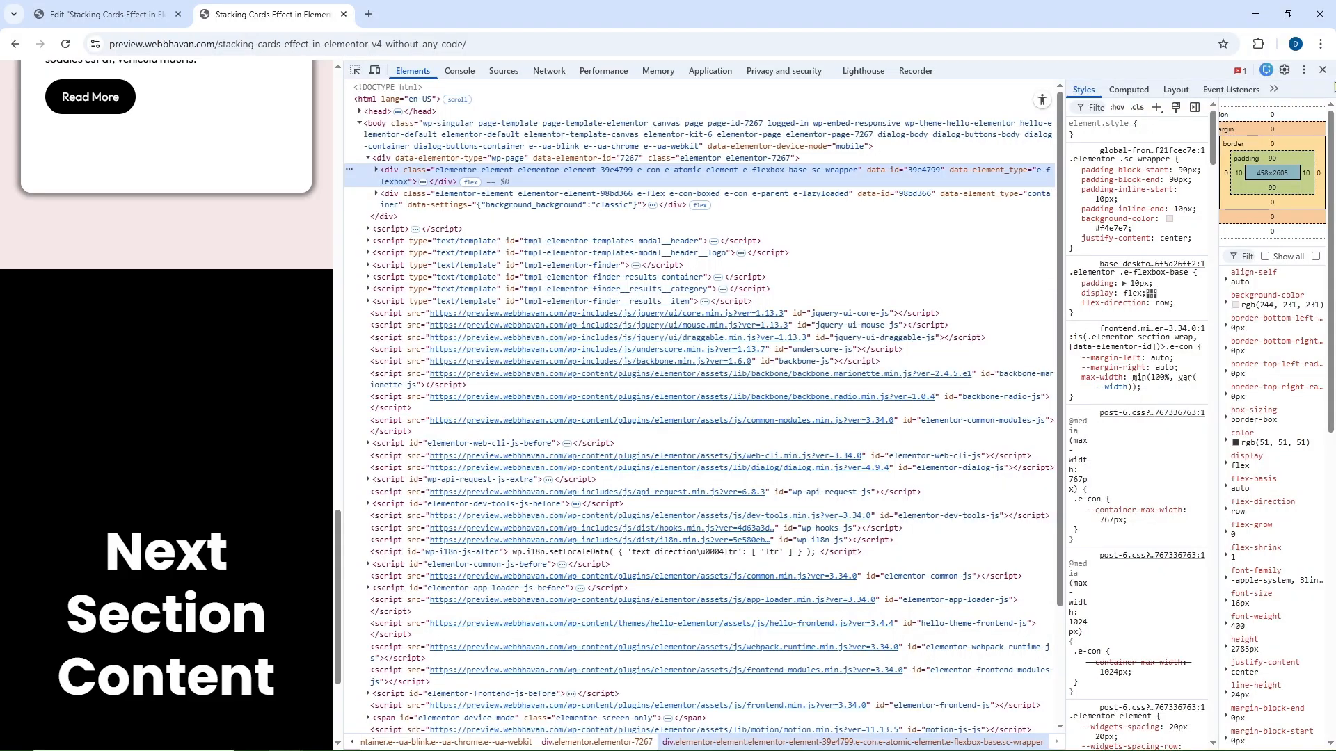
pyautogui.click(1322, 70)
pyautogui.scroll(5, 1244, 227)
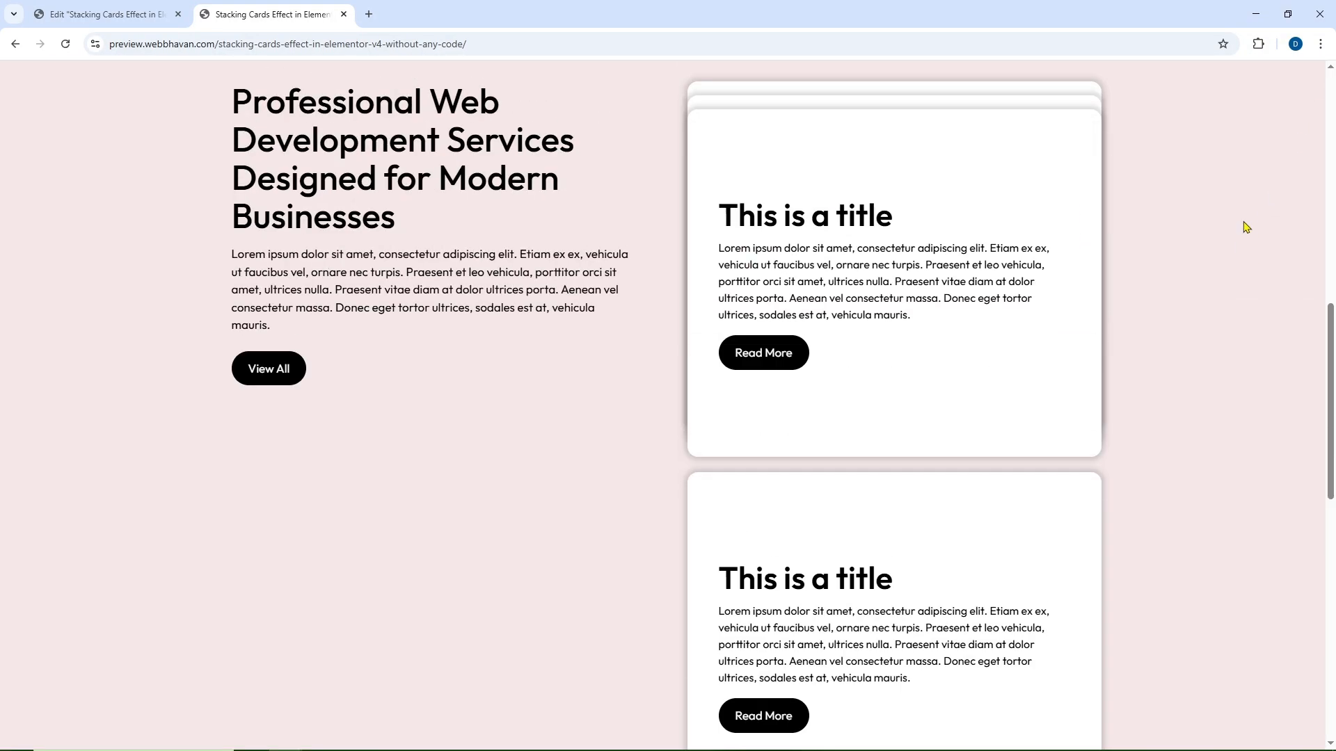
pyautogui.scroll(1, 1245, 227)
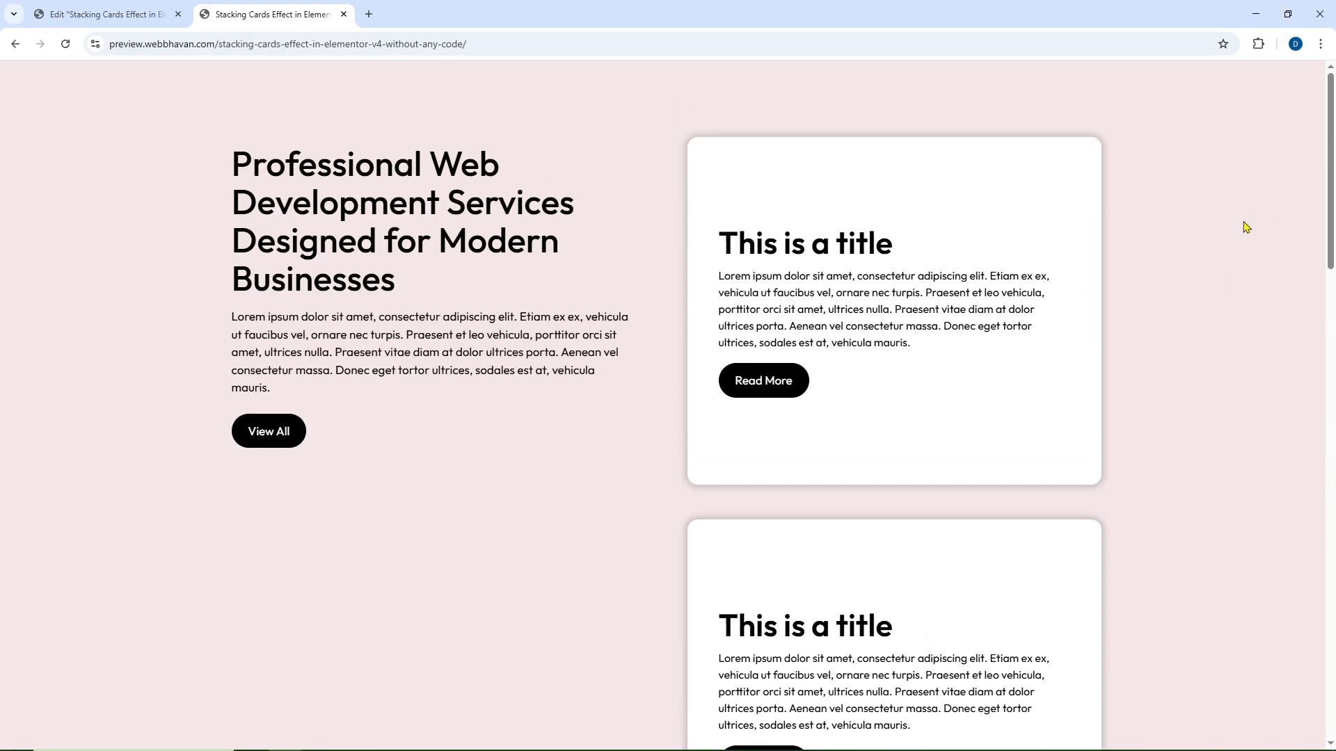
# Switch to the Elementor editor, add a flexbox to the empty page and apply the existing main-section class to it
pyautogui.click(105, 14)
pyautogui.moveTo(202, 261); pyautogui.dragTo(420, 285)
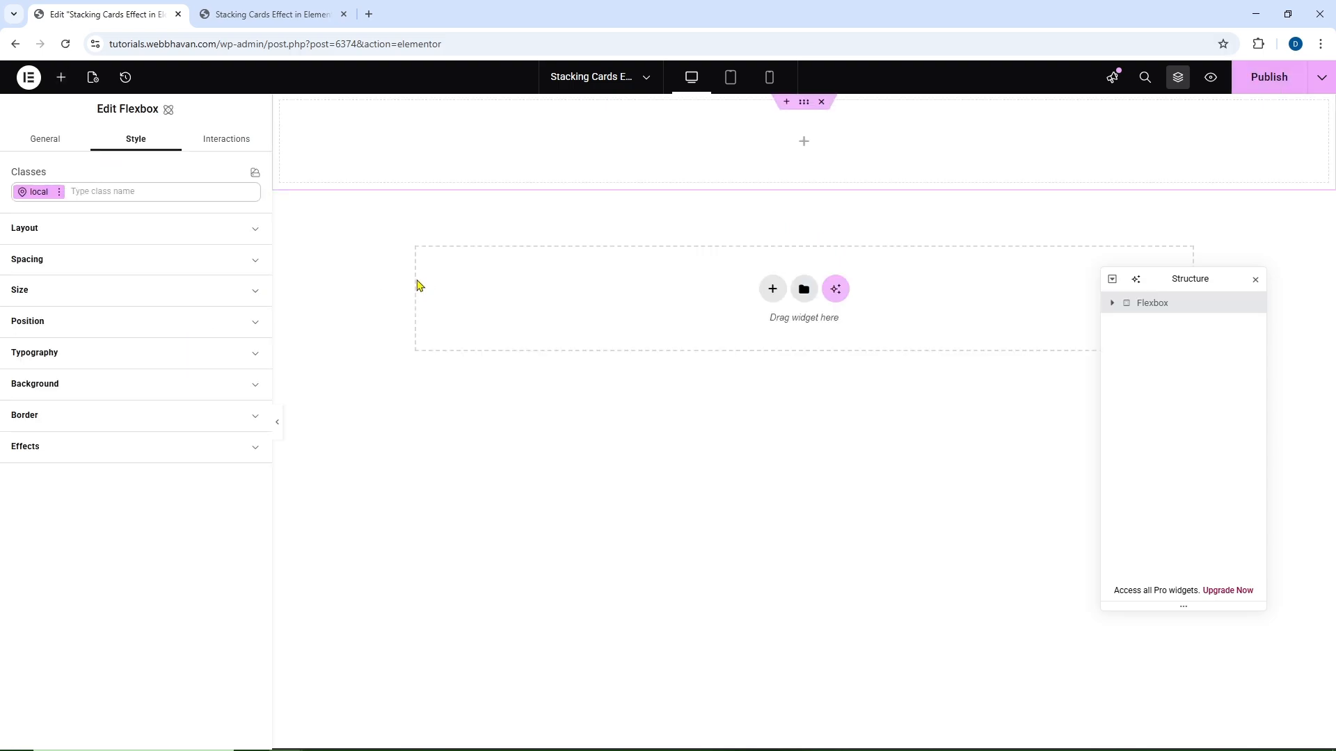
pyautogui.click(119, 190)
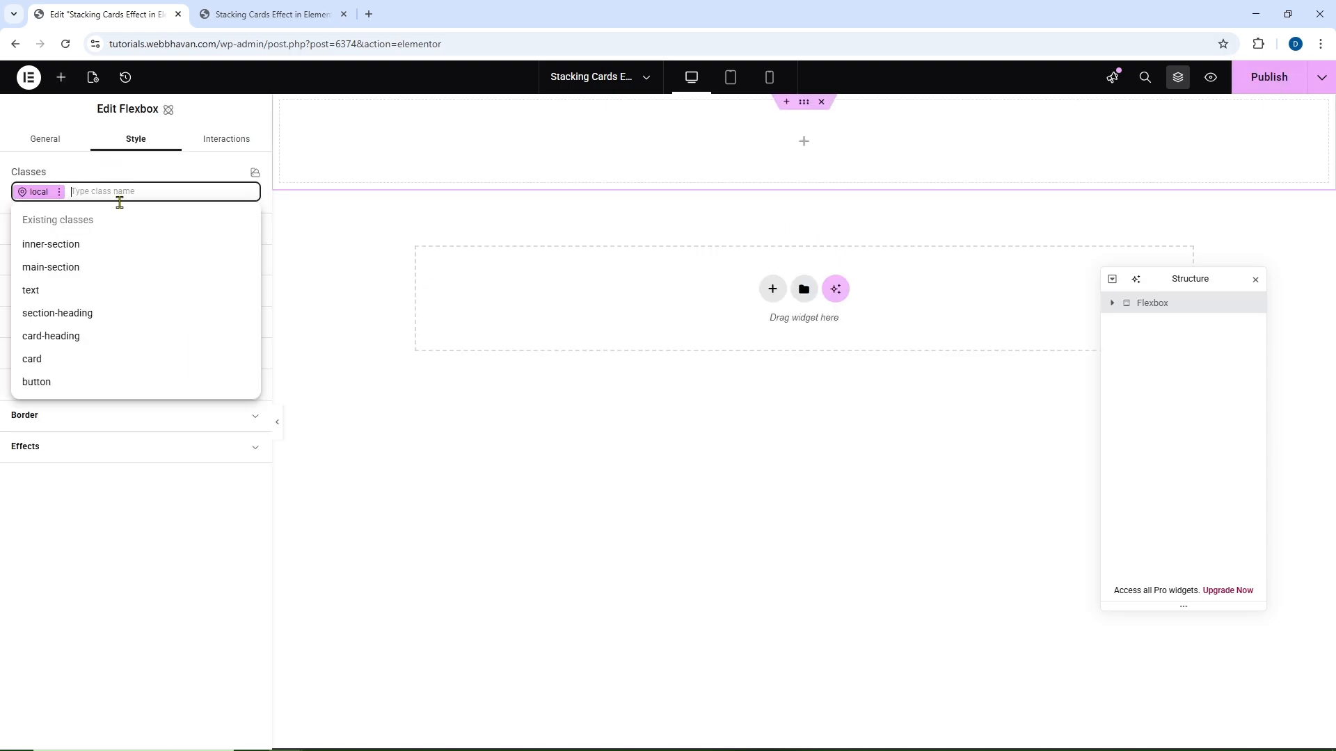
pyautogui.click(75, 269)
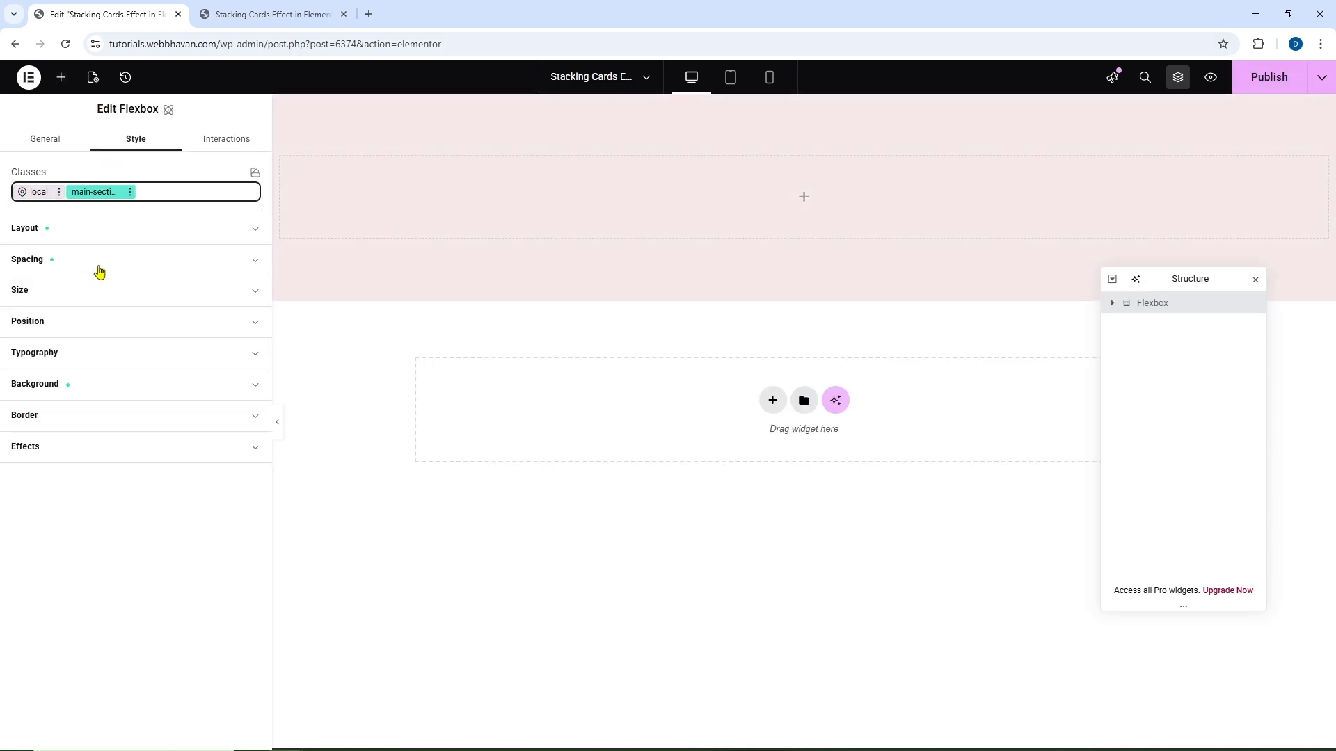
# Add a second flexbox inside the main section and apply the existing inner-section class to it
pyautogui.click(61, 77)
pyautogui.click(200, 257)
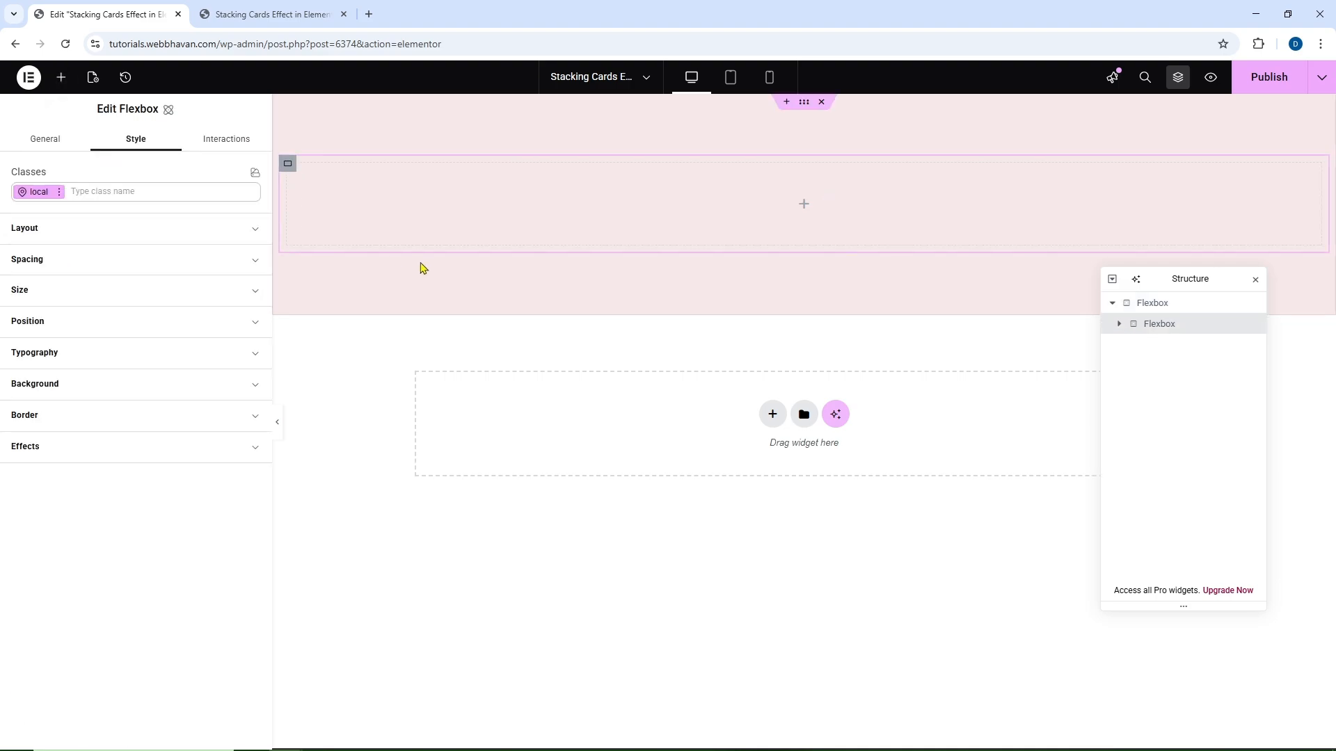
pyautogui.click(118, 195)
pyautogui.click(78, 252)
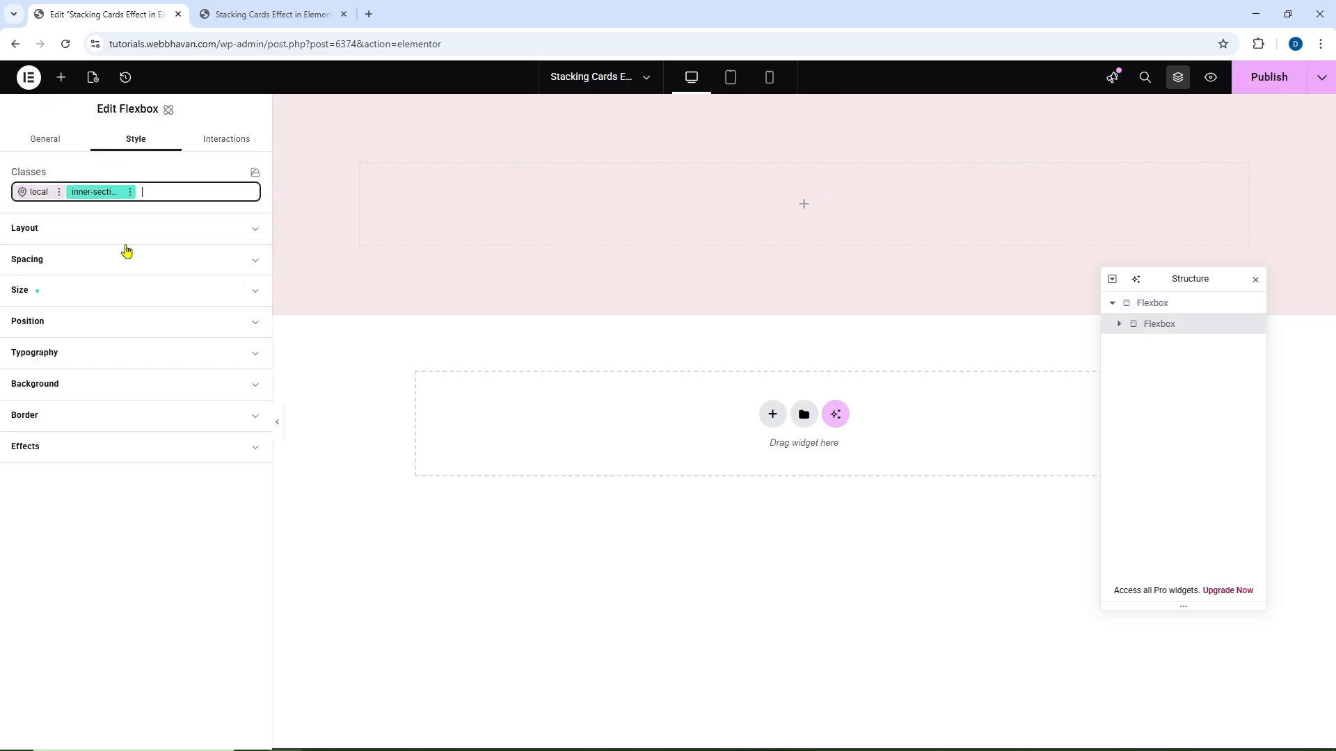
# Add a flexbox inside the inner section and duplicate it to form two side-by-side columns
pyautogui.click(363, 169)
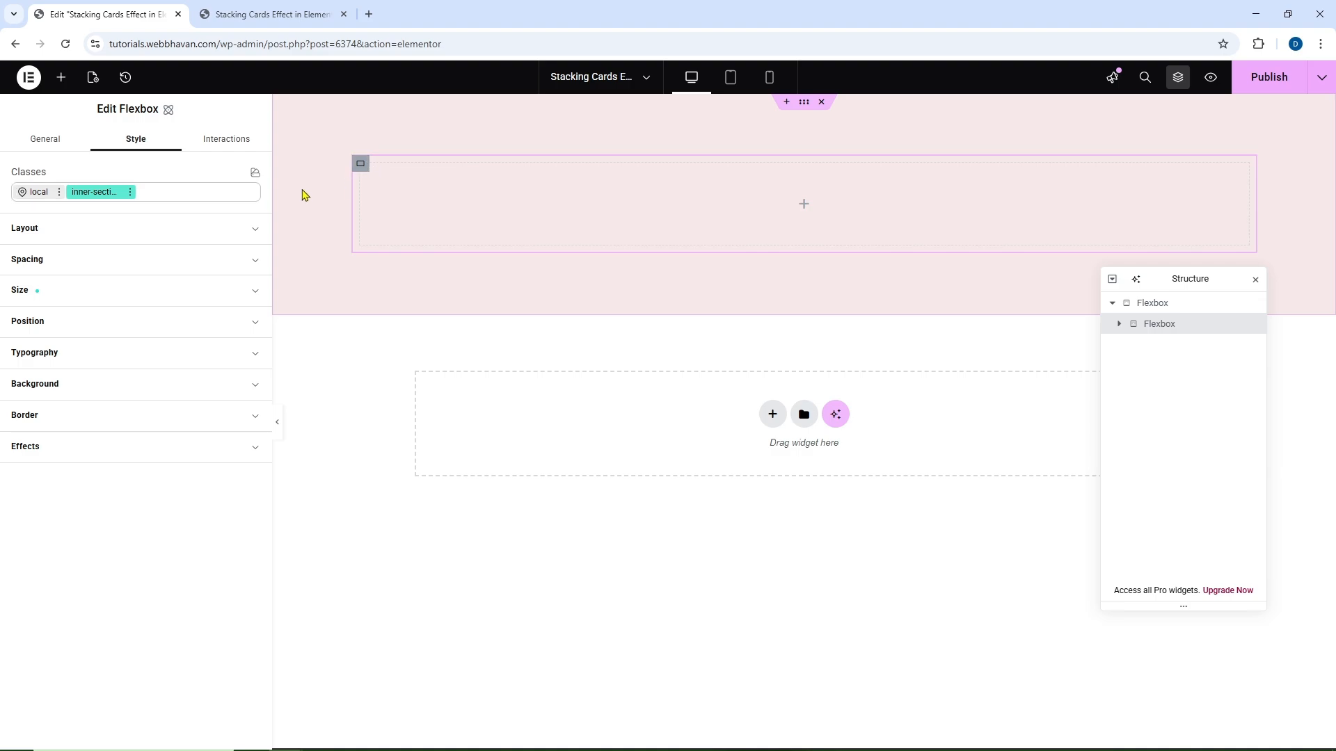
pyautogui.click(62, 80)
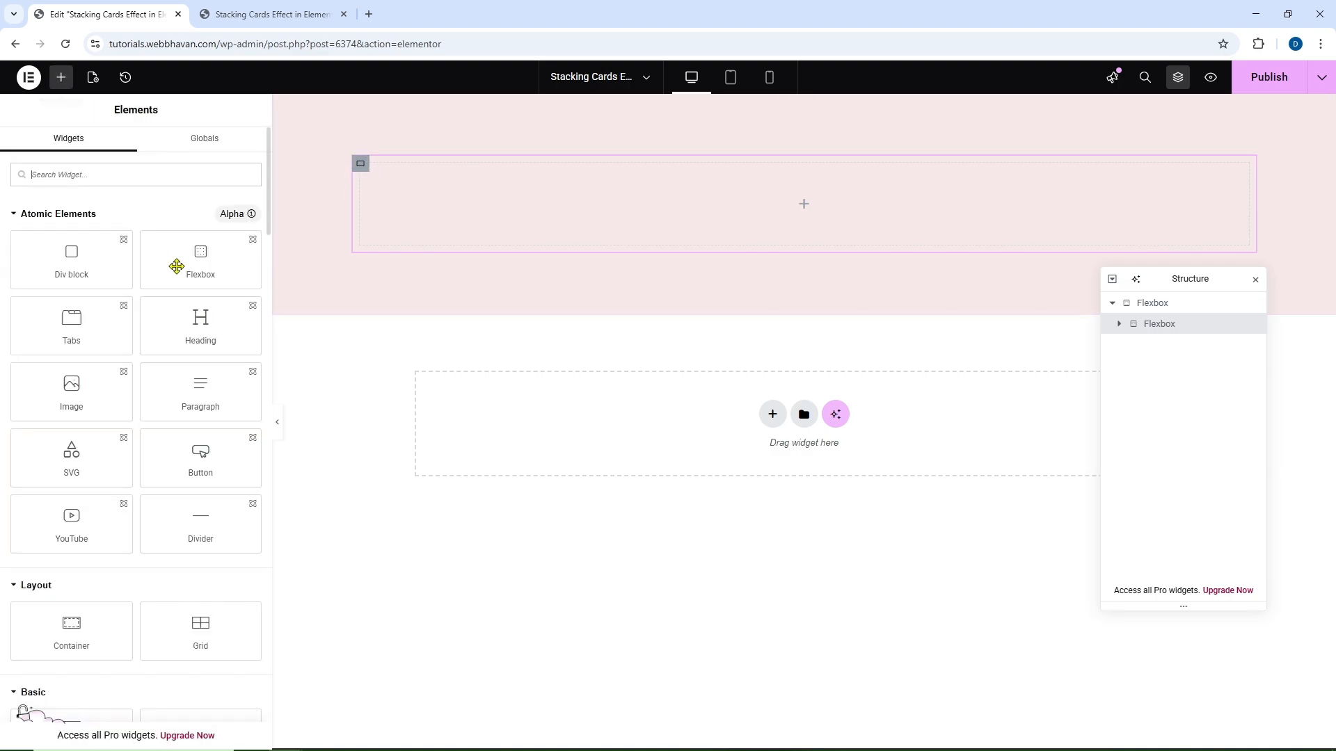
pyautogui.click(199, 256)
pyautogui.rightClick(1160, 351)
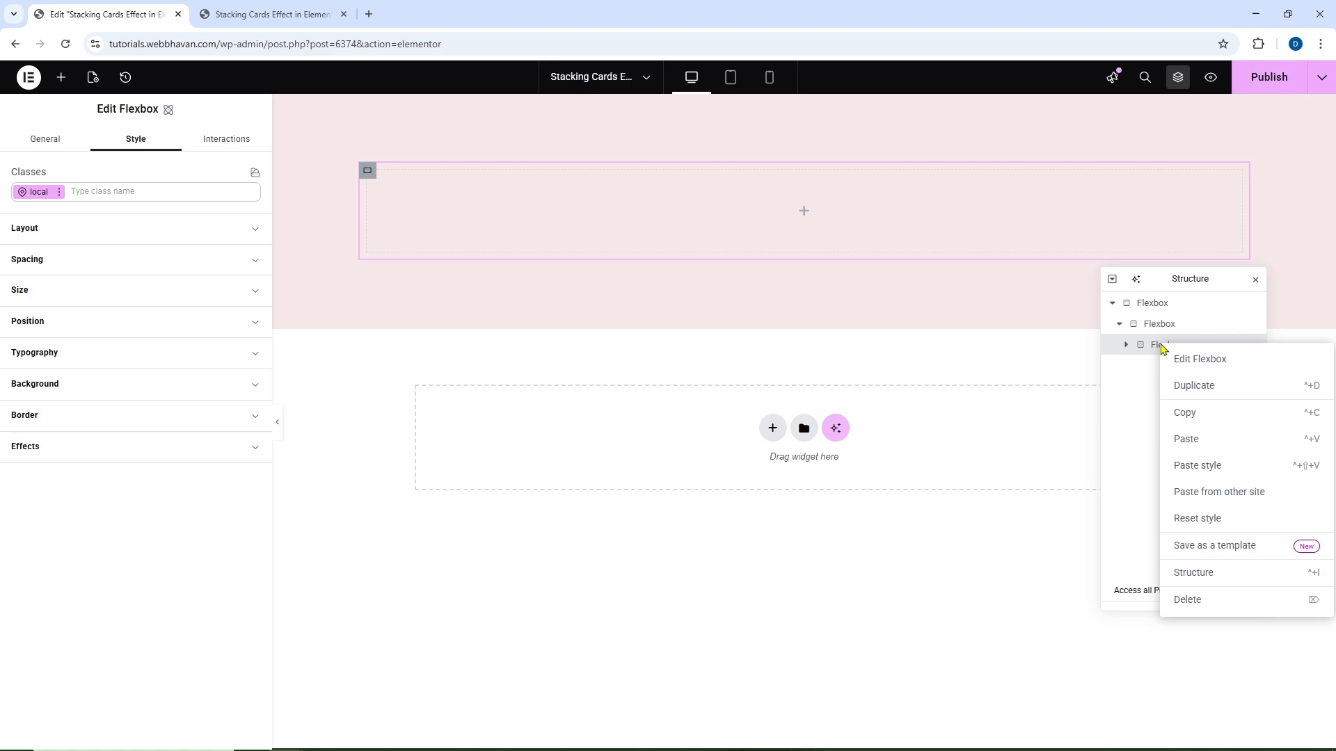
pyautogui.click(1170, 387)
# Nest a new flexbox inside the first column and set its padding to 0 px on all sides
pyautogui.click(368, 172)
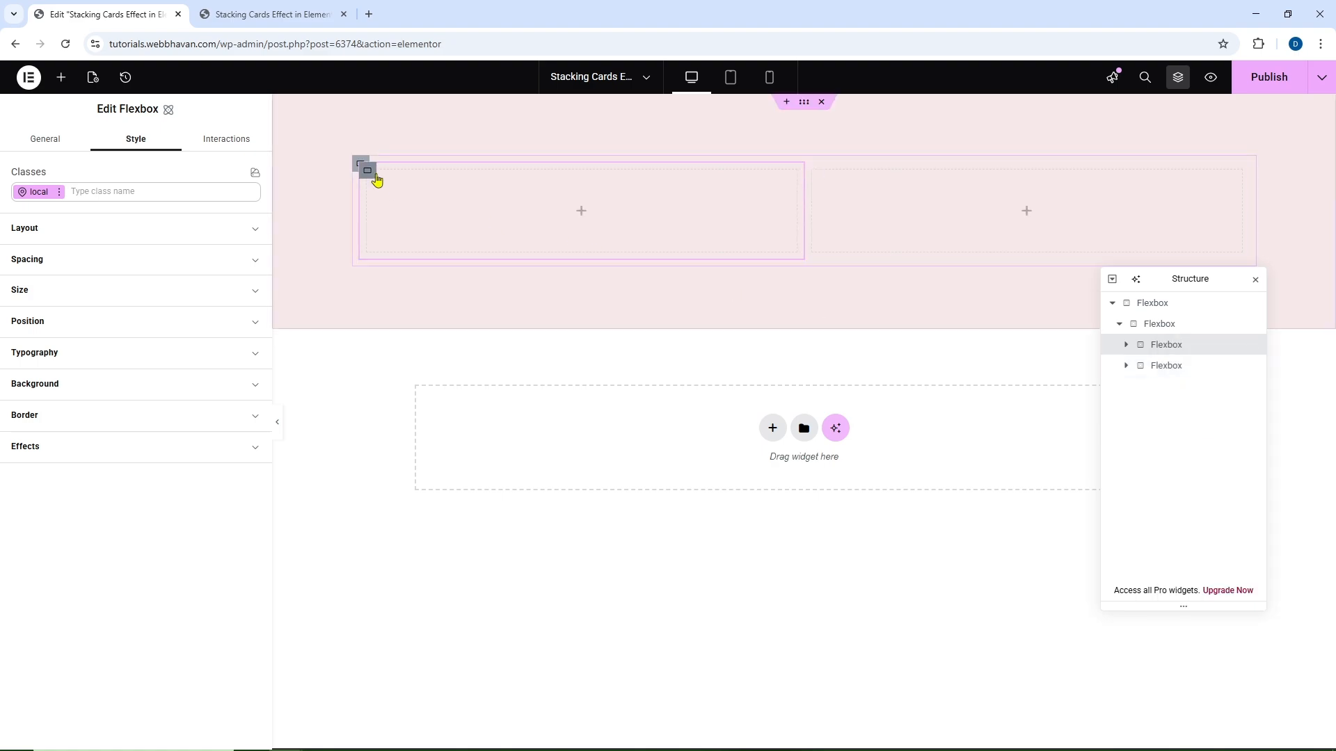
pyautogui.click(61, 82)
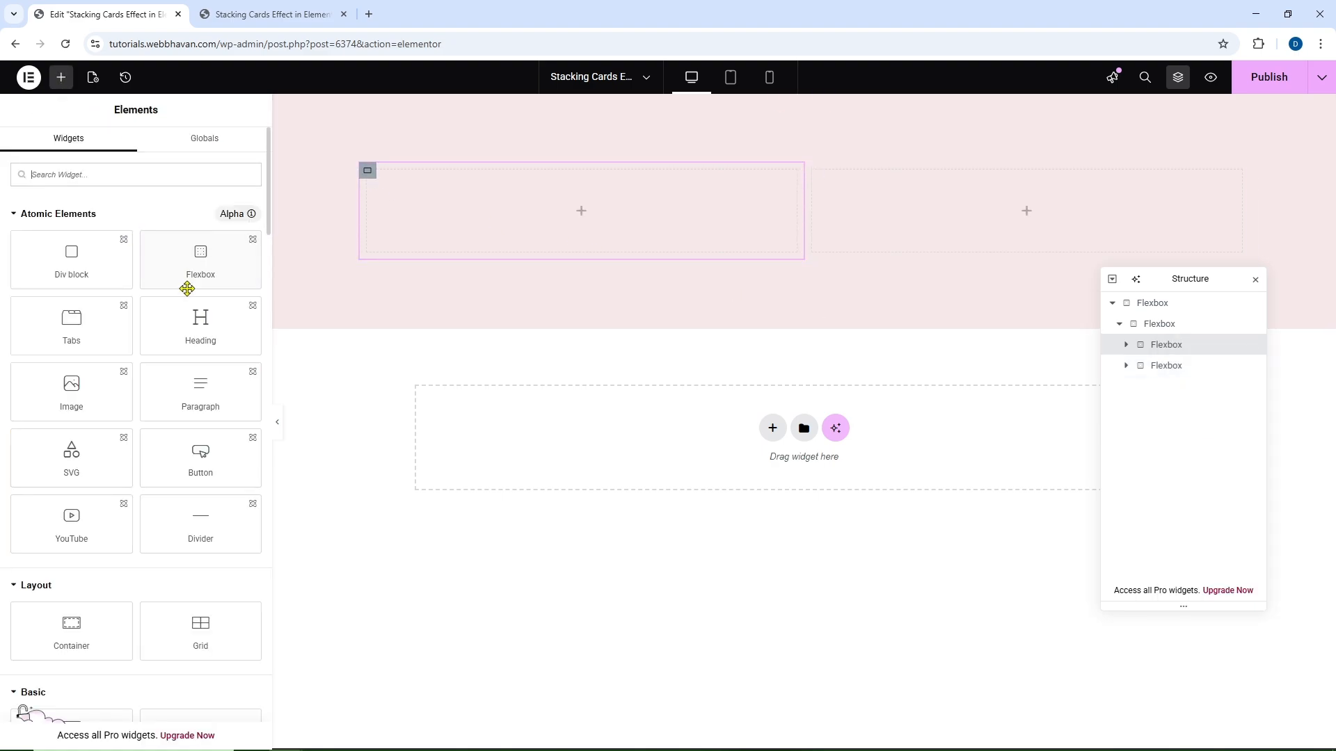
pyautogui.click(197, 279)
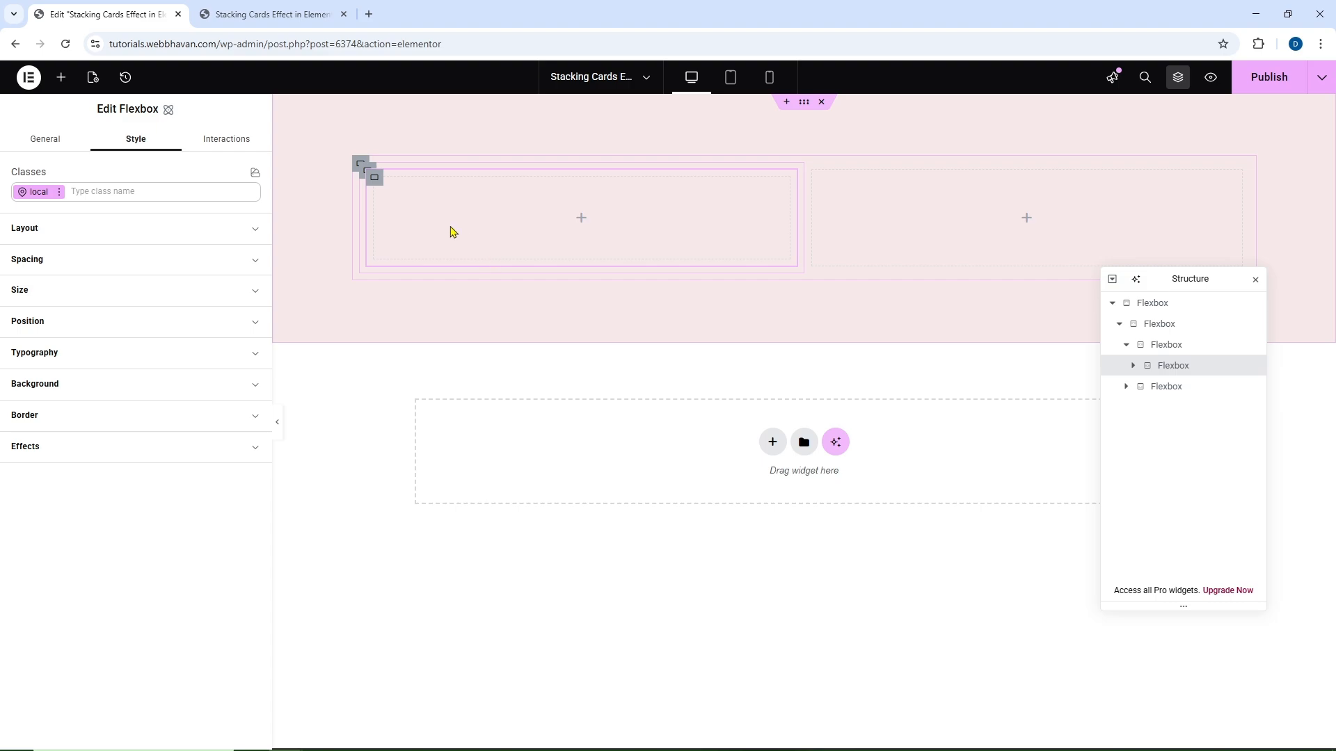
pyautogui.click(50, 270)
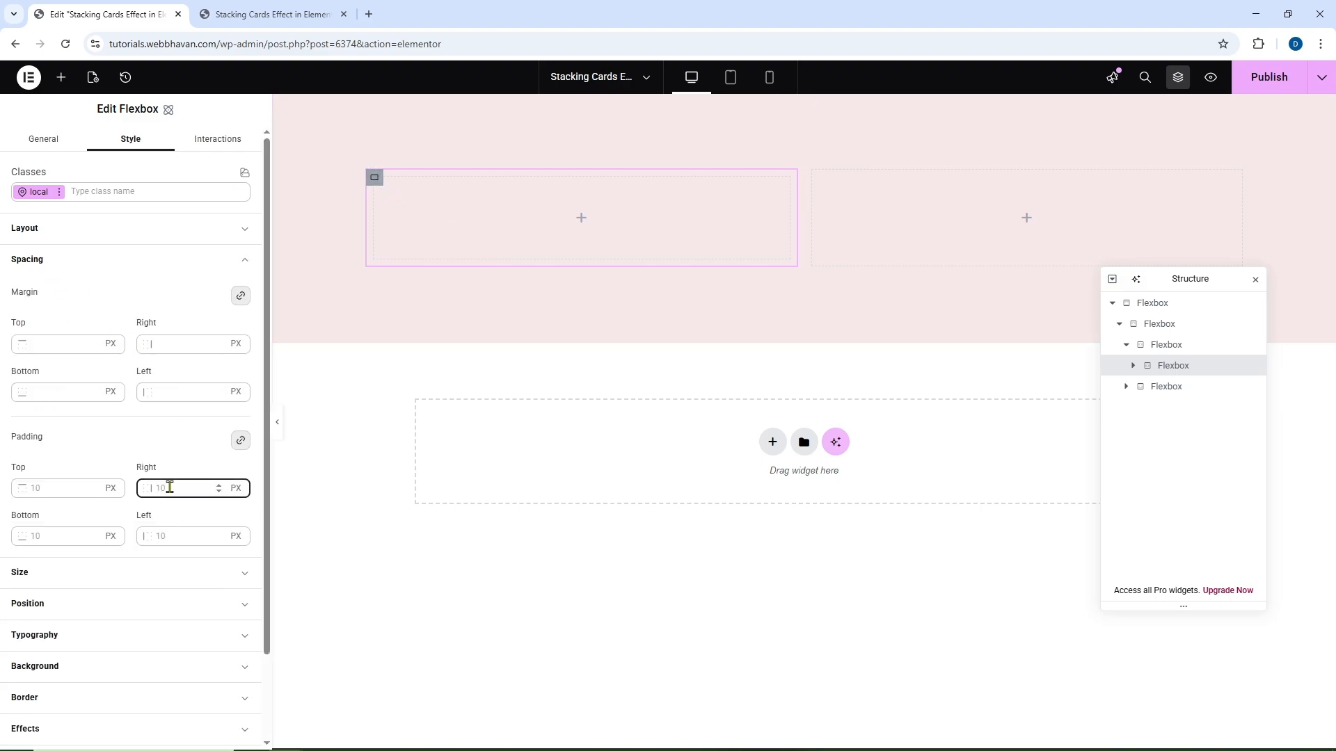
pyautogui.write('0')
# Add a heading, a paragraph and a button to the nested flexbox in the first column
pyautogui.click(61, 78)
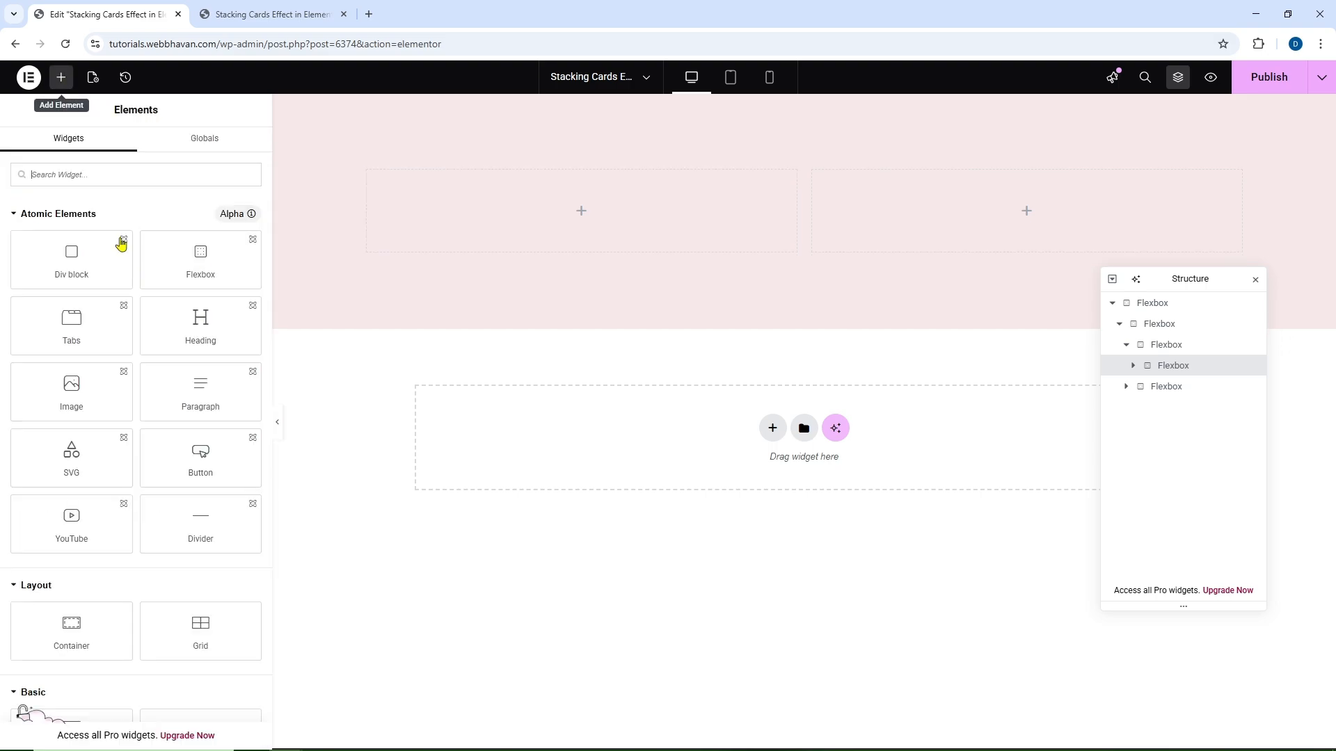
pyautogui.moveTo(179, 320); pyautogui.dragTo(450, 232)
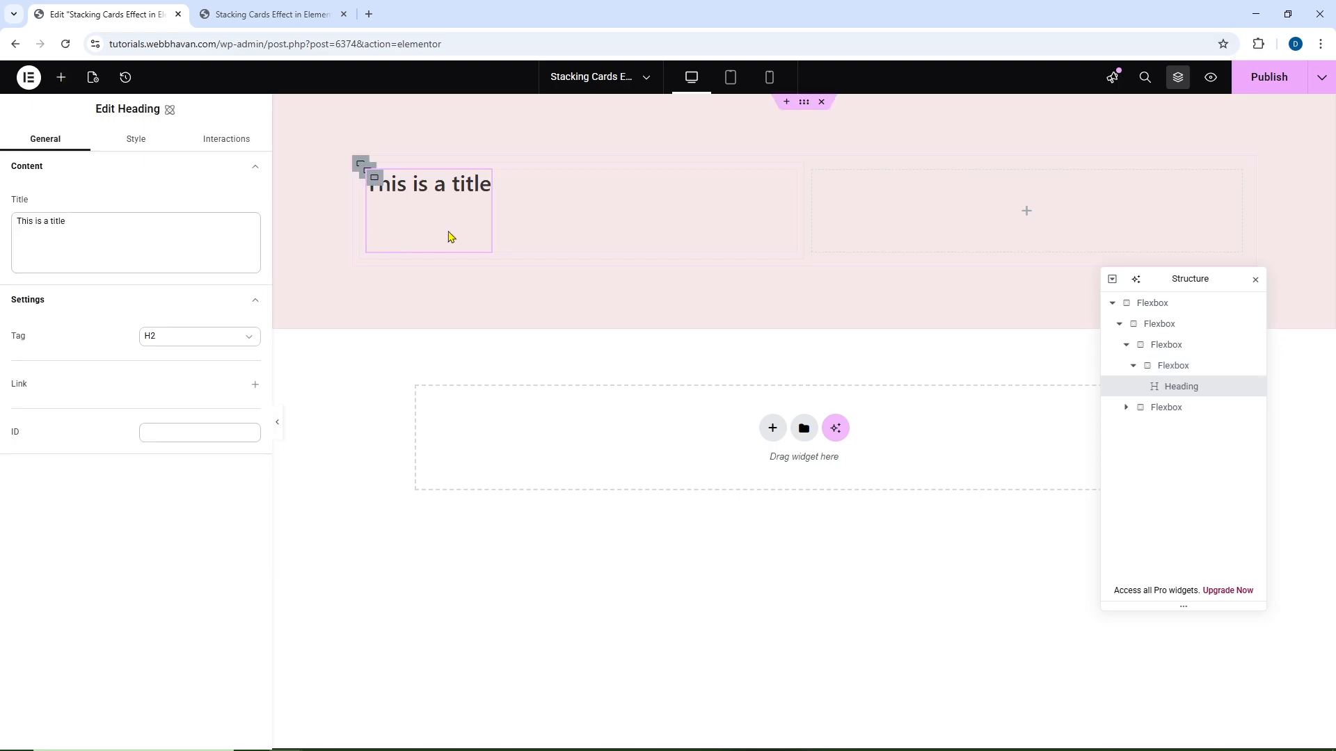
pyautogui.click(62, 77)
pyautogui.click(202, 384)
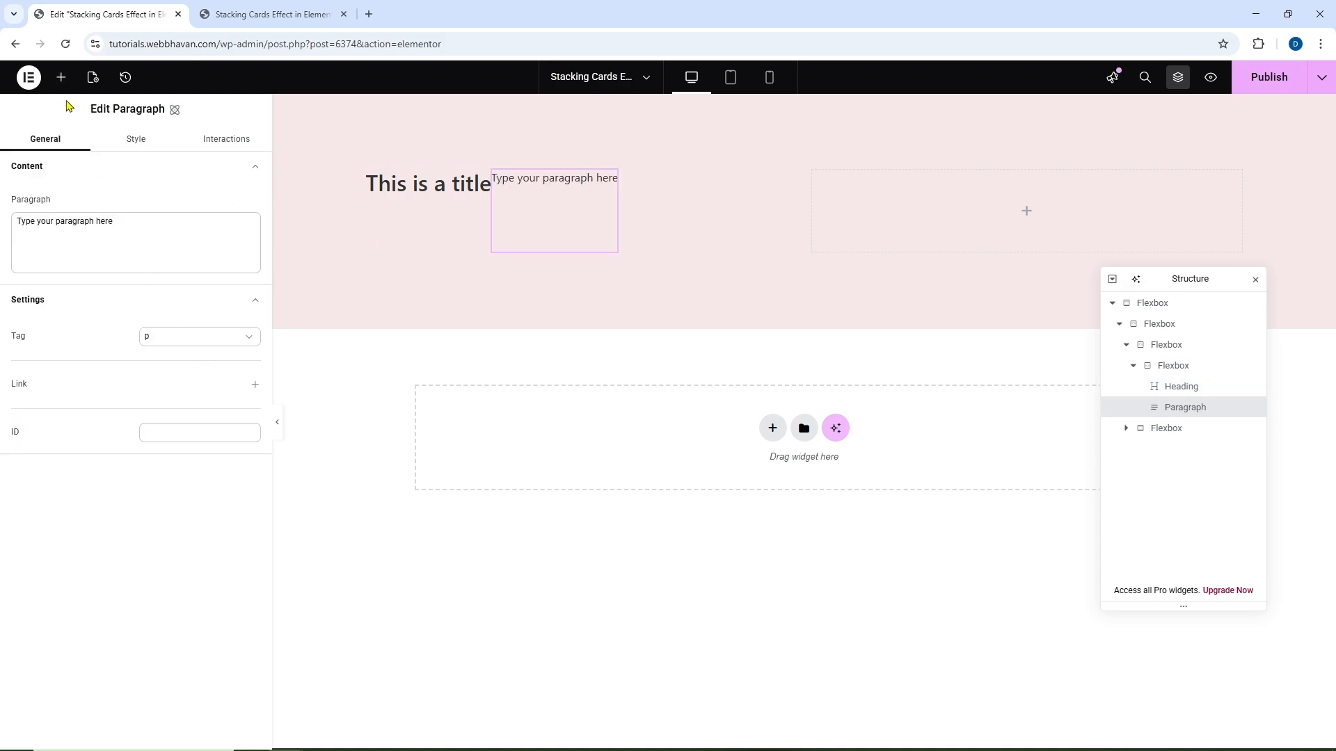
pyautogui.click(61, 78)
pyautogui.click(202, 445)
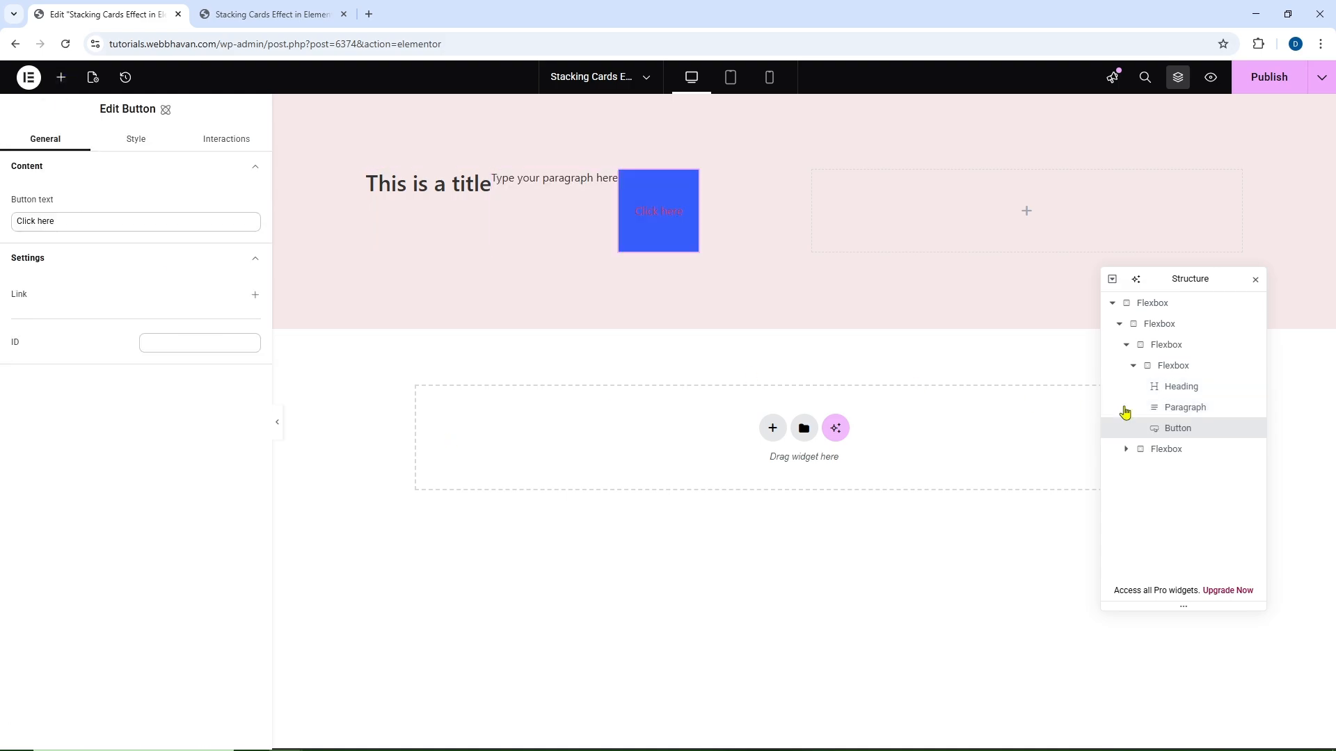
# Set the direction of the flexbox holding the heading, paragraph and button to Column and increase its linked column and row gaps
pyautogui.click(1147, 375)
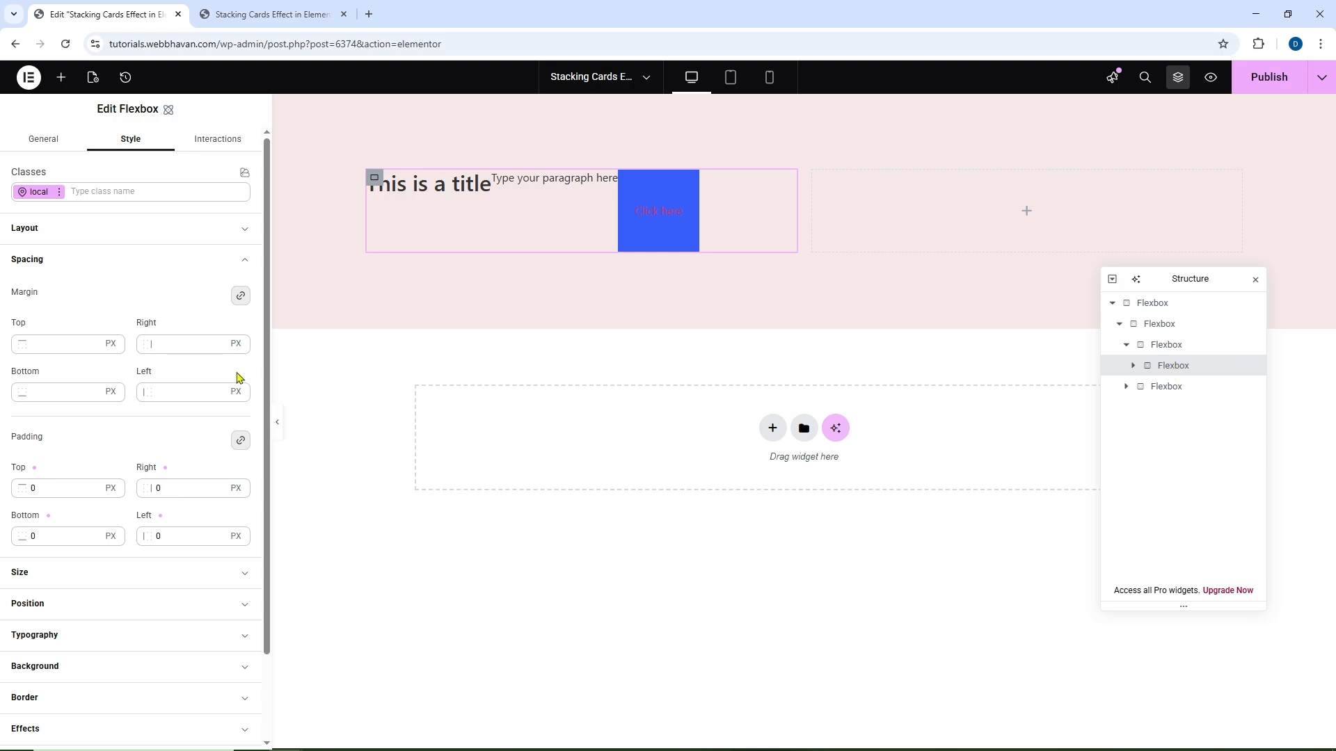
pyautogui.click(55, 238)
pyautogui.click(182, 316)
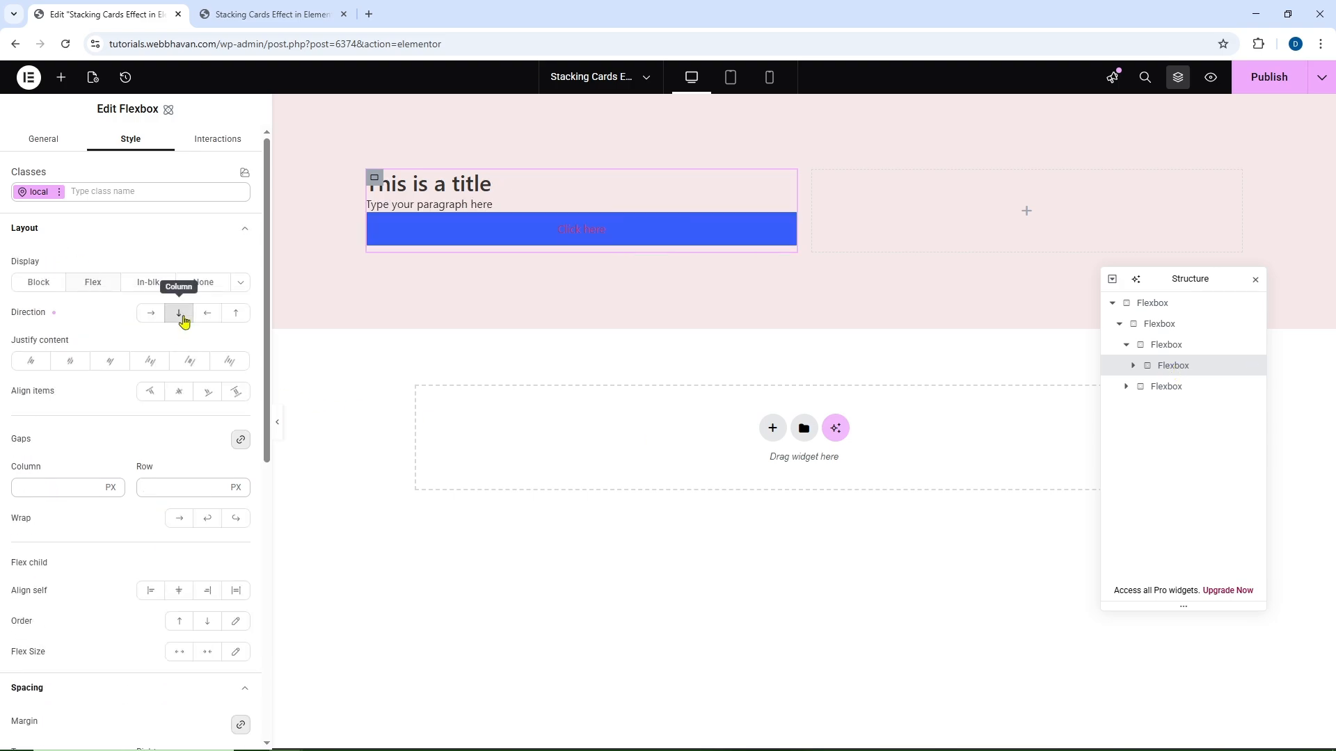
pyautogui.click(218, 486)
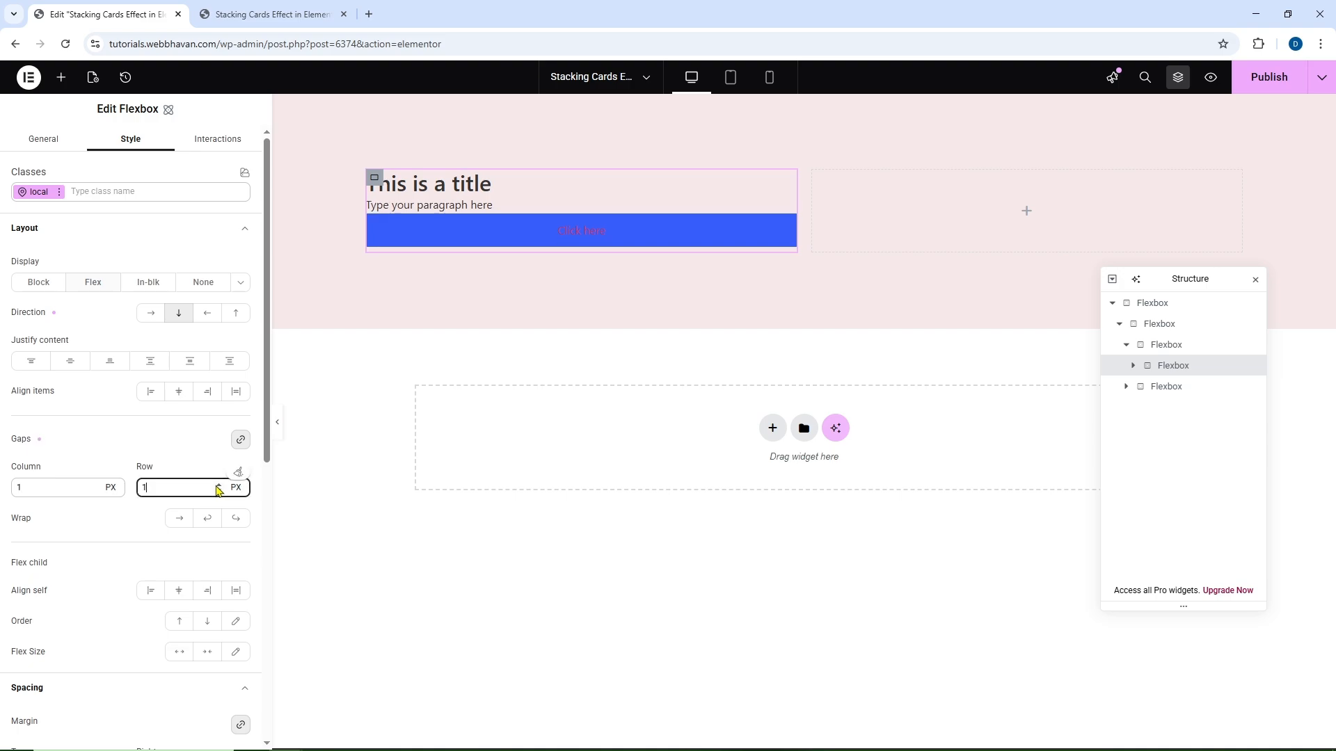
pyautogui.click(217, 486)
pyautogui.click(218, 485)
pyautogui.click(218, 486)
pyautogui.click(218, 485)
pyautogui.click(218, 486)
pyautogui.click(218, 486)
# Replace the heading text with the demo page's "Professional Web Development Services Designed for Modern Businesses" and apply the section-heading class
pyautogui.click(271, 15)
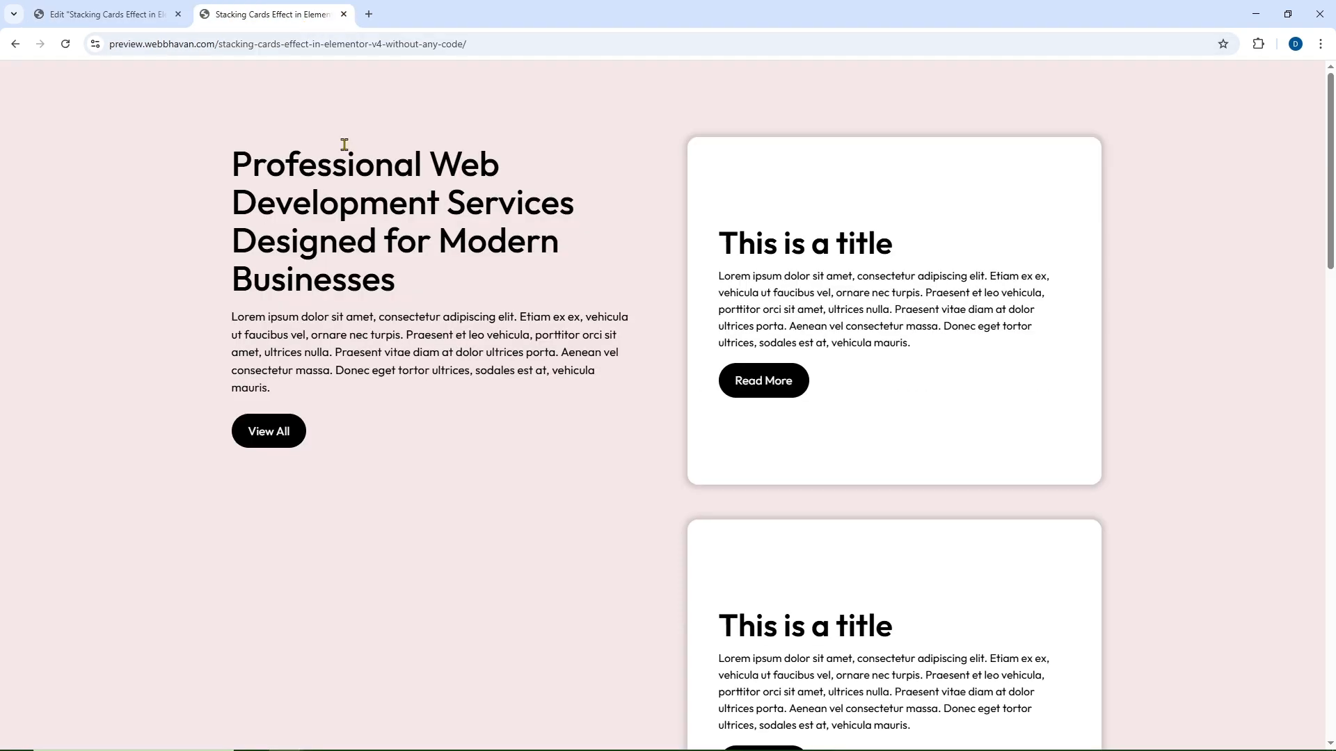
pyautogui.moveTo(235, 155); pyautogui.dragTo(401, 284)
pyautogui.hotkey('ctrl', 'c')
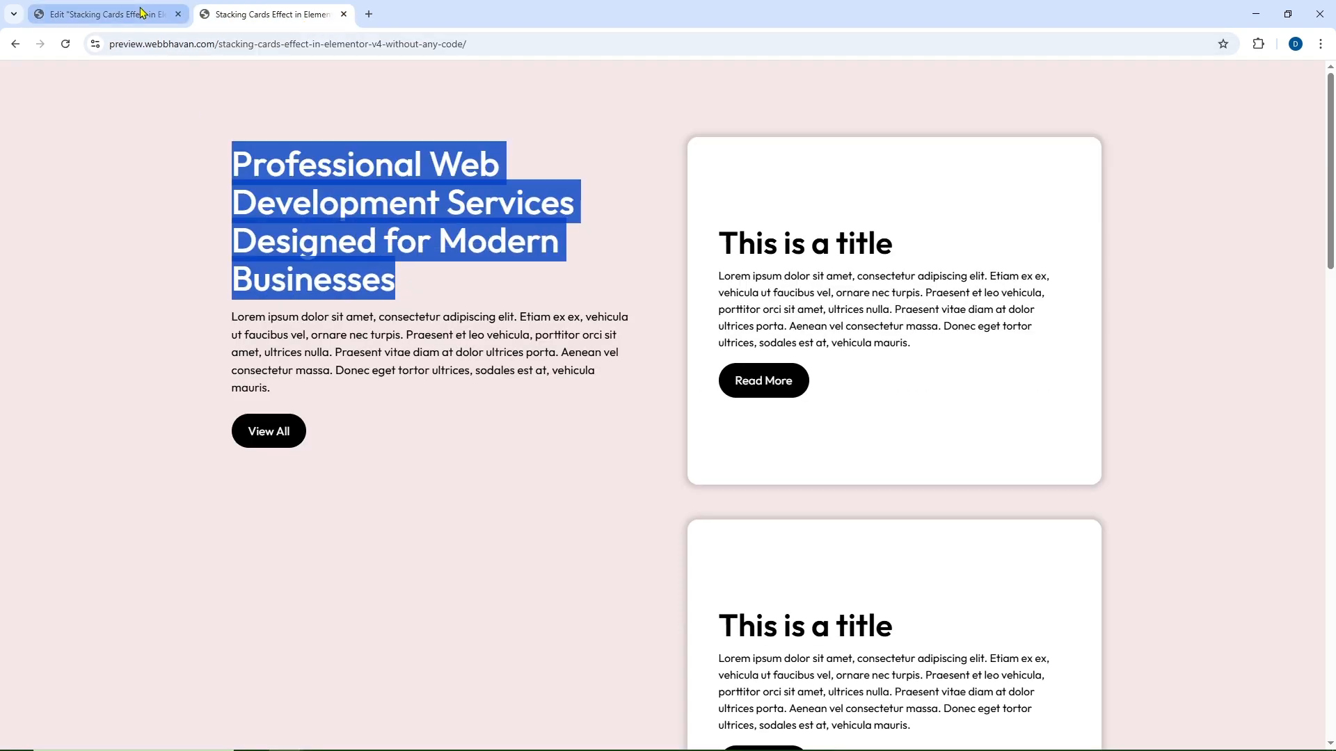
pyautogui.click(104, 15)
pyautogui.click(432, 184)
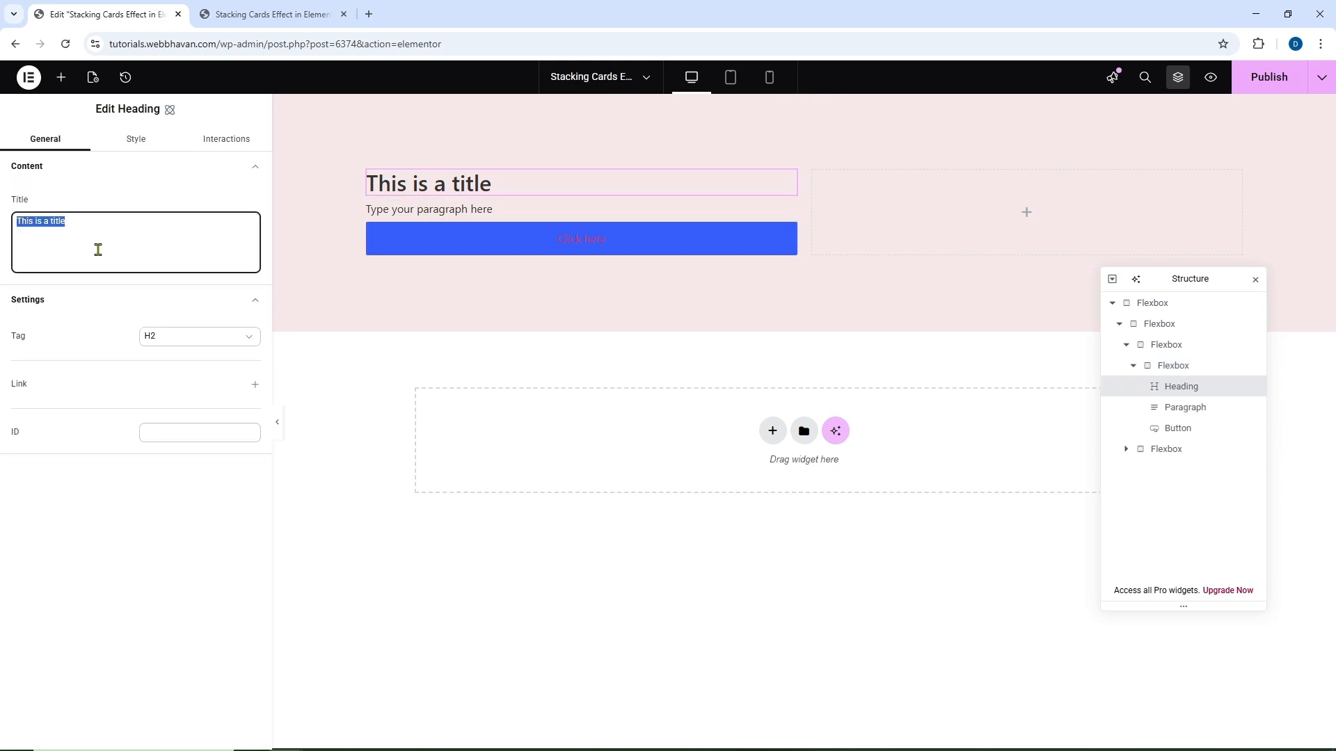
pyautogui.hotkey('ctrl', 'v')
pyautogui.click(136, 138)
pyautogui.click(118, 192)
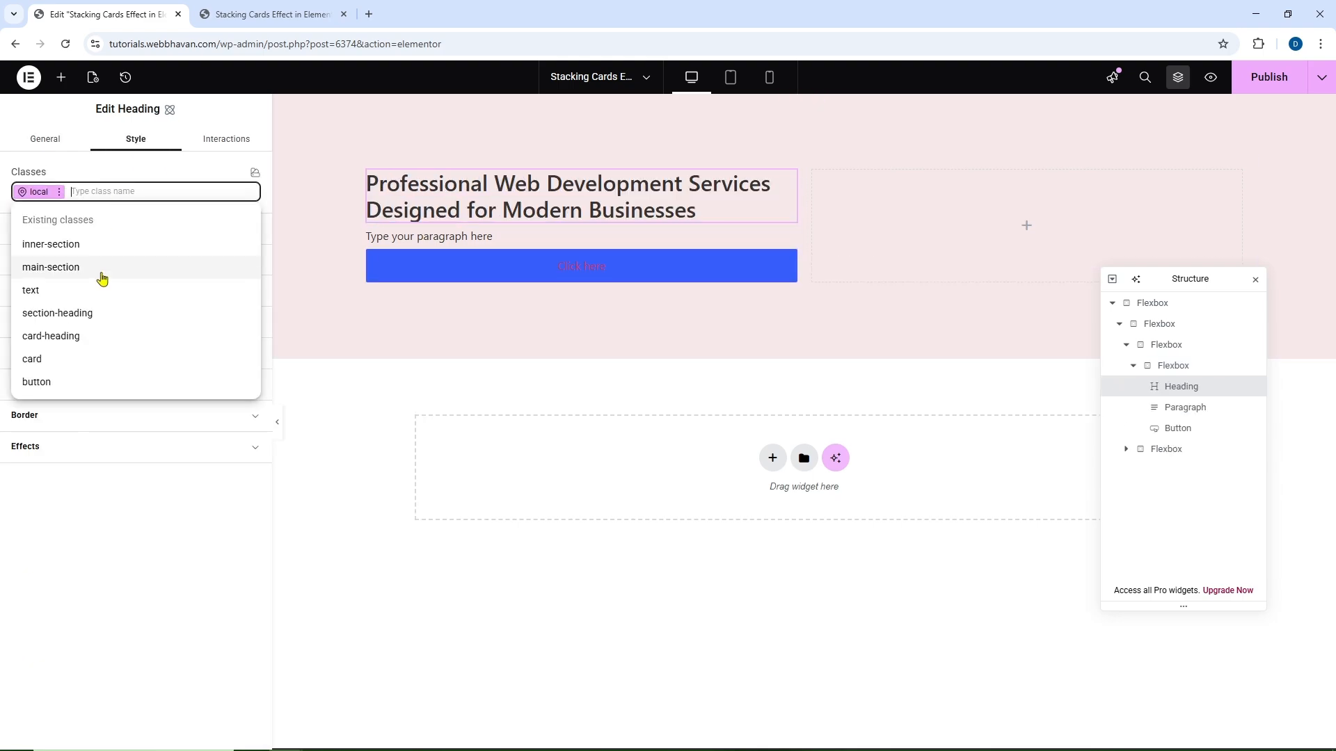
pyautogui.click(82, 314)
# Replace the paragraph's placeholder with the Lorem ipsum text beneath the demo page's main heading and apply the text class
pyautogui.click(268, 14)
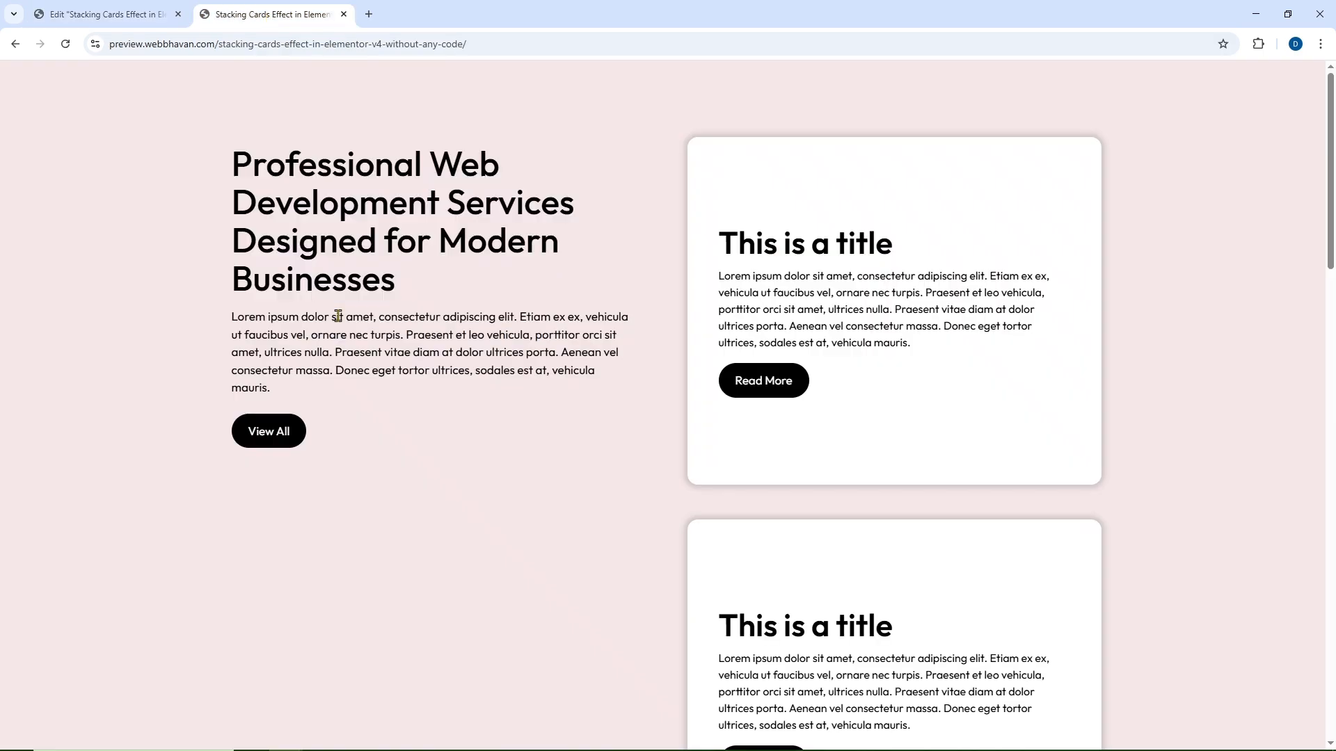
pyautogui.moveTo(232, 320); pyautogui.dragTo(290, 389)
pyautogui.hotkey('ctrl', 'c')
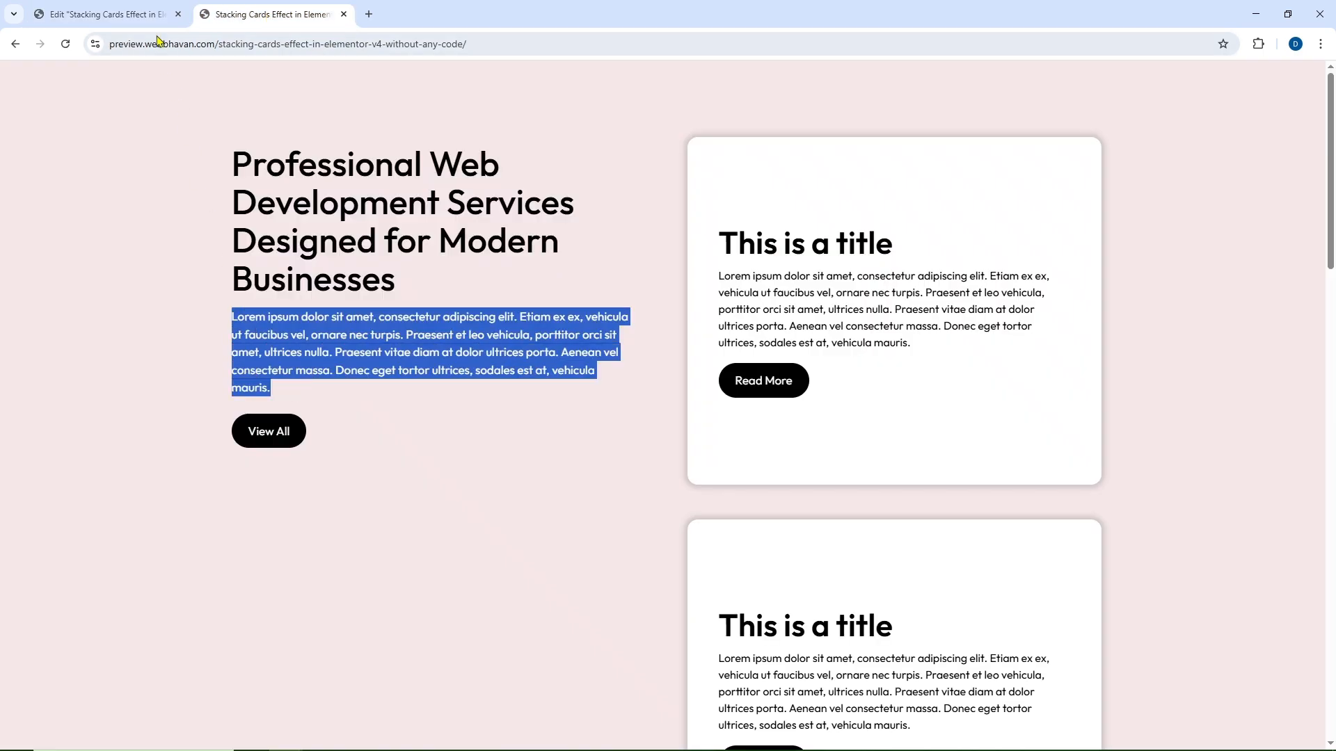
pyautogui.click(104, 13)
pyautogui.click(404, 336)
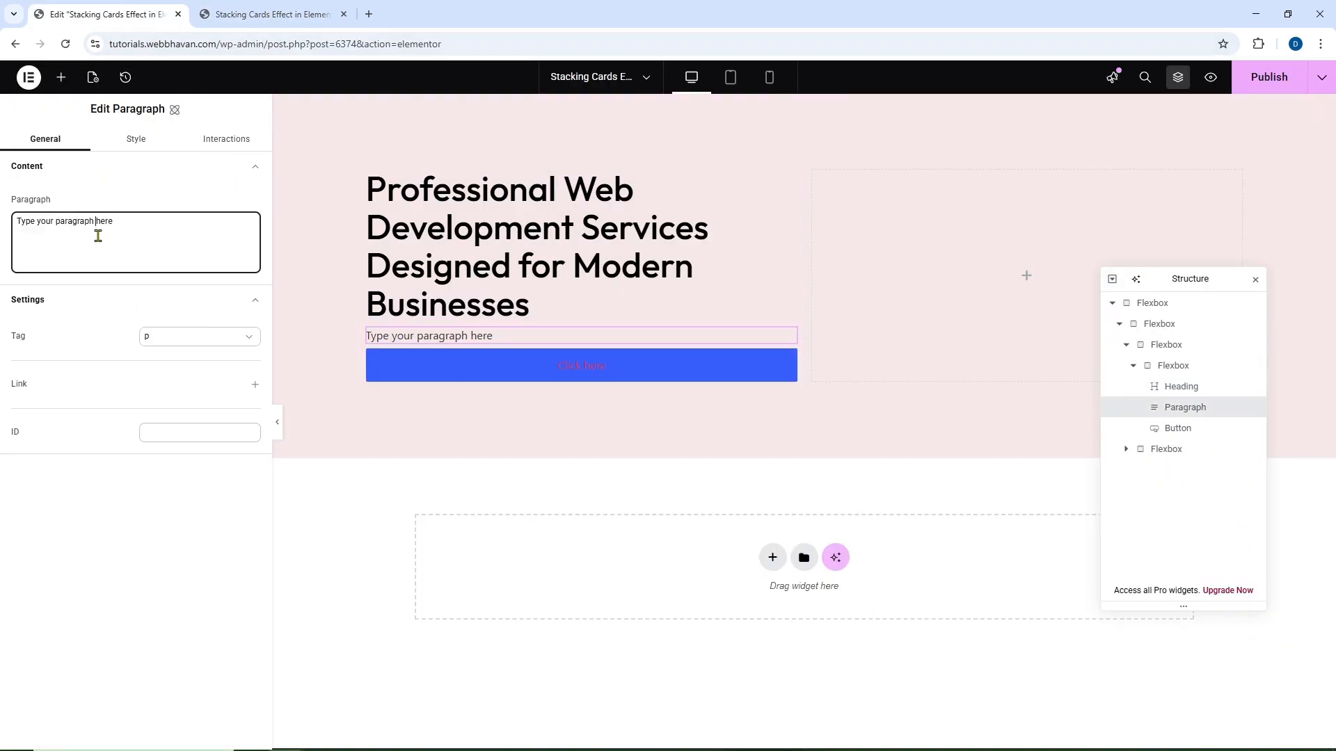
pyautogui.hotkey('ctrl', 'v')
pyautogui.click(136, 138)
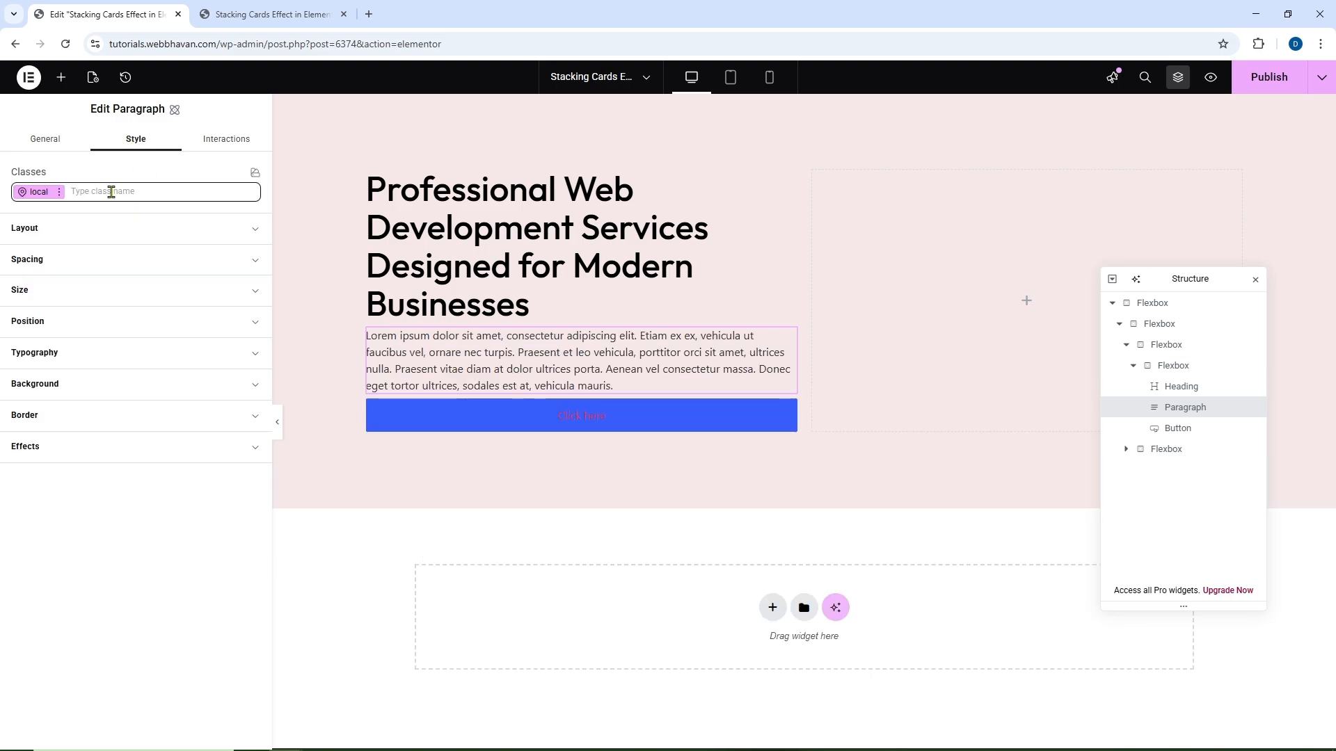
pyautogui.click(108, 191)
pyautogui.click(36, 292)
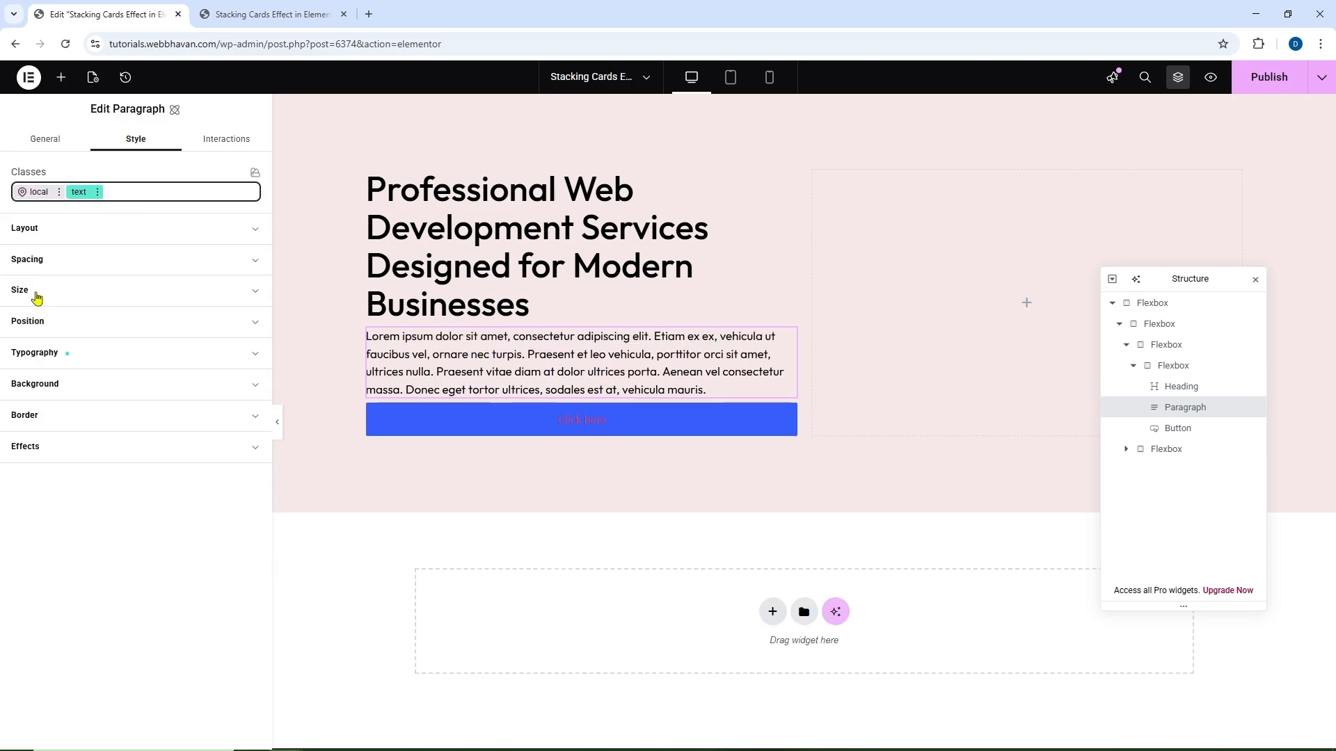
# Change the first column's button text to "View All" as on the demo page and apply the existing button class to it
pyautogui.click(293, 14)
pyautogui.click(272, 350)
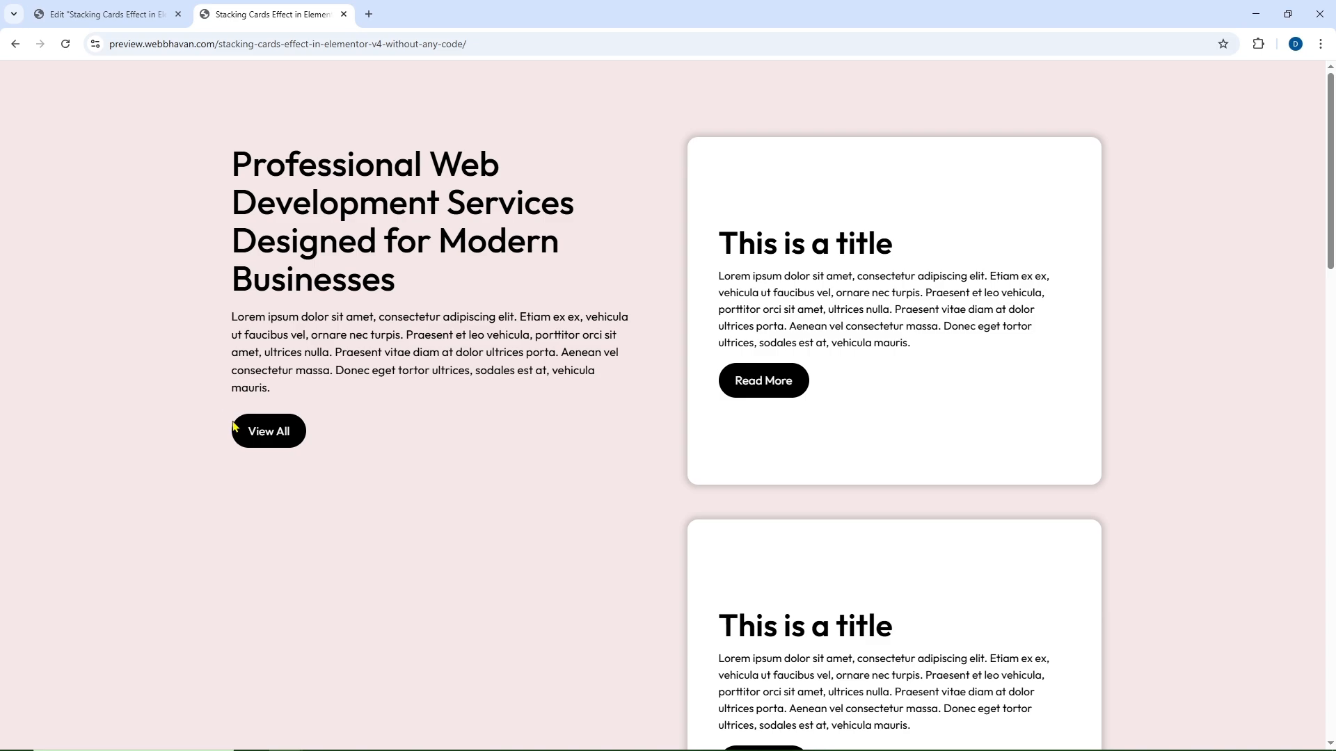
pyautogui.click(104, 14)
pyautogui.click(457, 425)
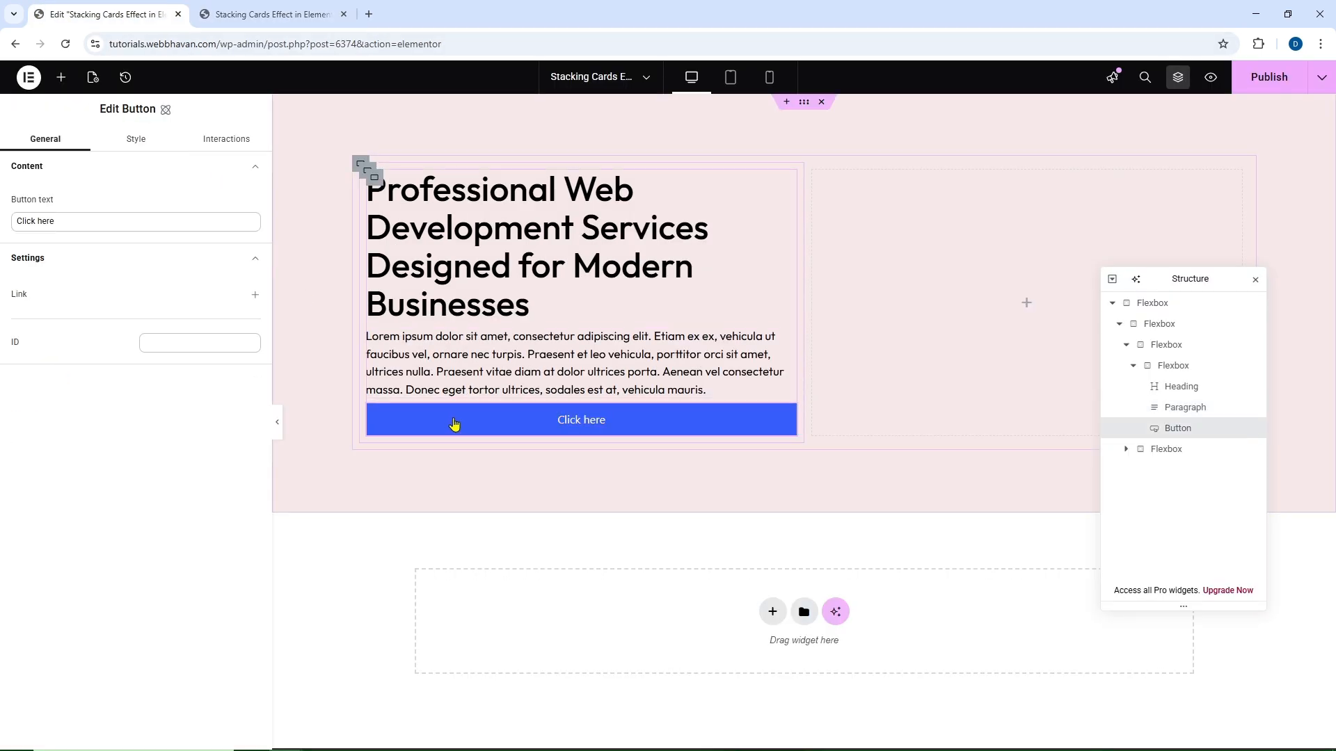
pyautogui.doubleClick(46, 221)
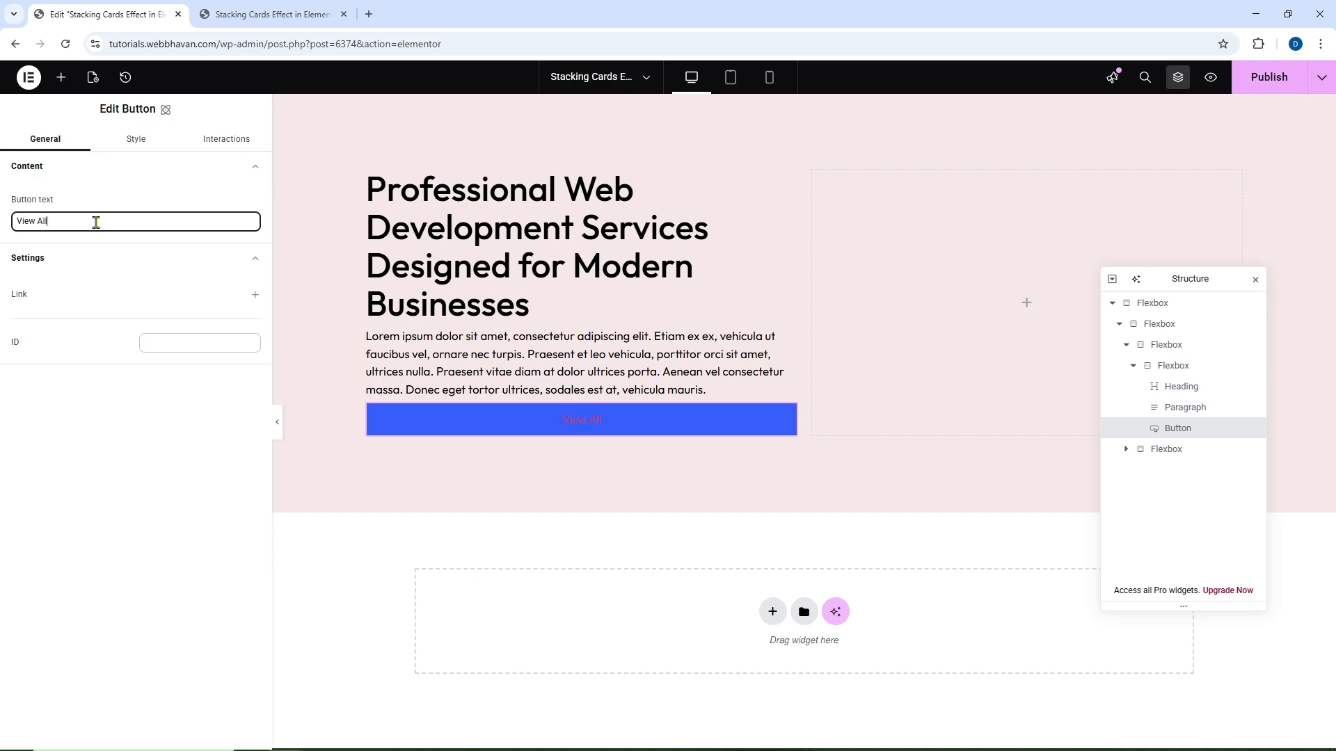
pyautogui.click(139, 148)
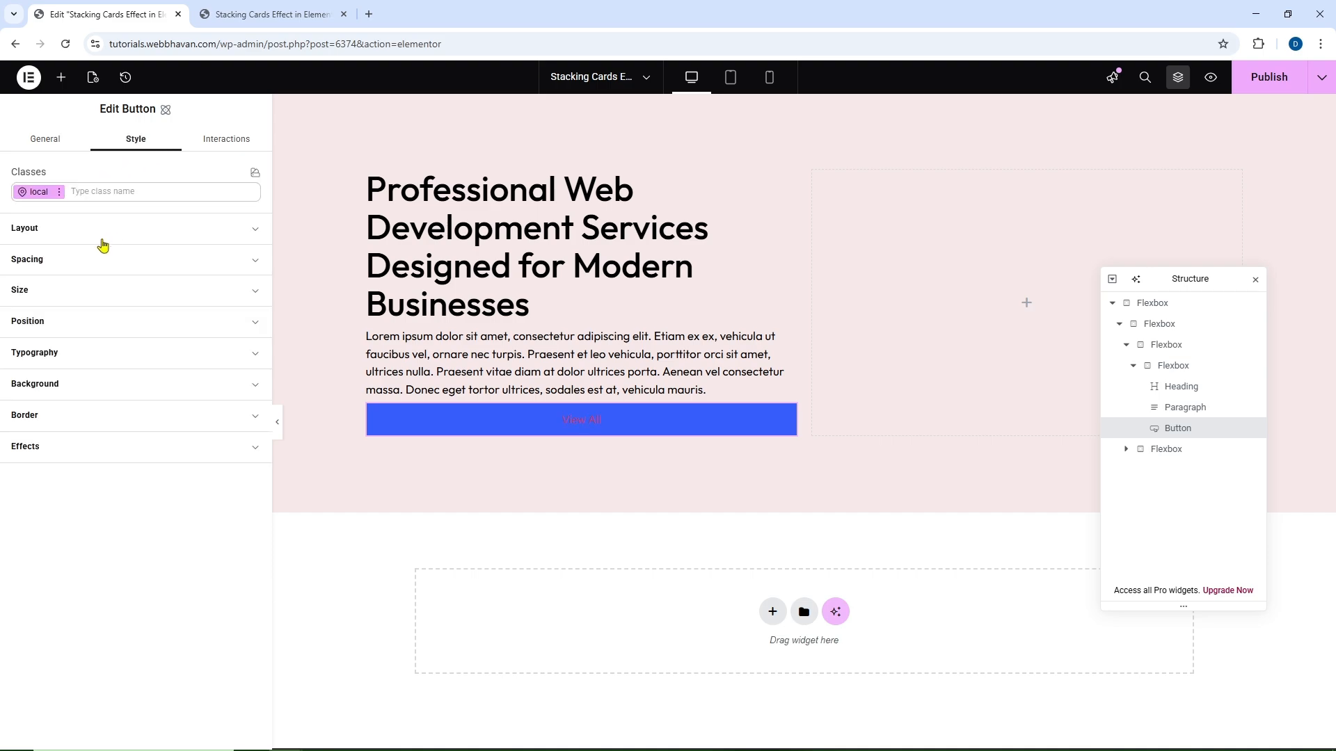
pyautogui.click(90, 192)
pyautogui.click(63, 381)
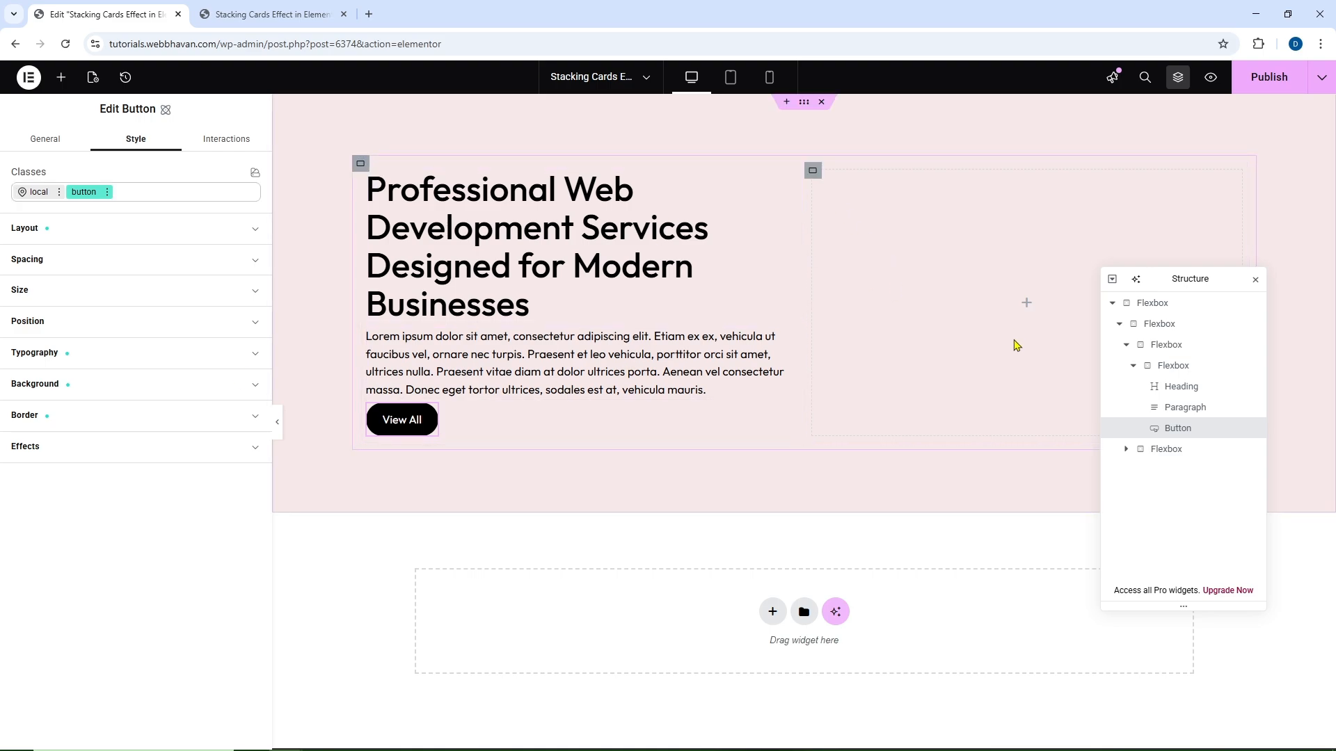
# Add a flexbox inside the empty second column, name it Card and apply the existing card class
pyautogui.click(1135, 367)
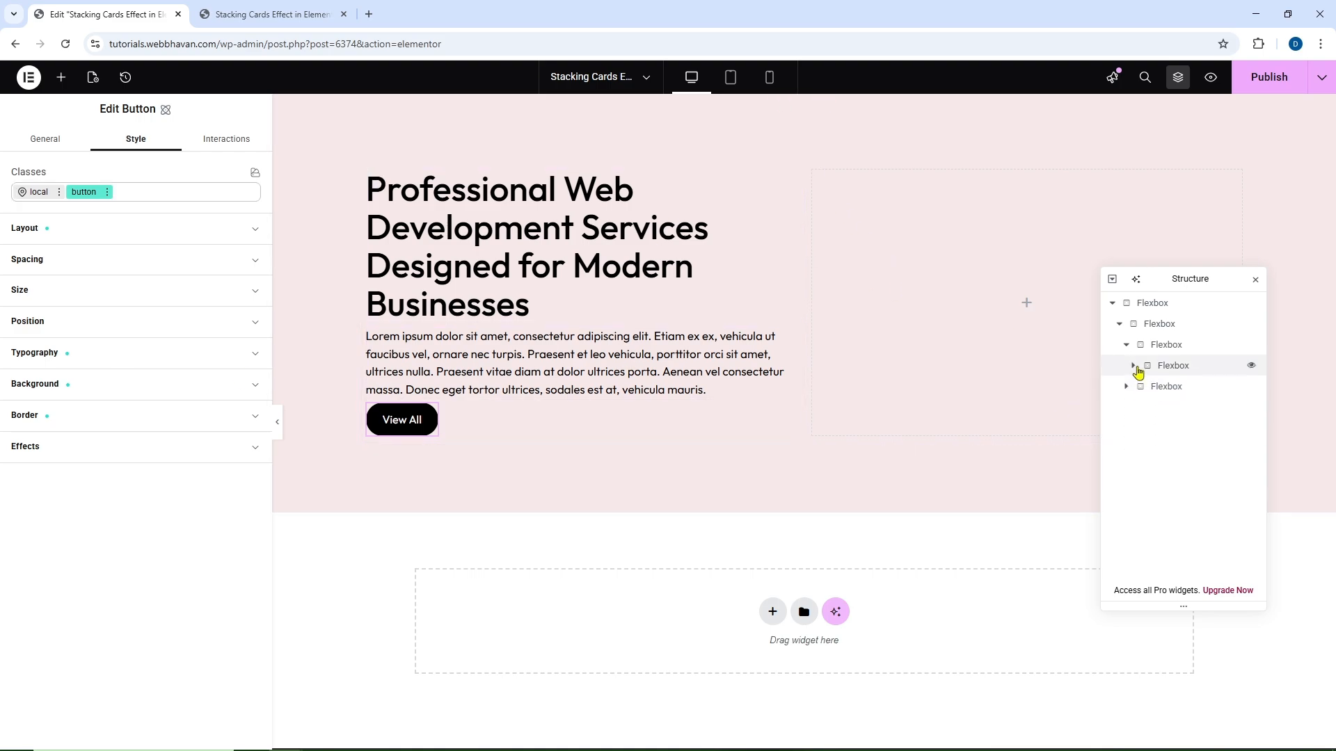
pyautogui.click(1127, 346)
pyautogui.click(1128, 367)
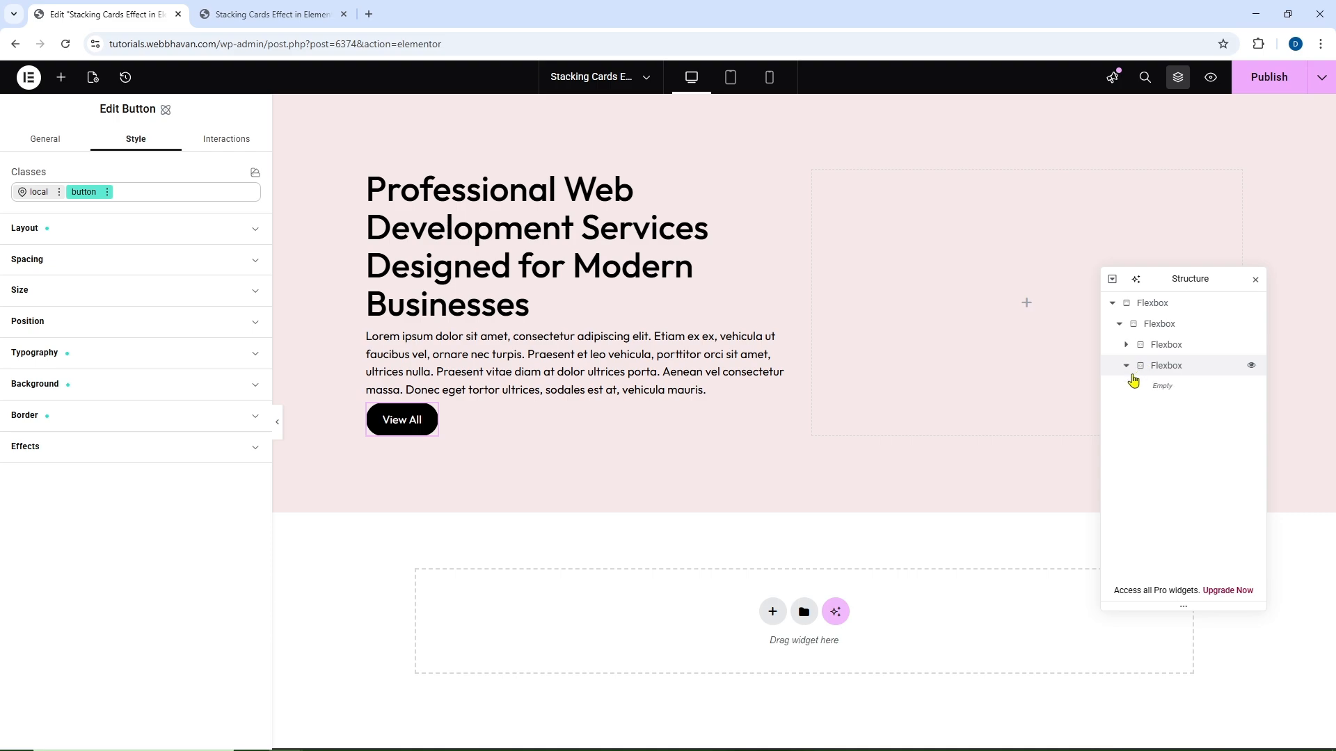
pyautogui.click(1167, 367)
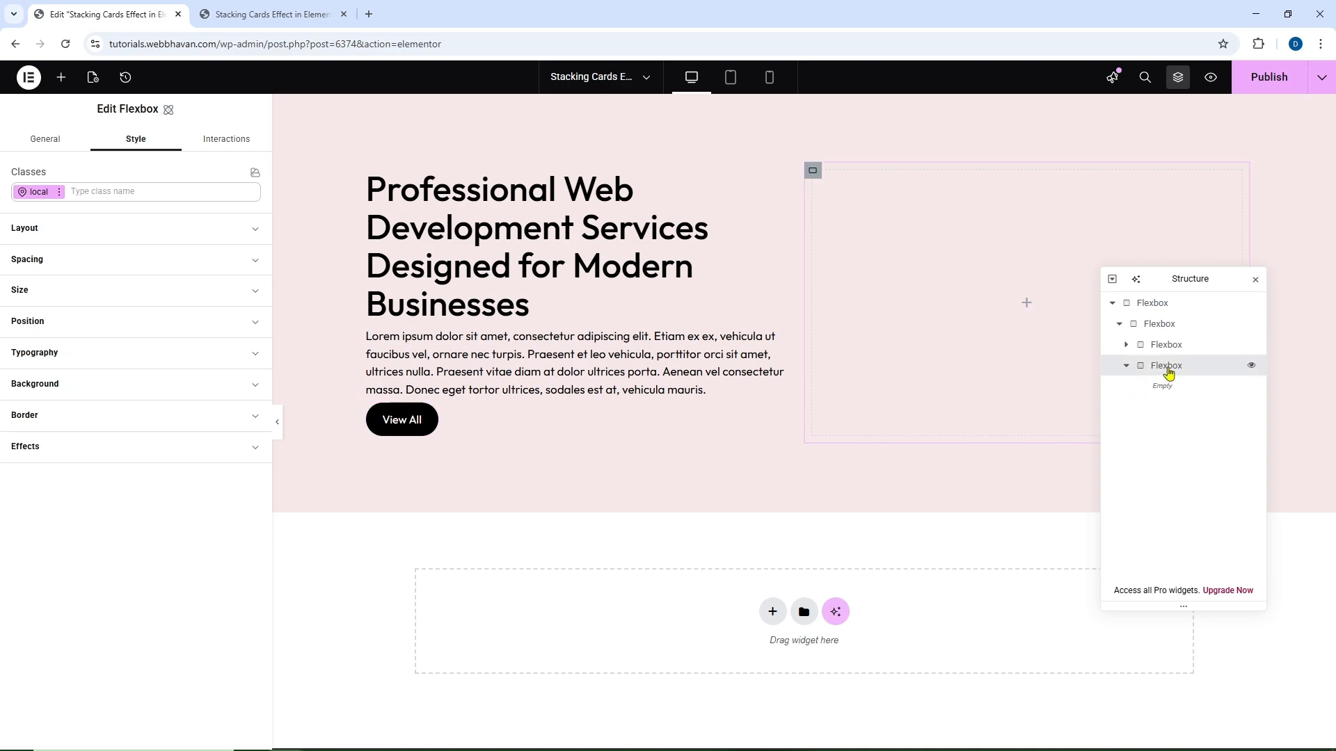
pyautogui.click(61, 78)
pyautogui.click(201, 259)
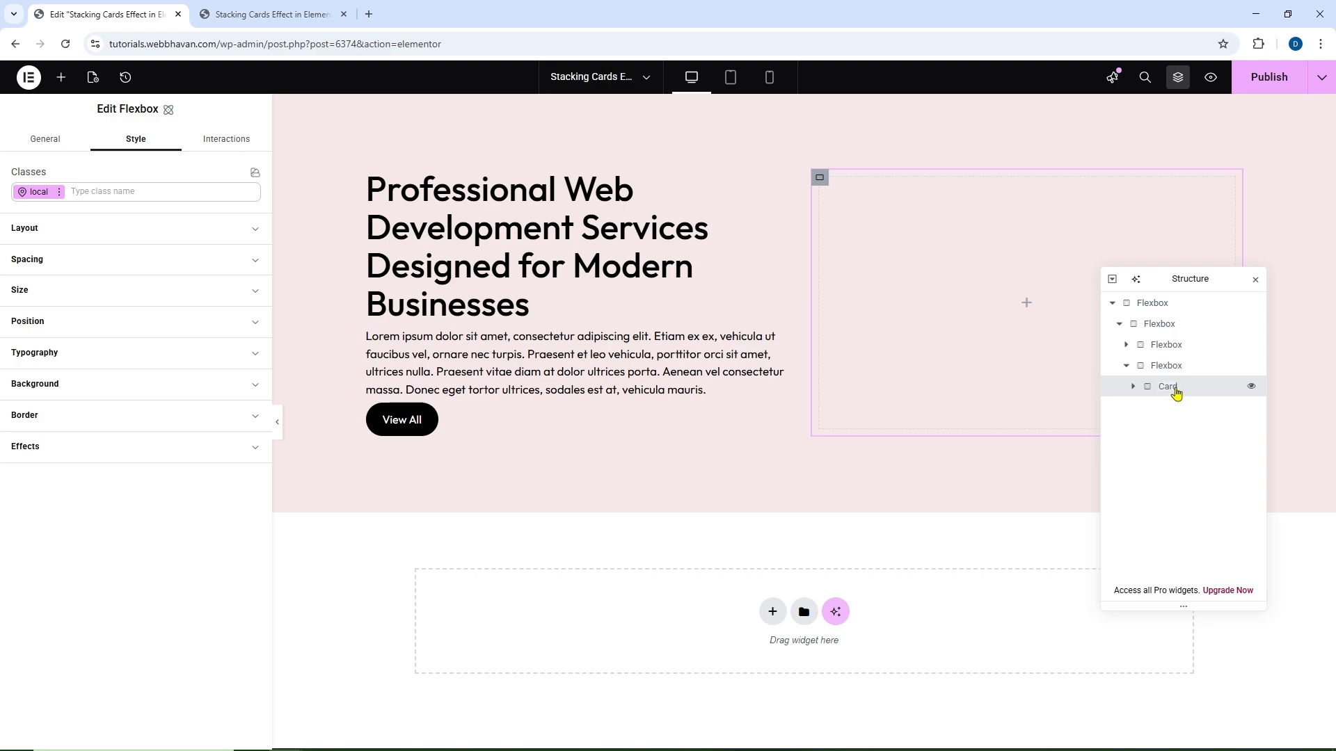
pyautogui.click(100, 191)
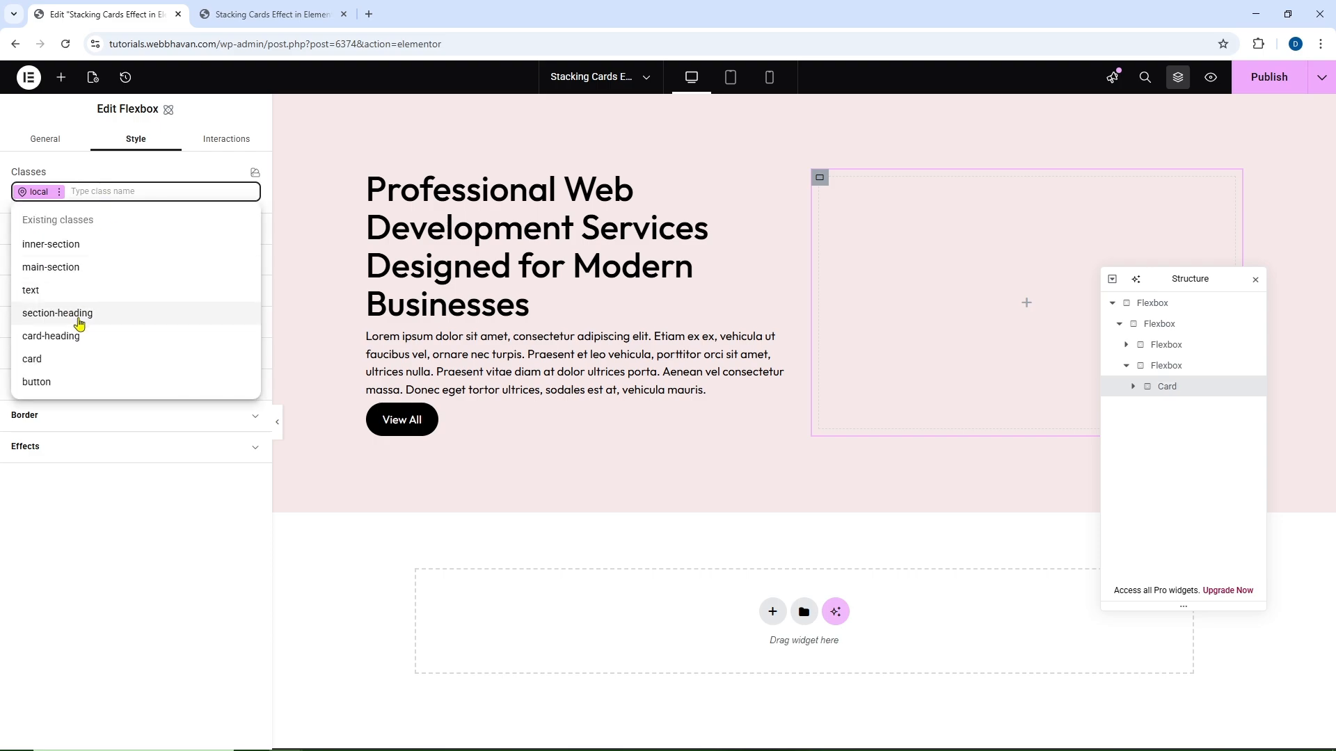
pyautogui.click(49, 366)
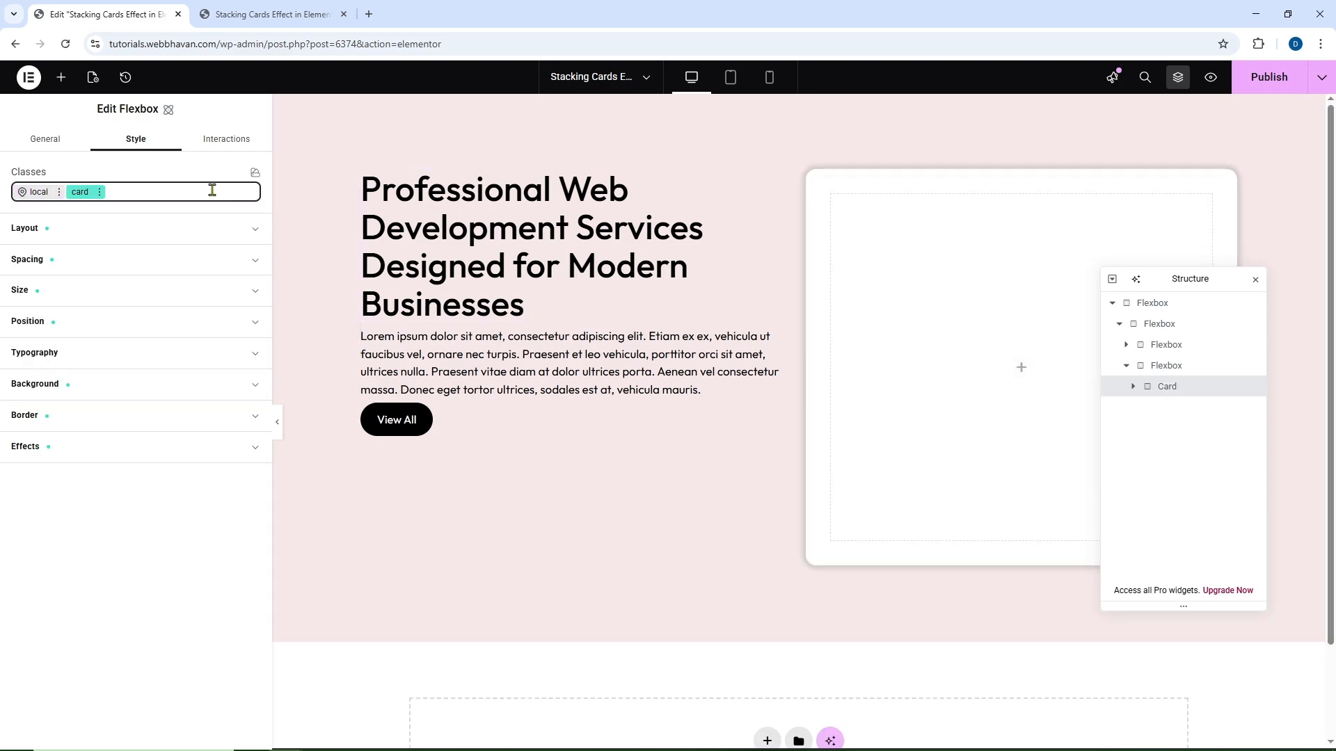
# Add an atomic heading, paragraph and button inside the Card flexbox
pyautogui.click(62, 77)
pyautogui.click(69, 321)
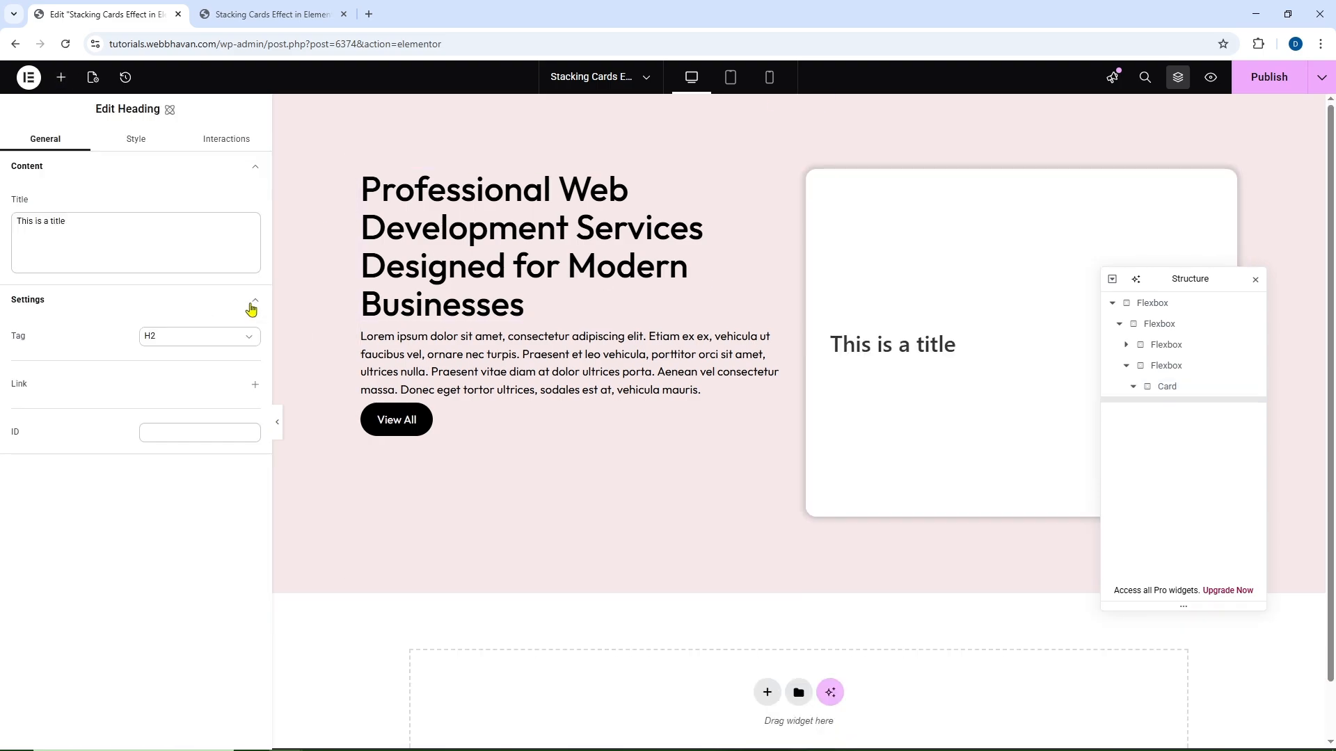
pyautogui.click(61, 78)
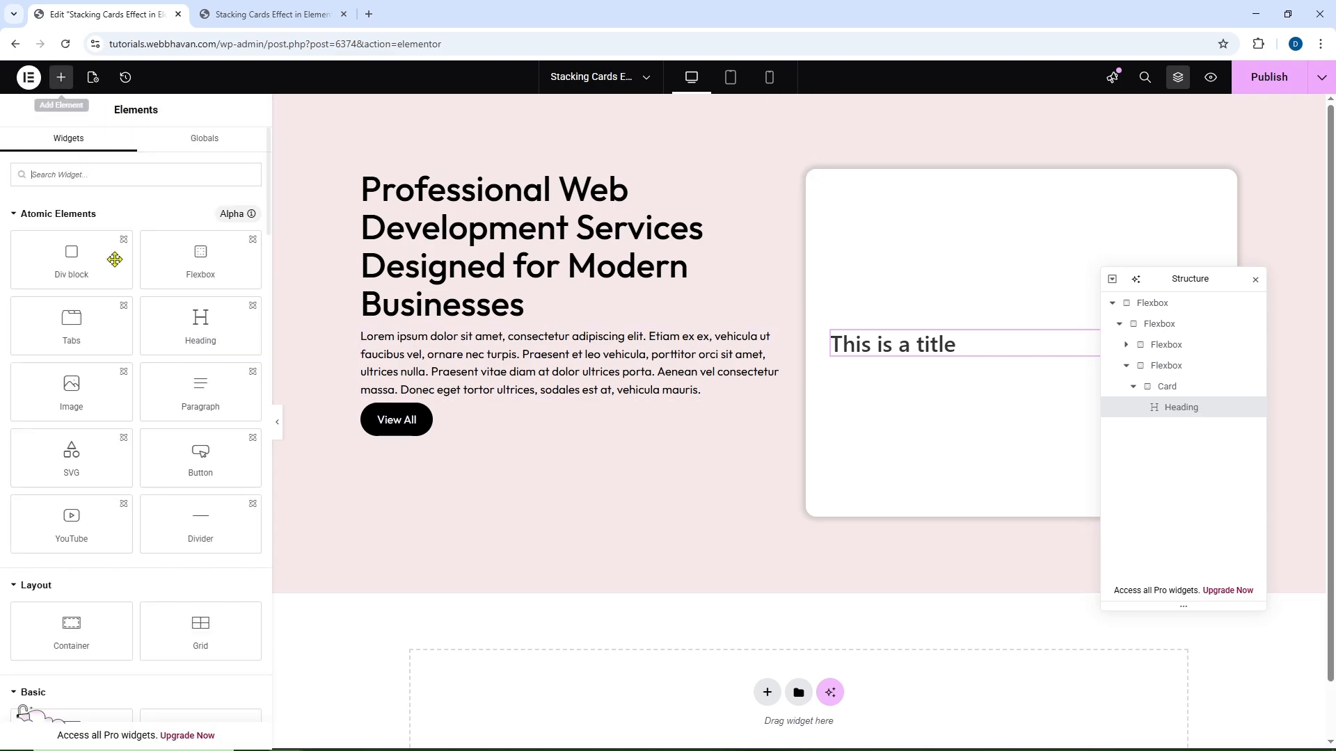
pyautogui.click(185, 381)
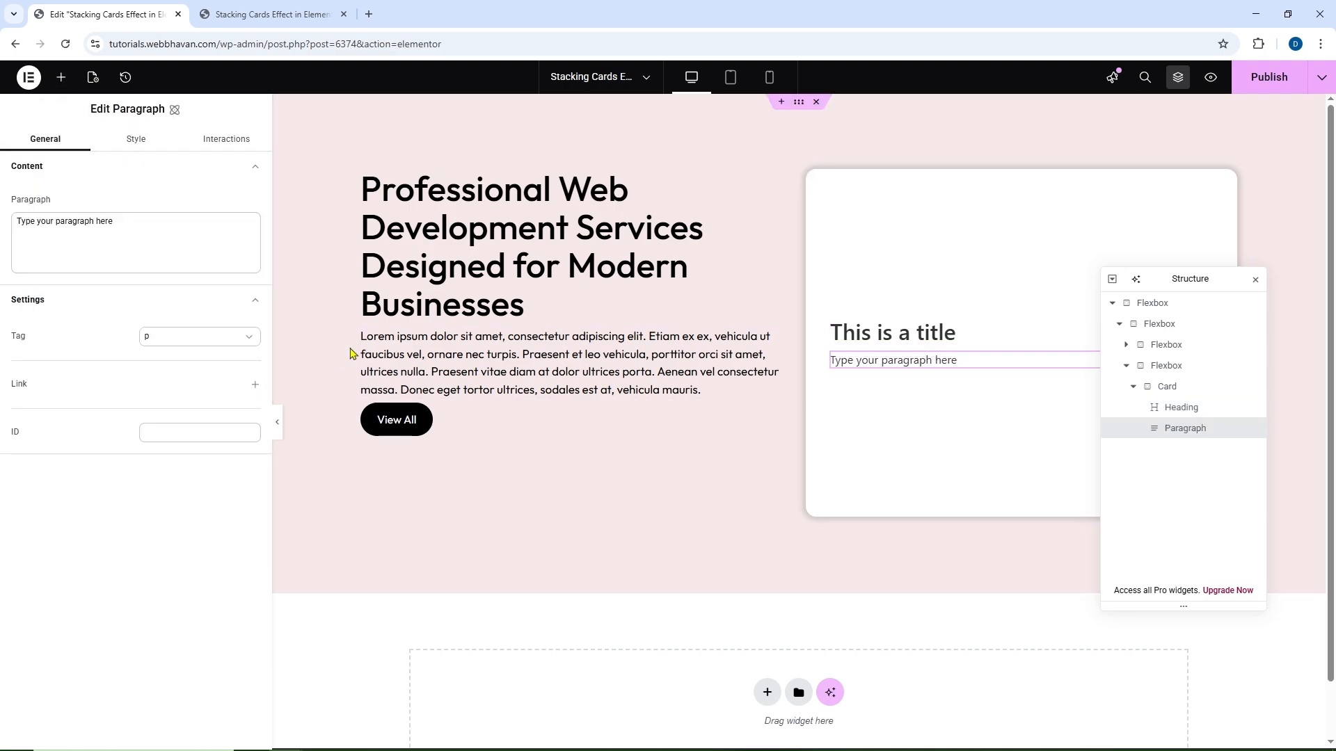
pyautogui.click(61, 77)
pyautogui.click(201, 453)
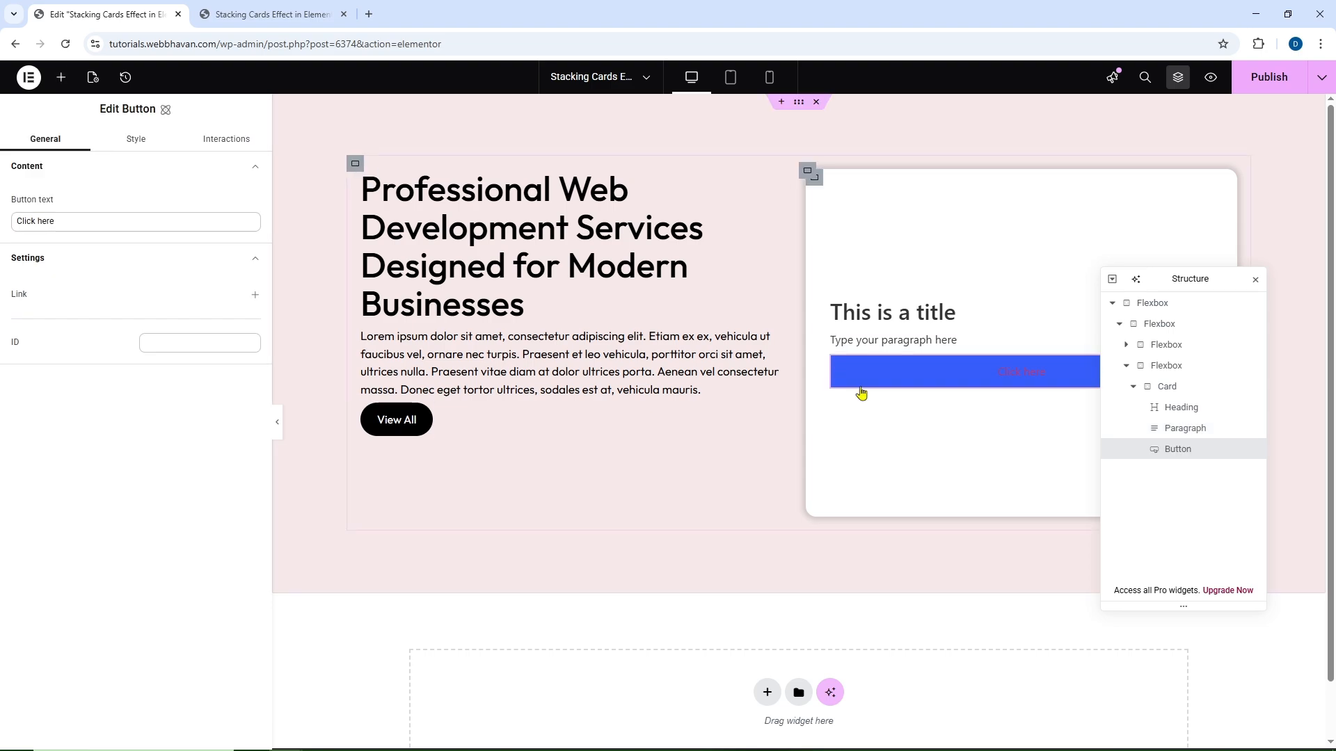
# Apply the existing card-heading class to the card's "This is a title" heading
pyautogui.click(885, 323)
pyautogui.click(137, 143)
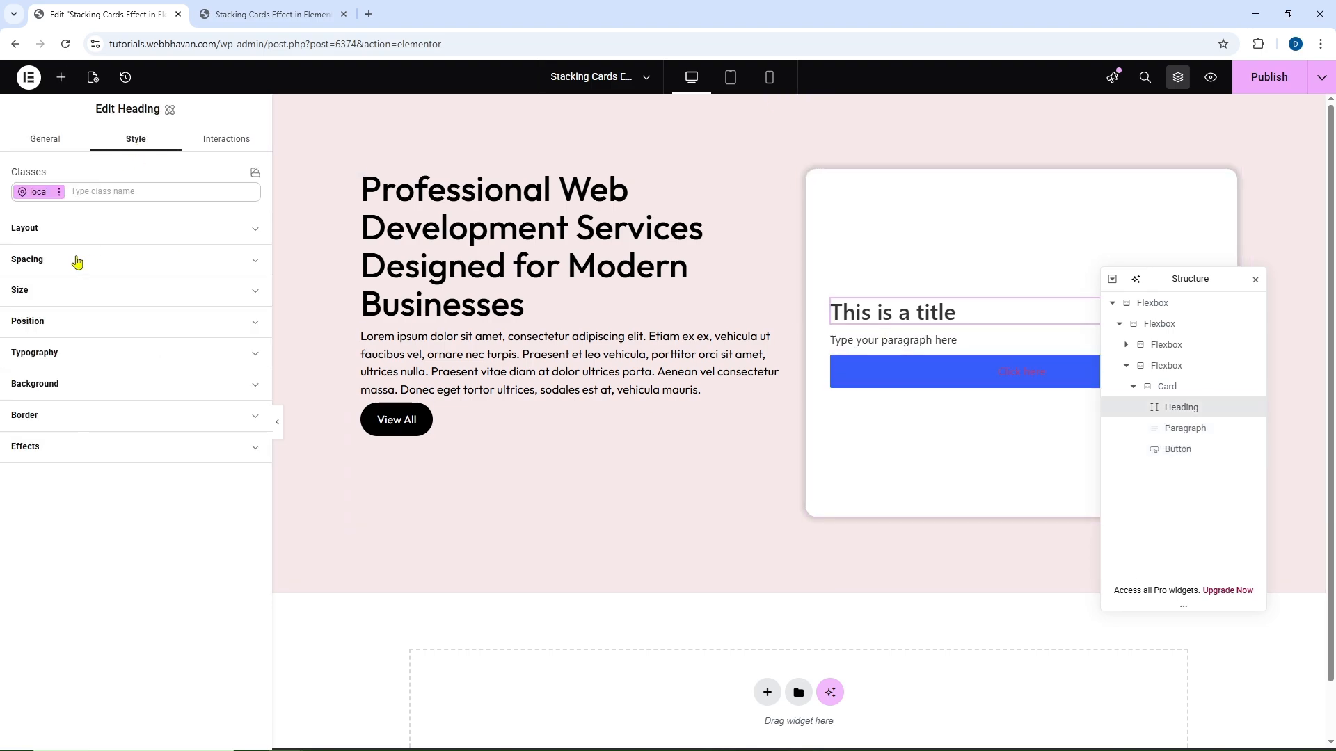
pyautogui.click(87, 192)
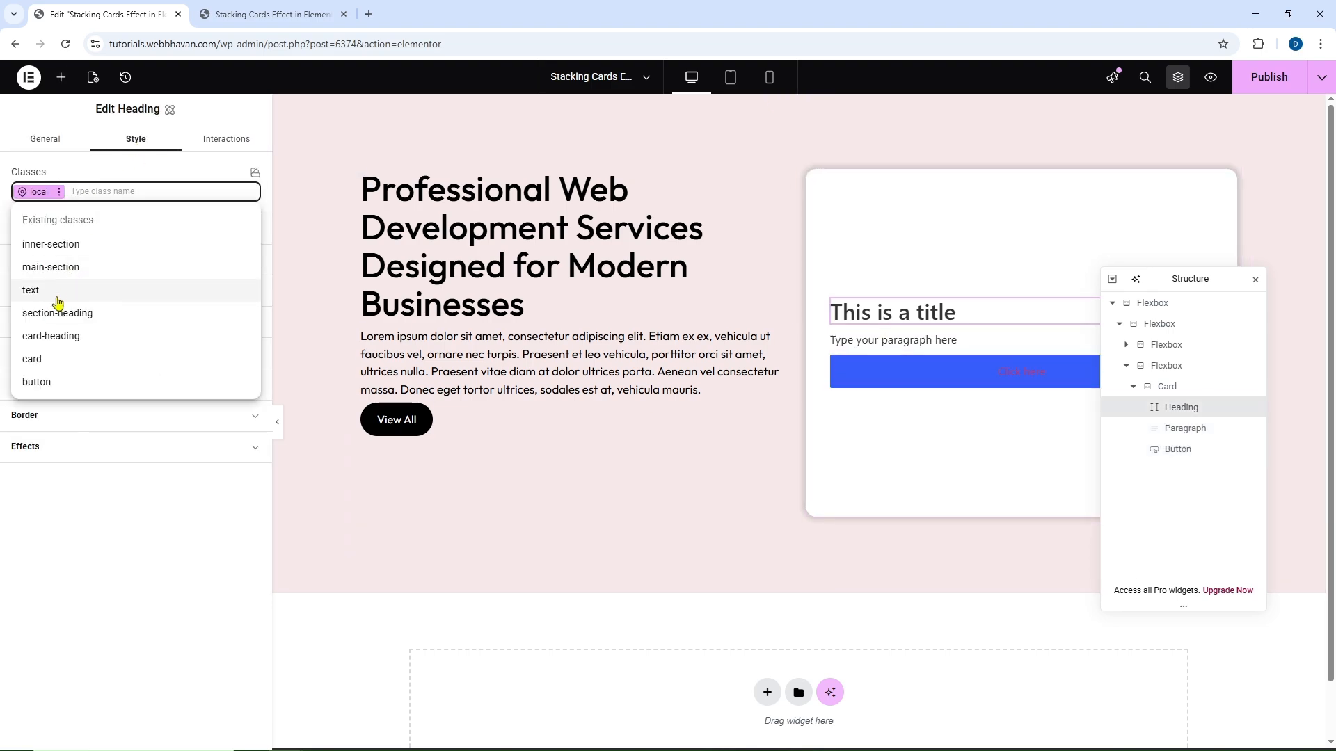
pyautogui.click(51, 337)
# Replace the card paragraph's placeholder with the Lorem ipsum text copied from the demo page's first card and apply the text class
pyautogui.click(270, 15)
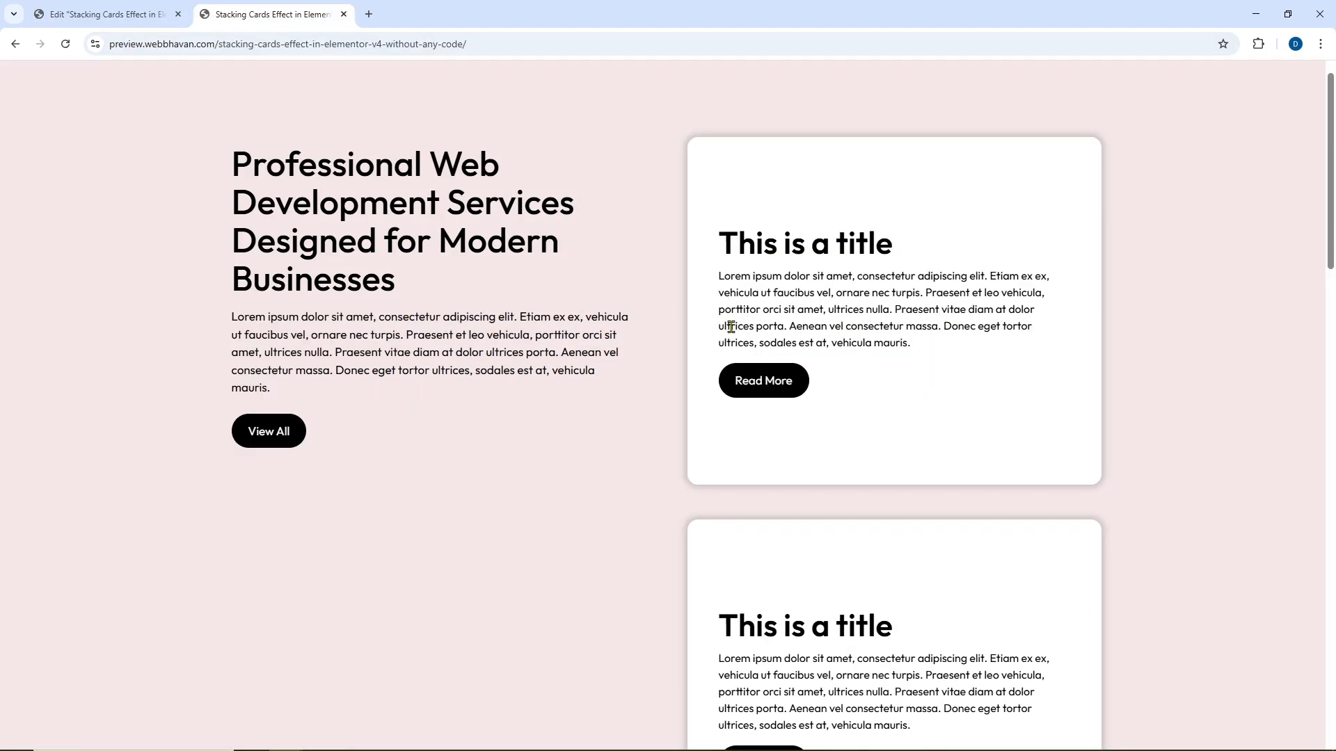
pyautogui.moveTo(721, 273); pyautogui.dragTo(935, 347)
pyautogui.hotkey('ctrl', 'c')
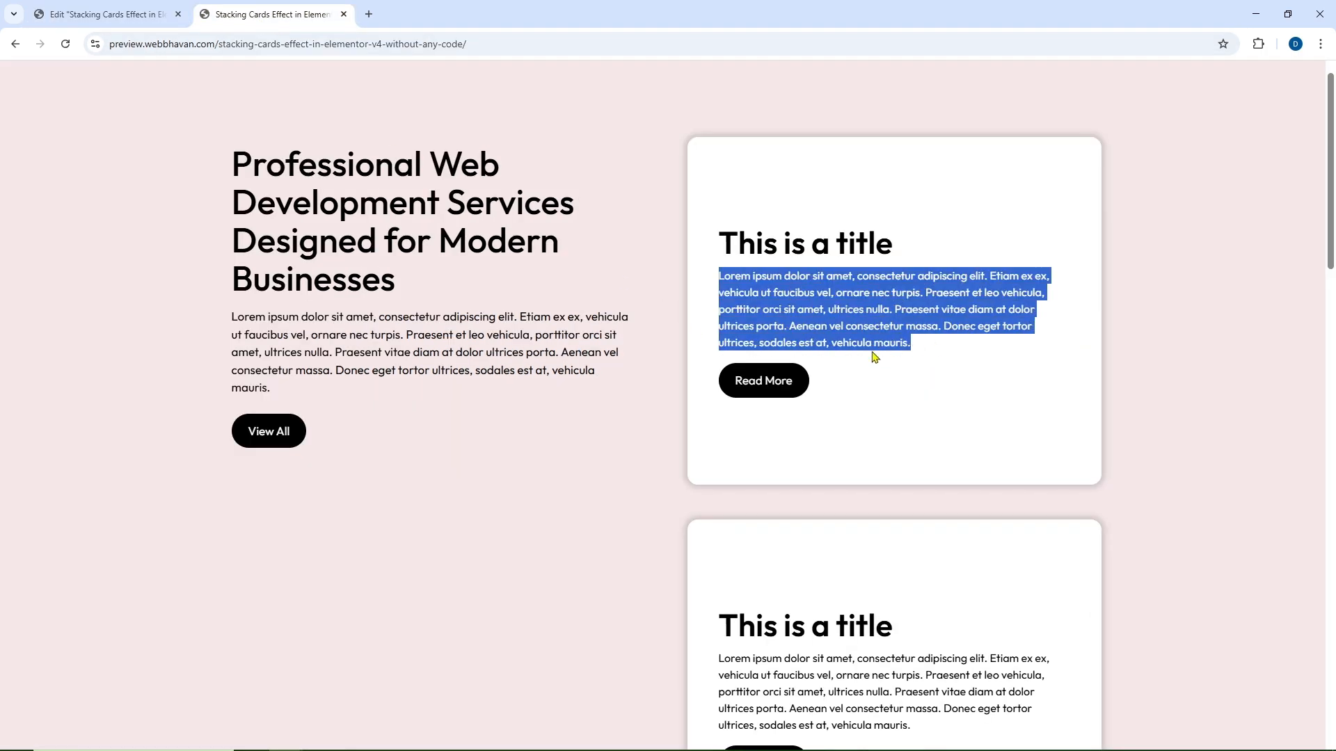
pyautogui.click(120, 15)
pyautogui.click(893, 346)
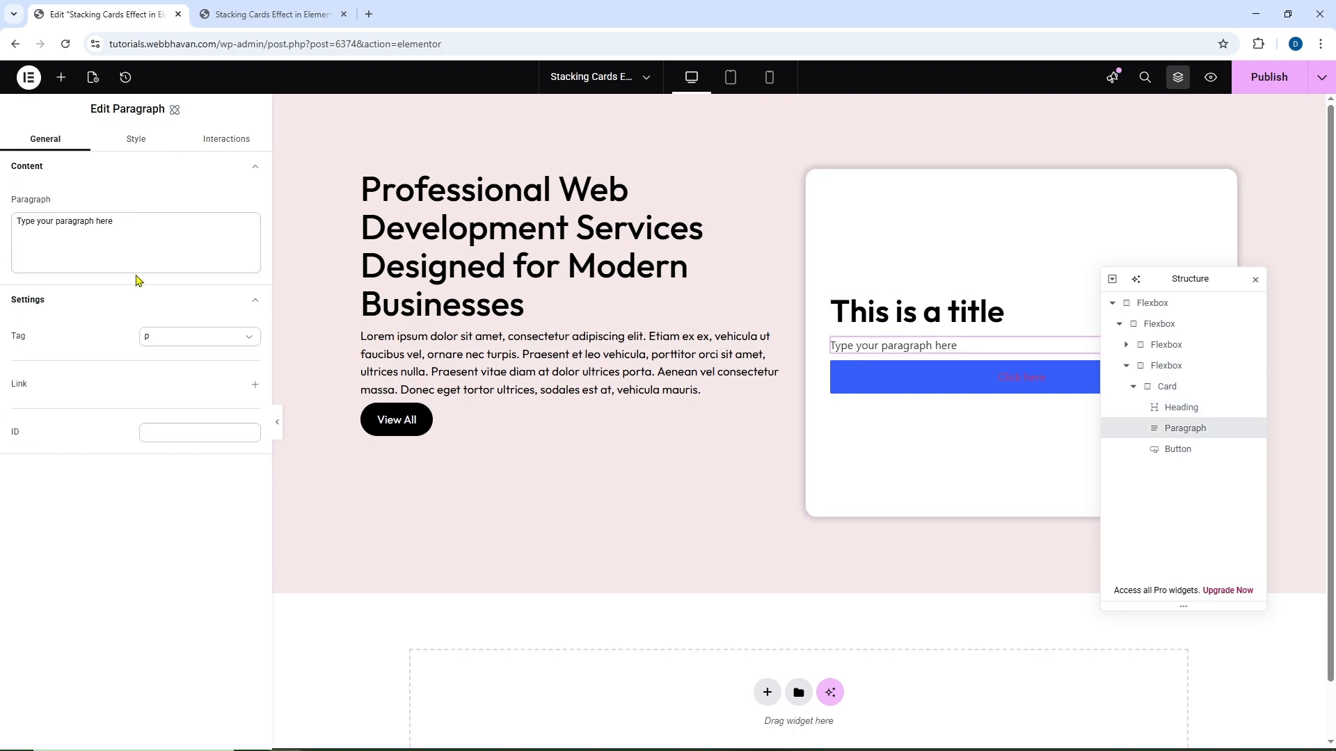
pyautogui.click(116, 242)
pyautogui.hotkey('ctrl', 'v')
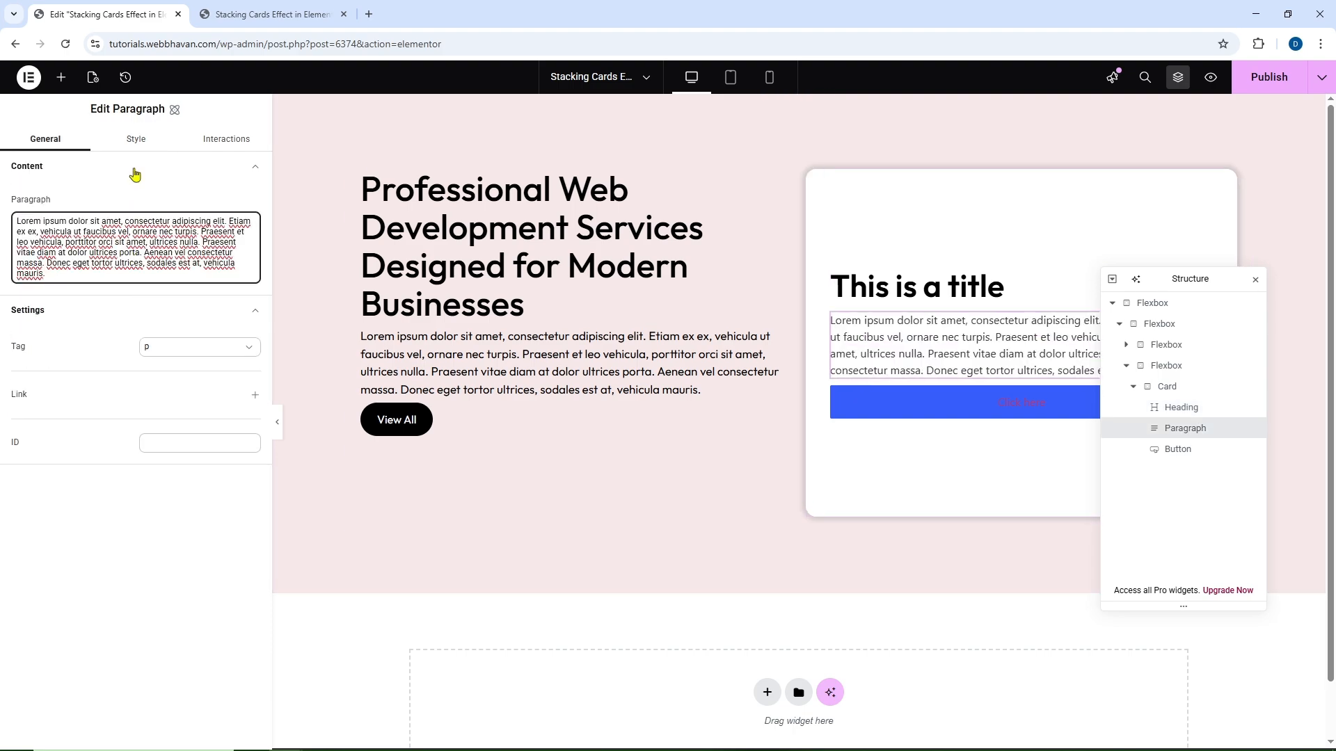
pyautogui.click(136, 139)
pyautogui.click(99, 198)
pyautogui.click(42, 290)
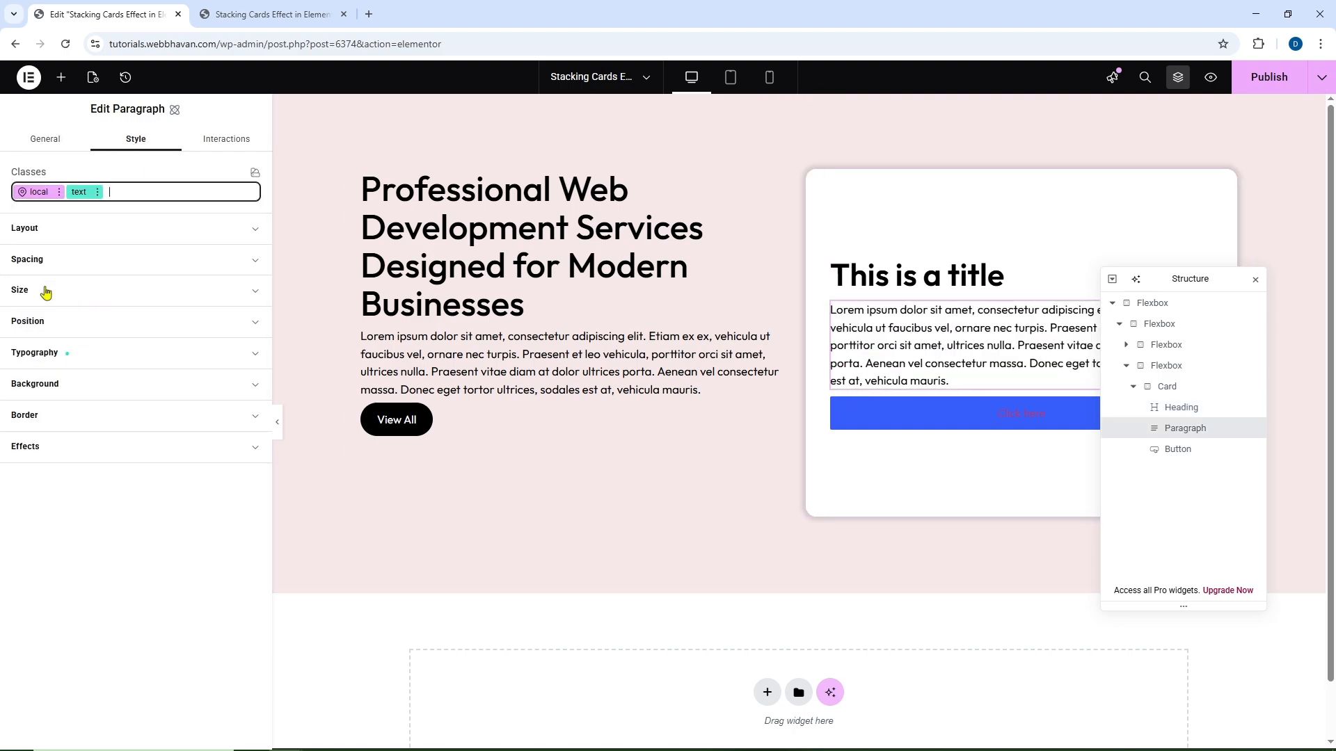
# Change the card's button text to "Read More" and apply the button class
pyautogui.click(840, 413)
pyautogui.click(104, 227)
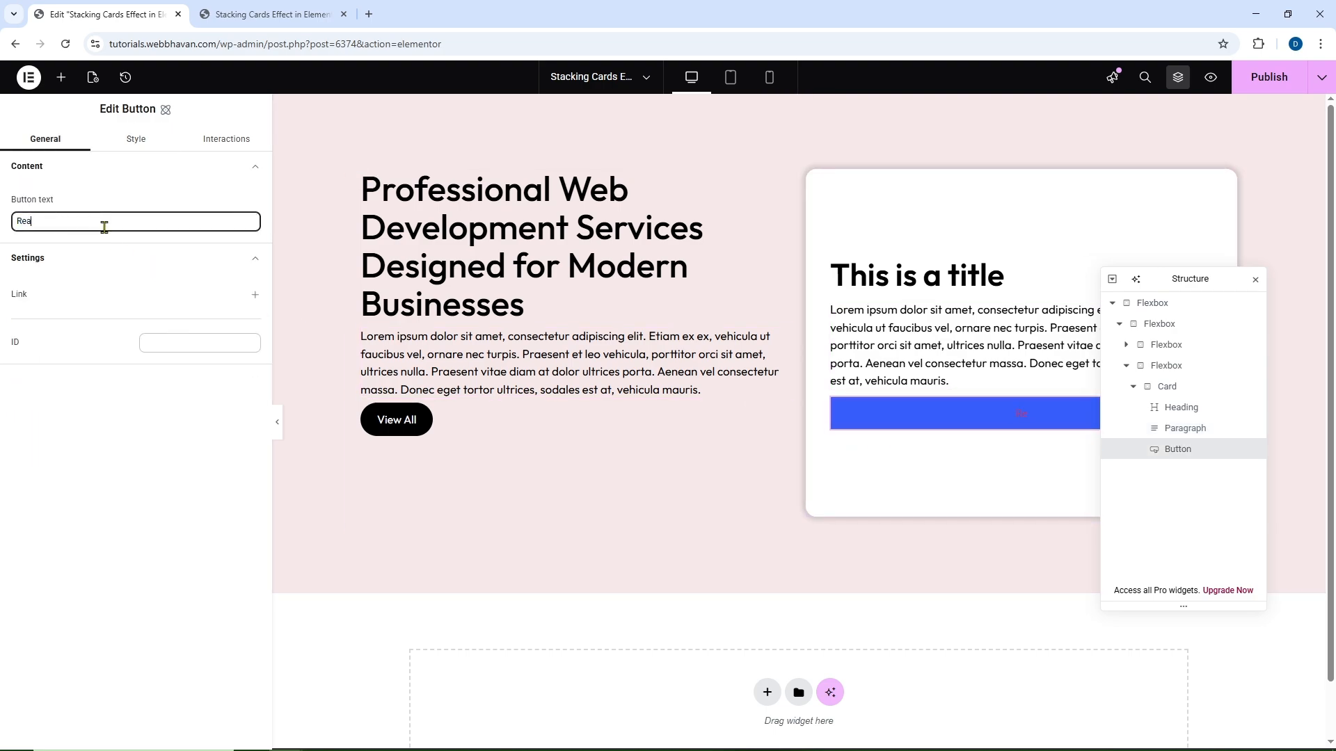
pyautogui.write('Read More')
pyautogui.click(133, 150)
pyautogui.click(107, 191)
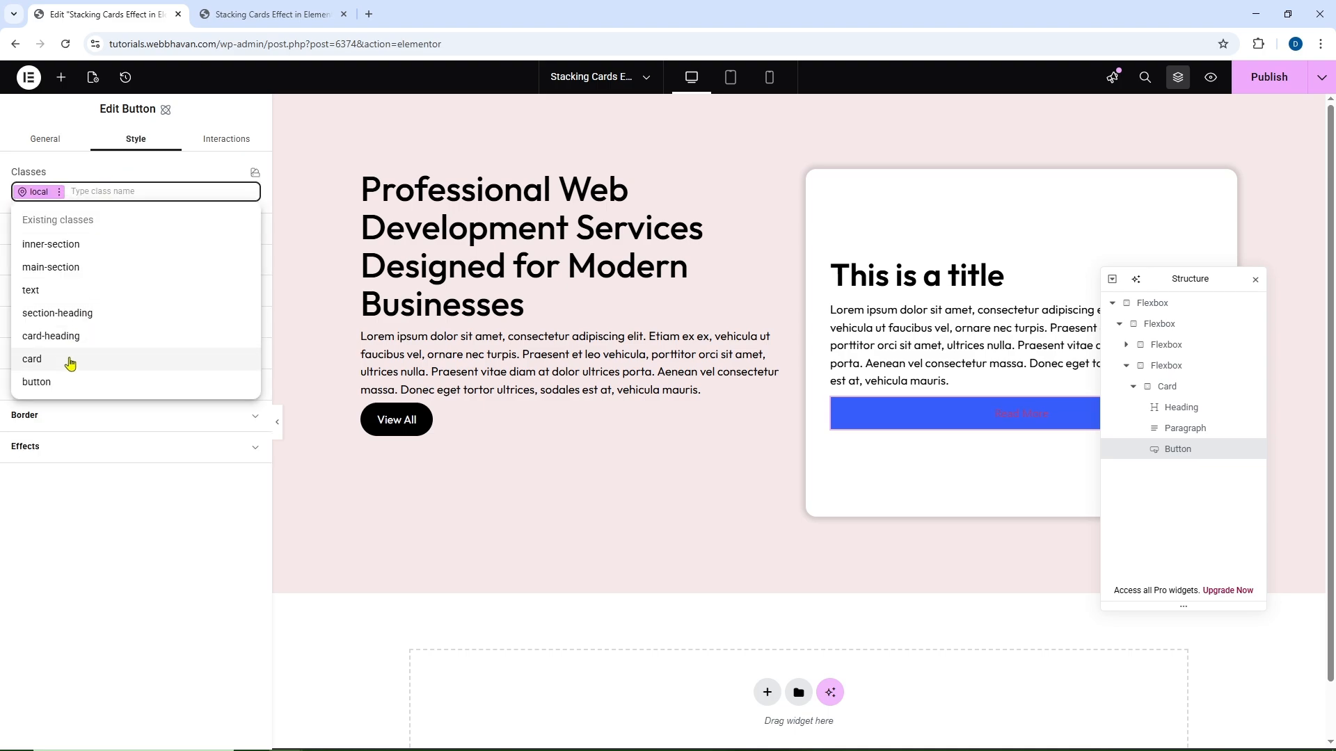
pyautogui.click(55, 382)
# Close the page structure overview and duplicate the finished Card flexbox within the second column
pyautogui.click(1255, 279)
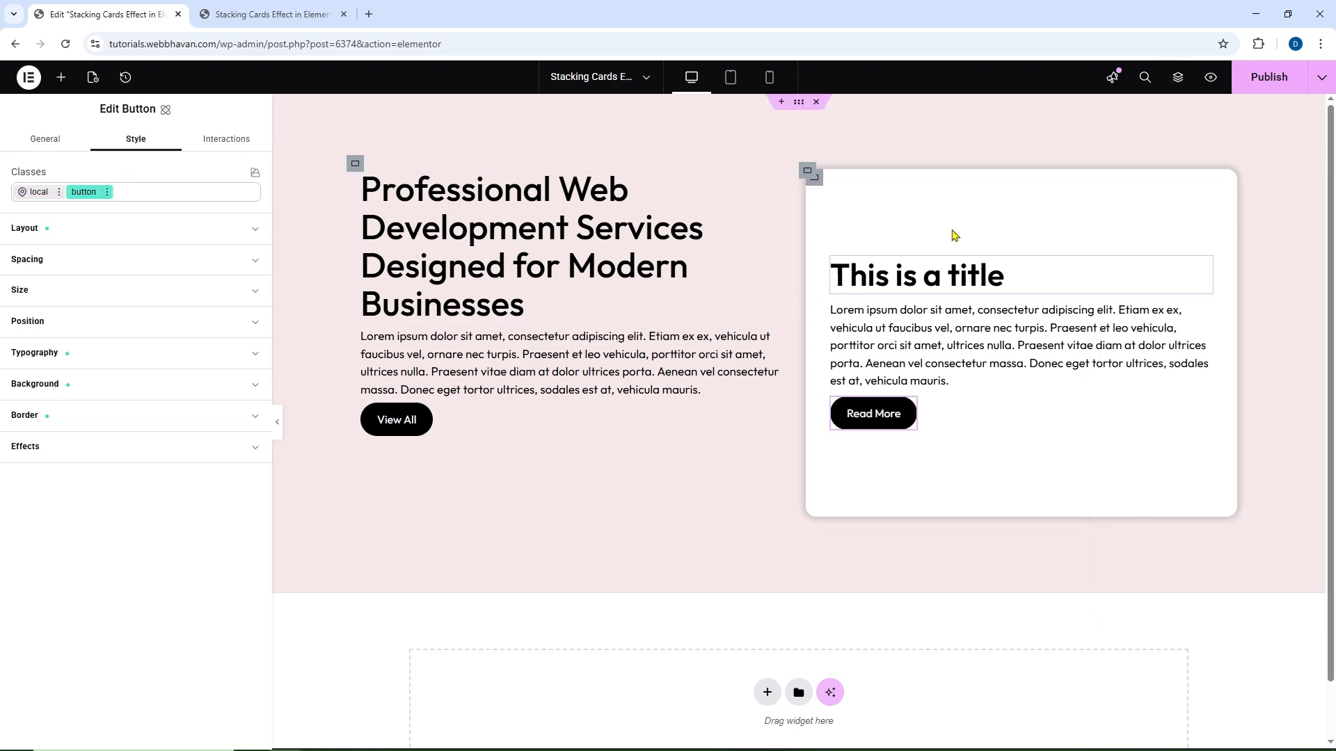
pyautogui.click(814, 177)
pyautogui.rightClick(816, 185)
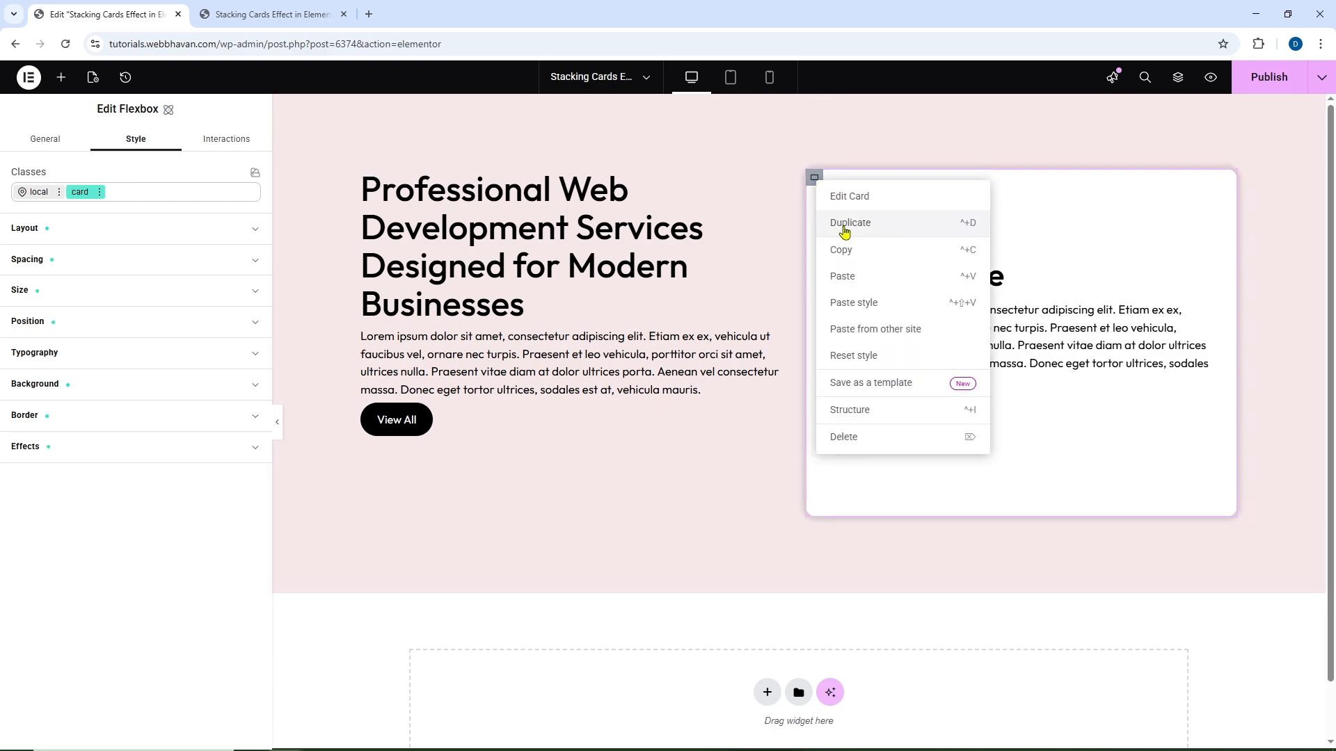
pyautogui.click(846, 228)
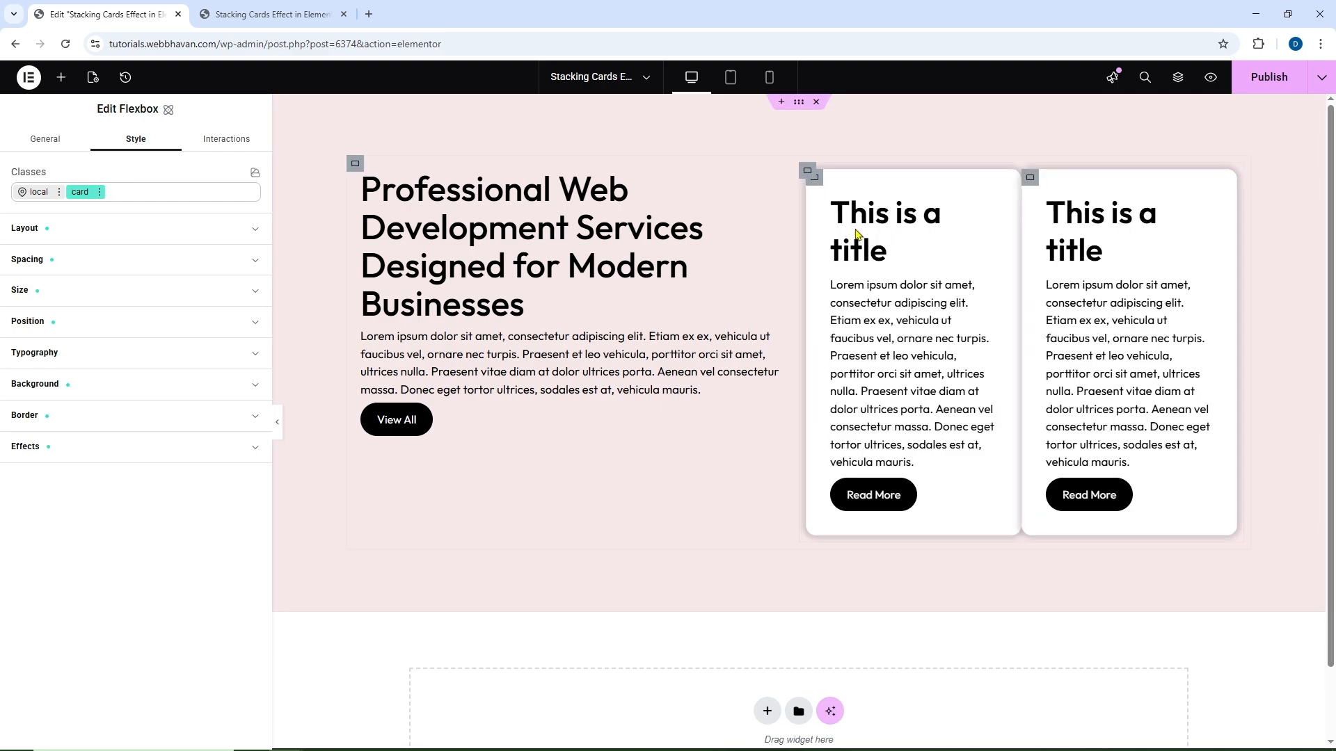
# Set the direction of the flexbox holding the two cards to Column, with linked column and row gaps of 50 px
pyautogui.click(809, 174)
pyautogui.click(130, 186)
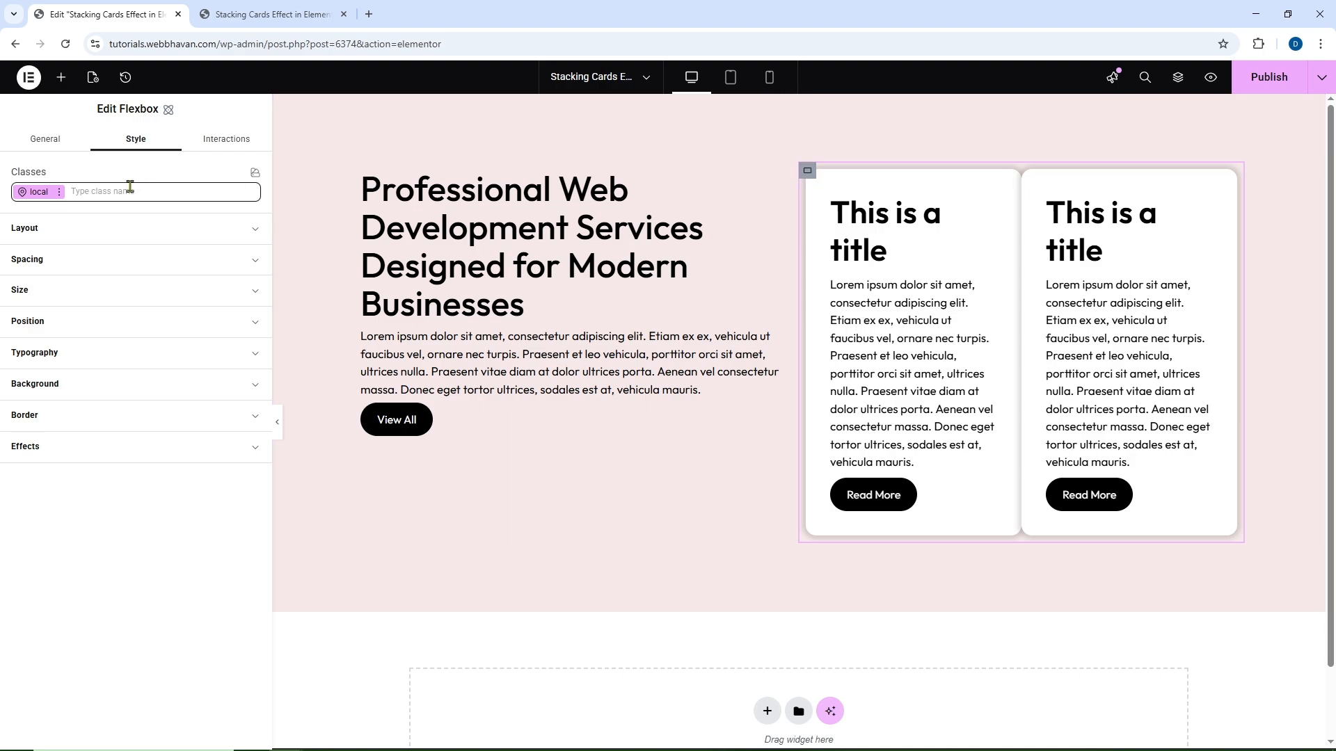
pyautogui.click(70, 234)
pyautogui.click(179, 315)
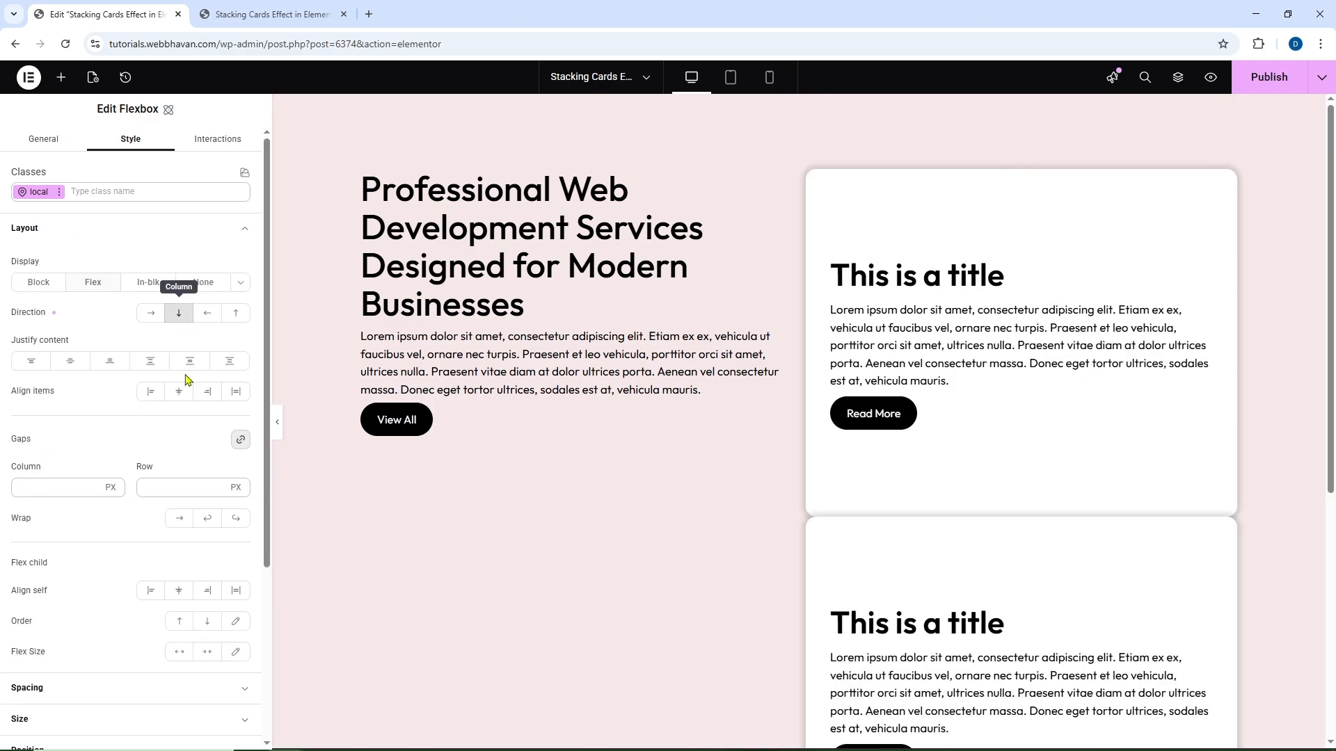
pyautogui.write('50')
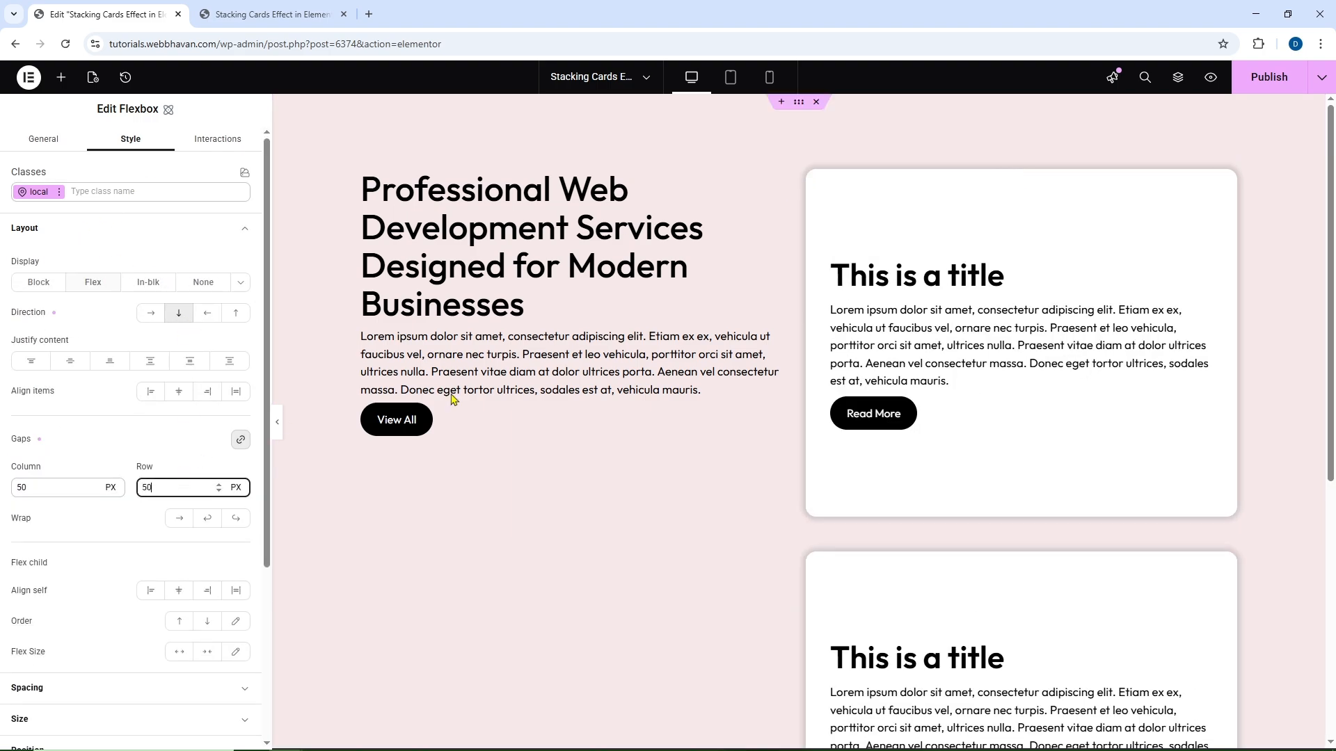
# Duplicate the second card twice to make four stacked cards in the second column
pyautogui.scroll(-3, 786, 379)
pyautogui.rightClick(816, 352)
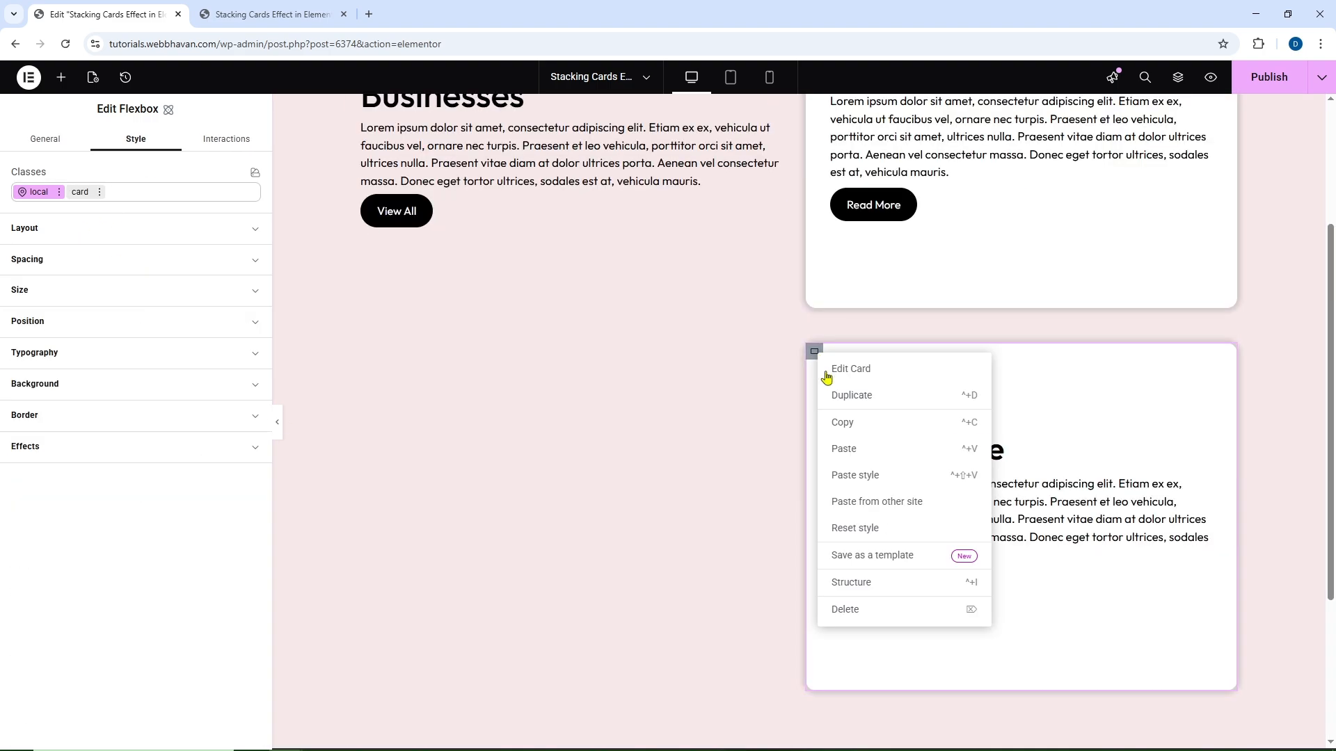
pyautogui.click(860, 395)
pyautogui.scroll(-5, 954, 369)
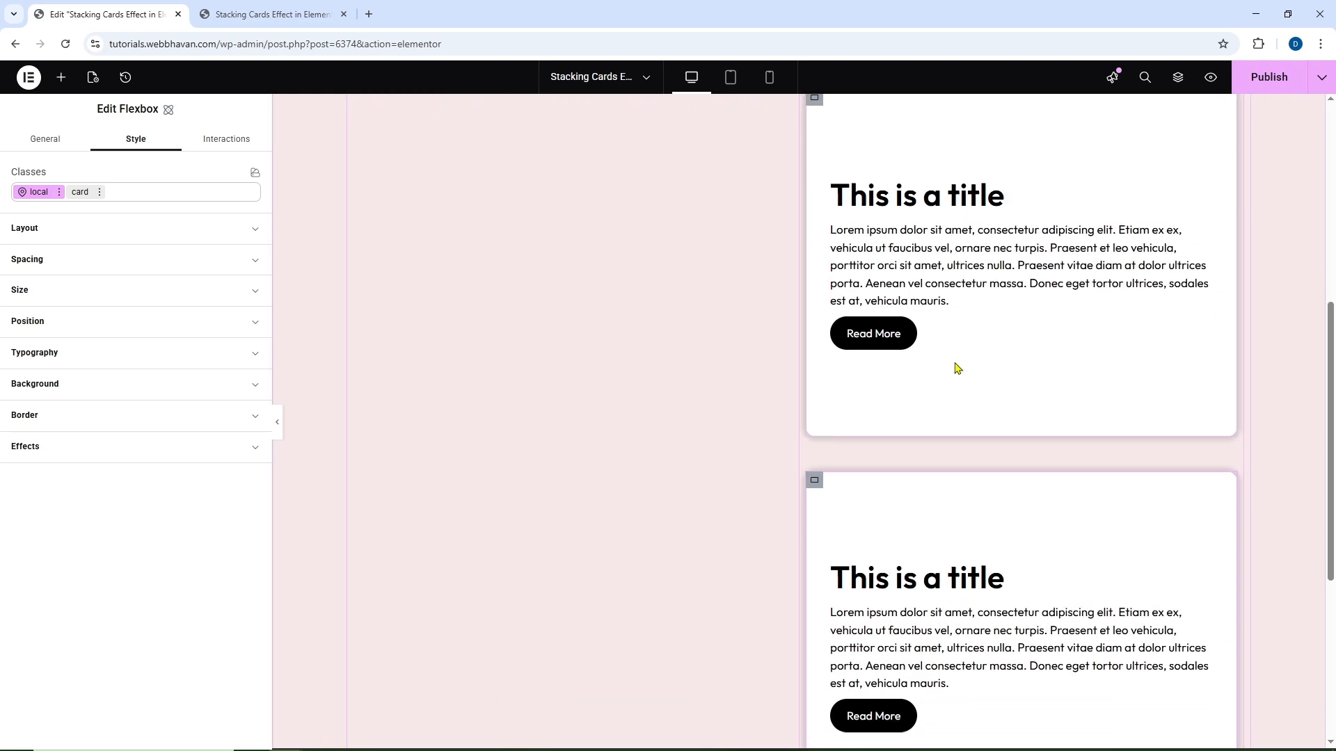
pyautogui.rightClick(821, 325)
pyautogui.click(862, 364)
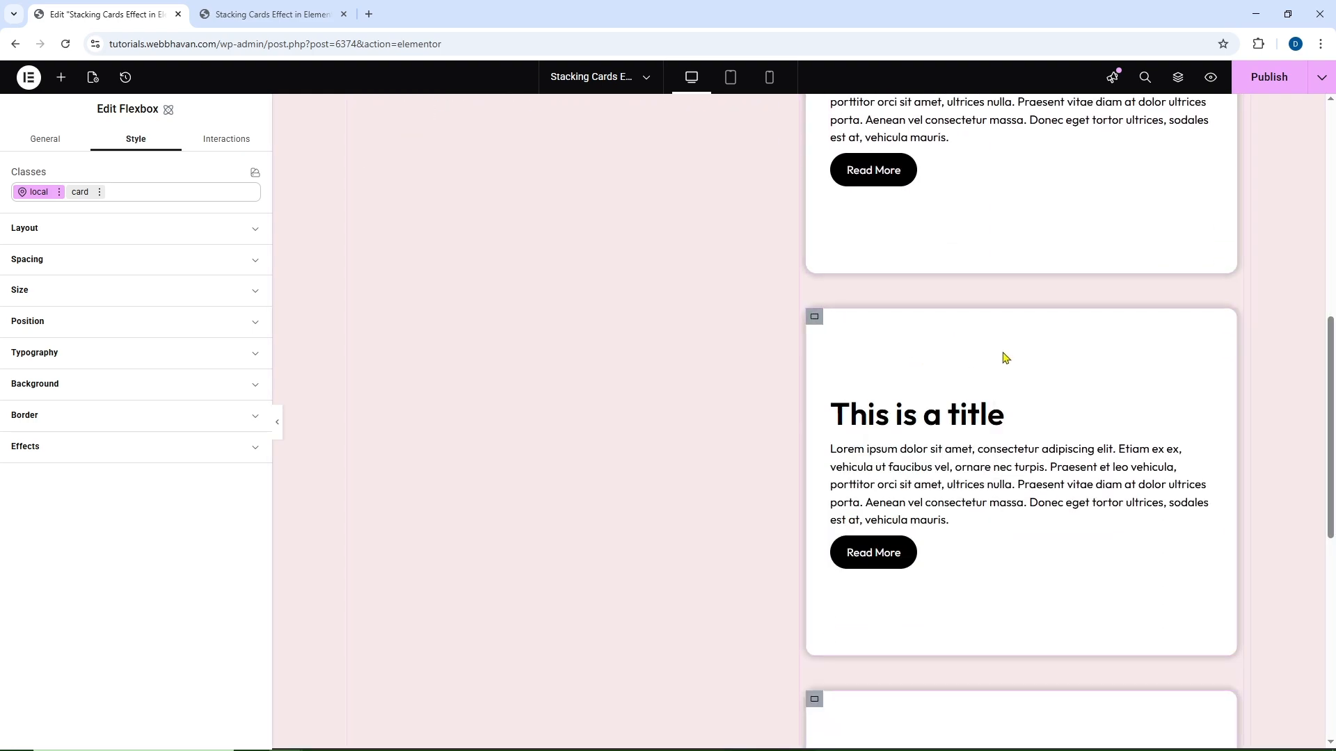
# Preview the page in the browser and check how the heading column and the cards behave while scrolling
pyautogui.scroll(10, 1009, 352)
pyautogui.click(1211, 77)
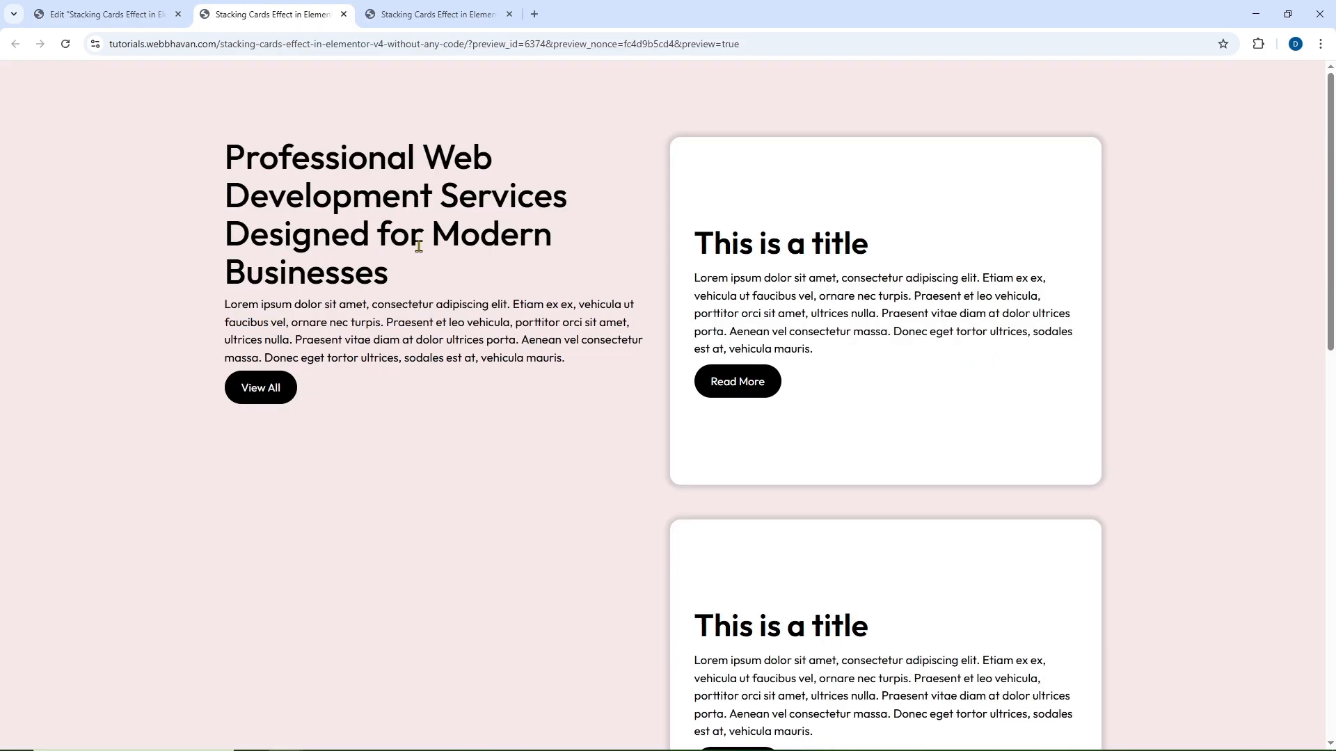
pyautogui.scroll(-6, 627, 273)
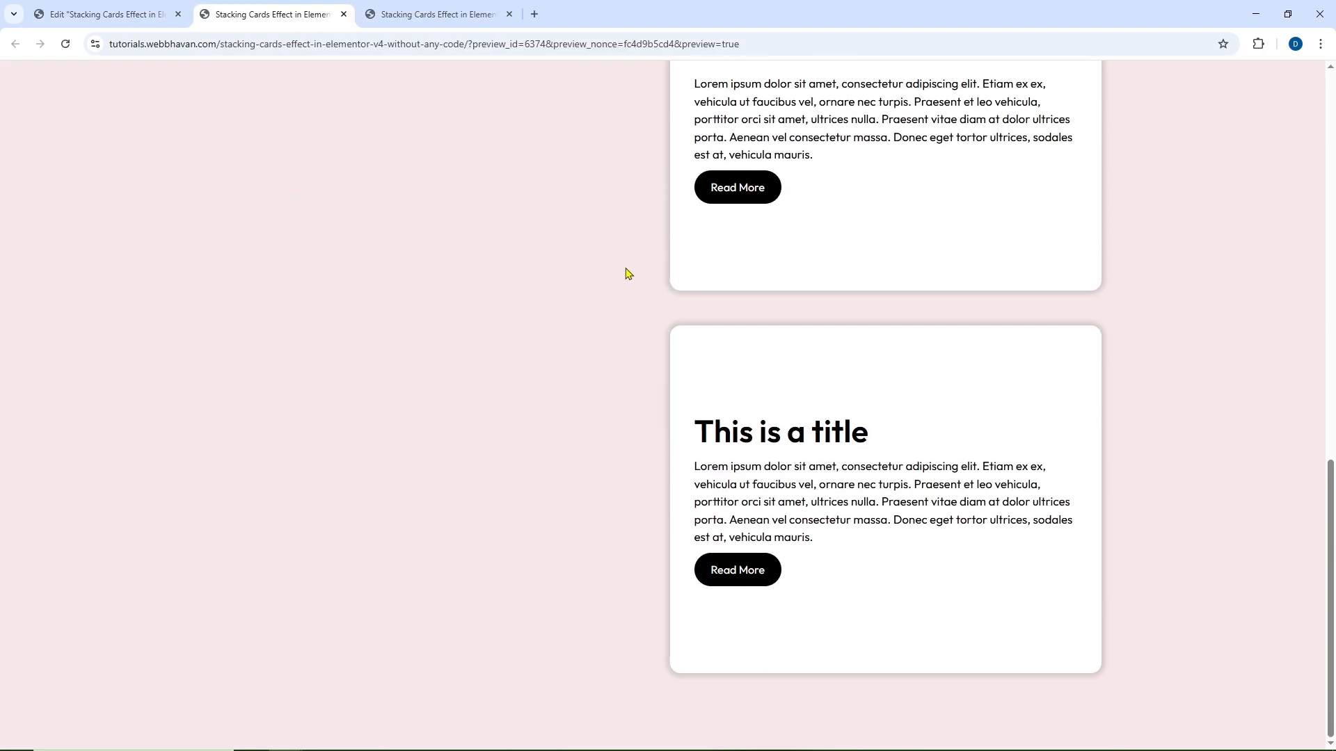
# Set the first card's local position to Sticky with a top offset of 30 px and publish the page
pyautogui.scroll(8, 627, 273)
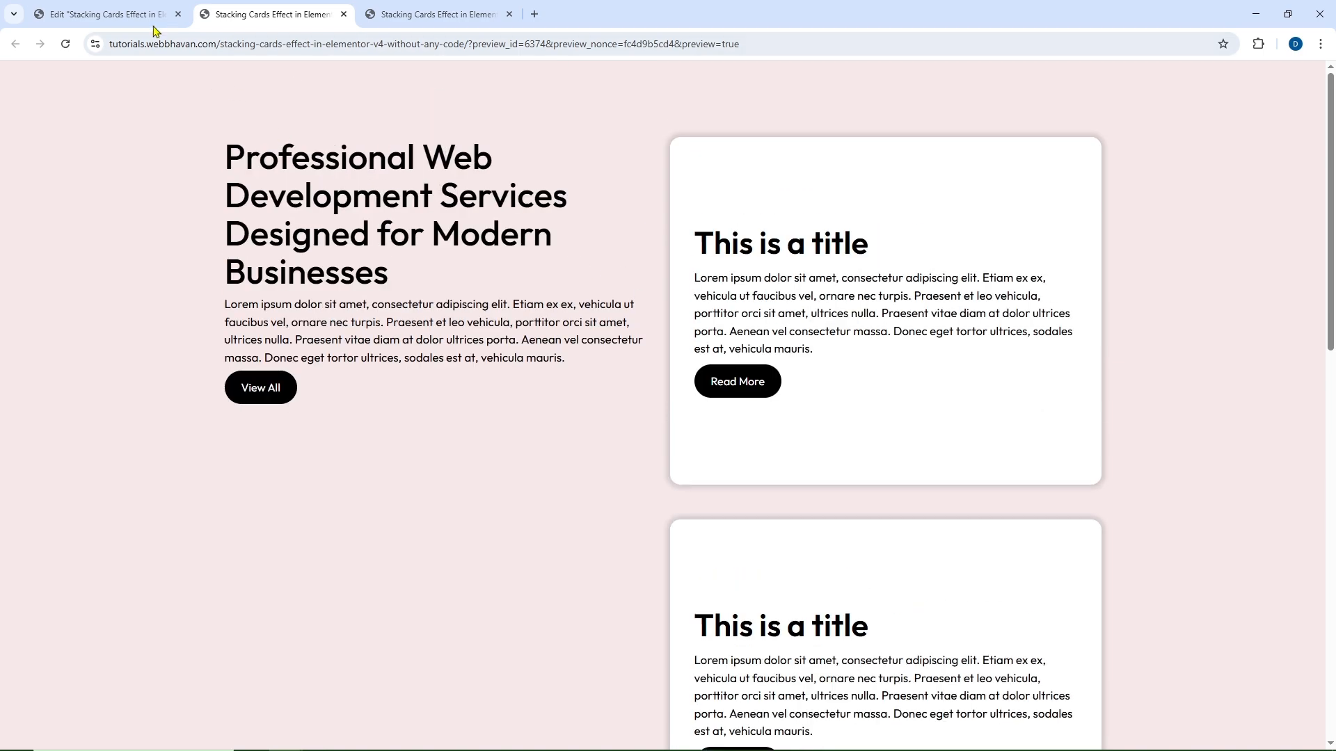
pyautogui.click(151, 15)
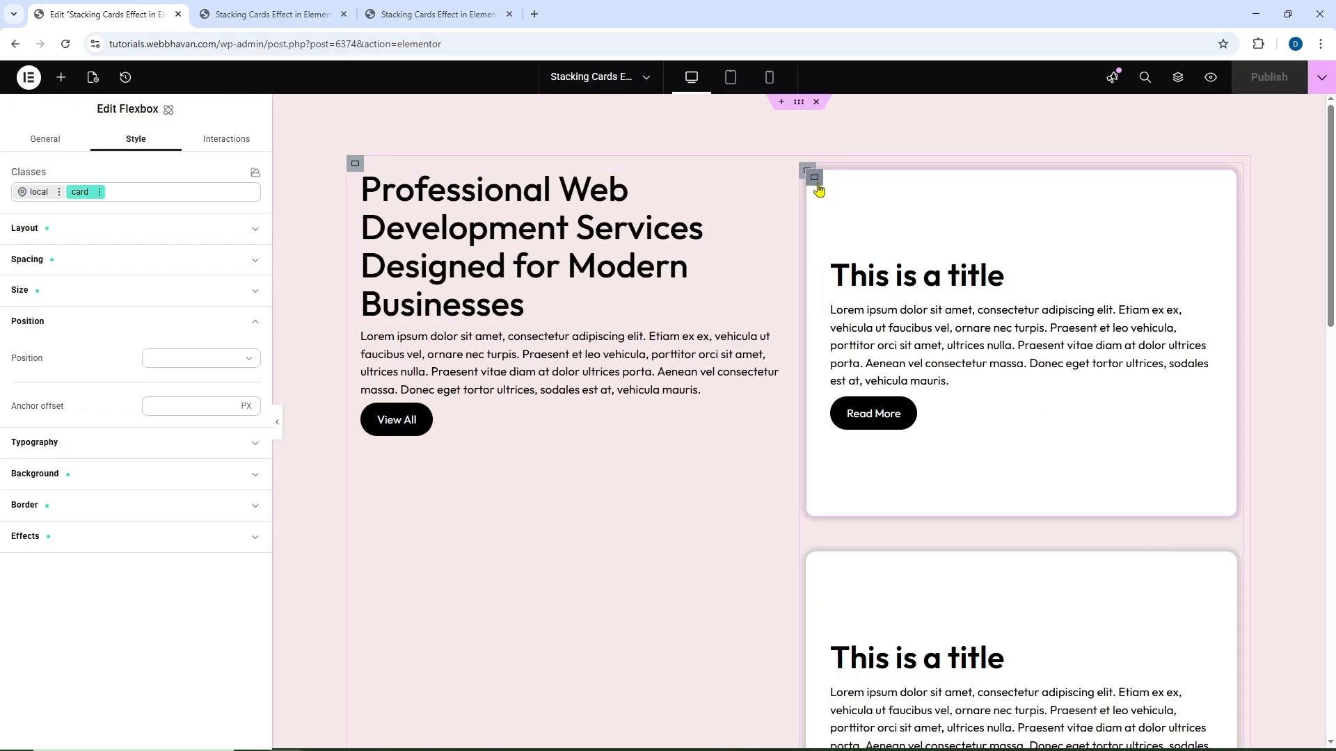
pyautogui.click(48, 195)
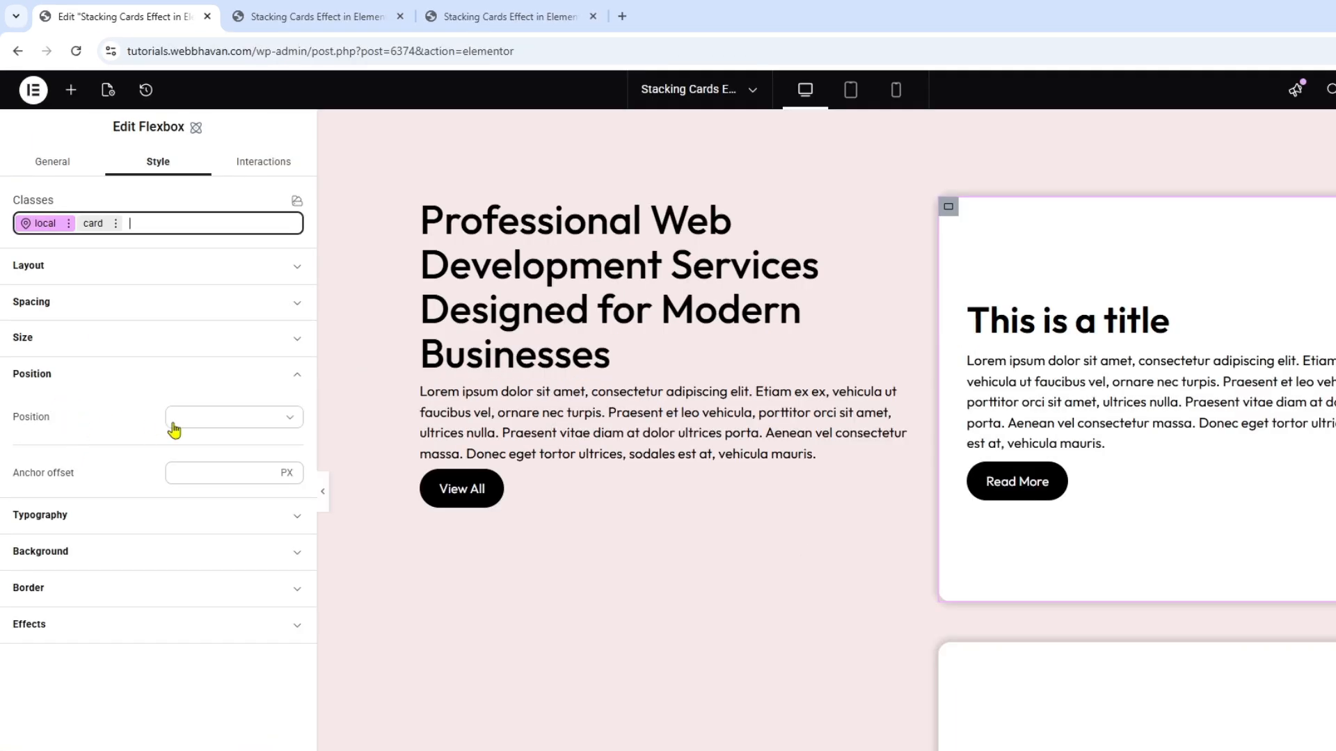
pyautogui.click(174, 423)
pyautogui.click(202, 551)
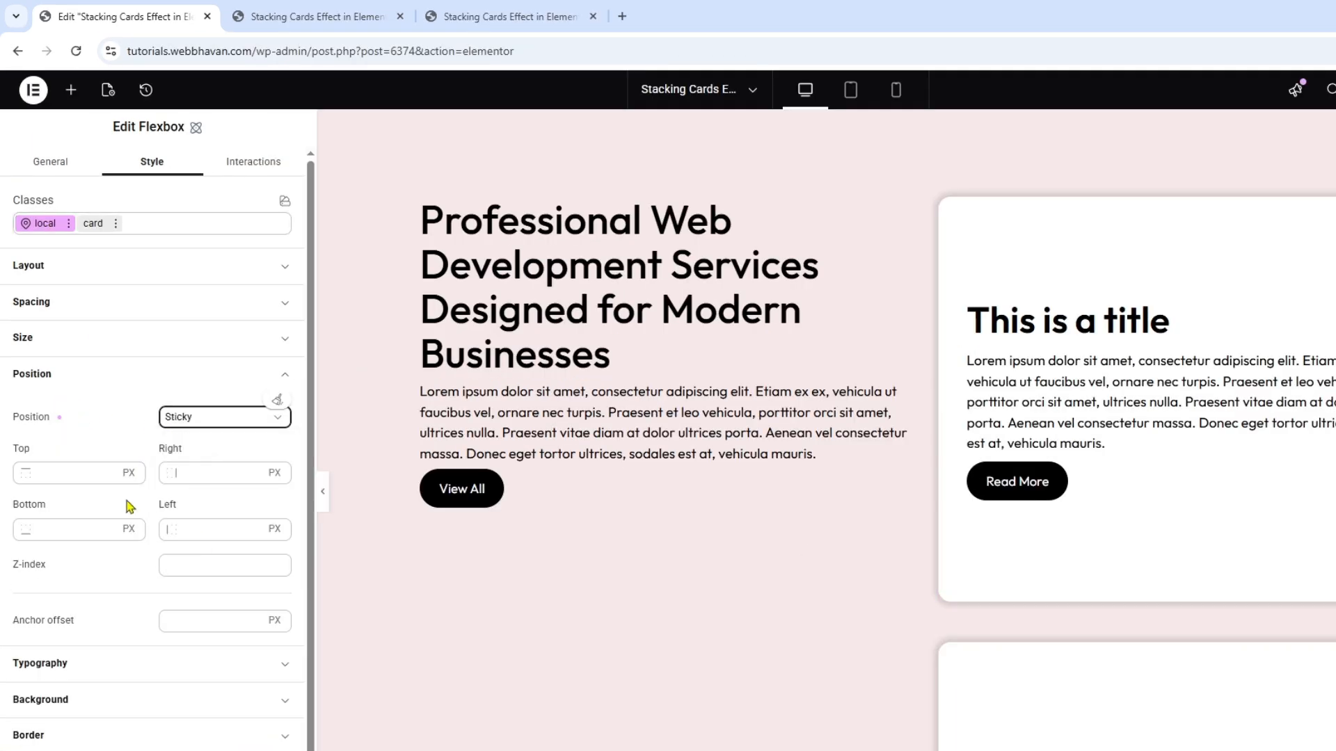
pyautogui.click(62, 473)
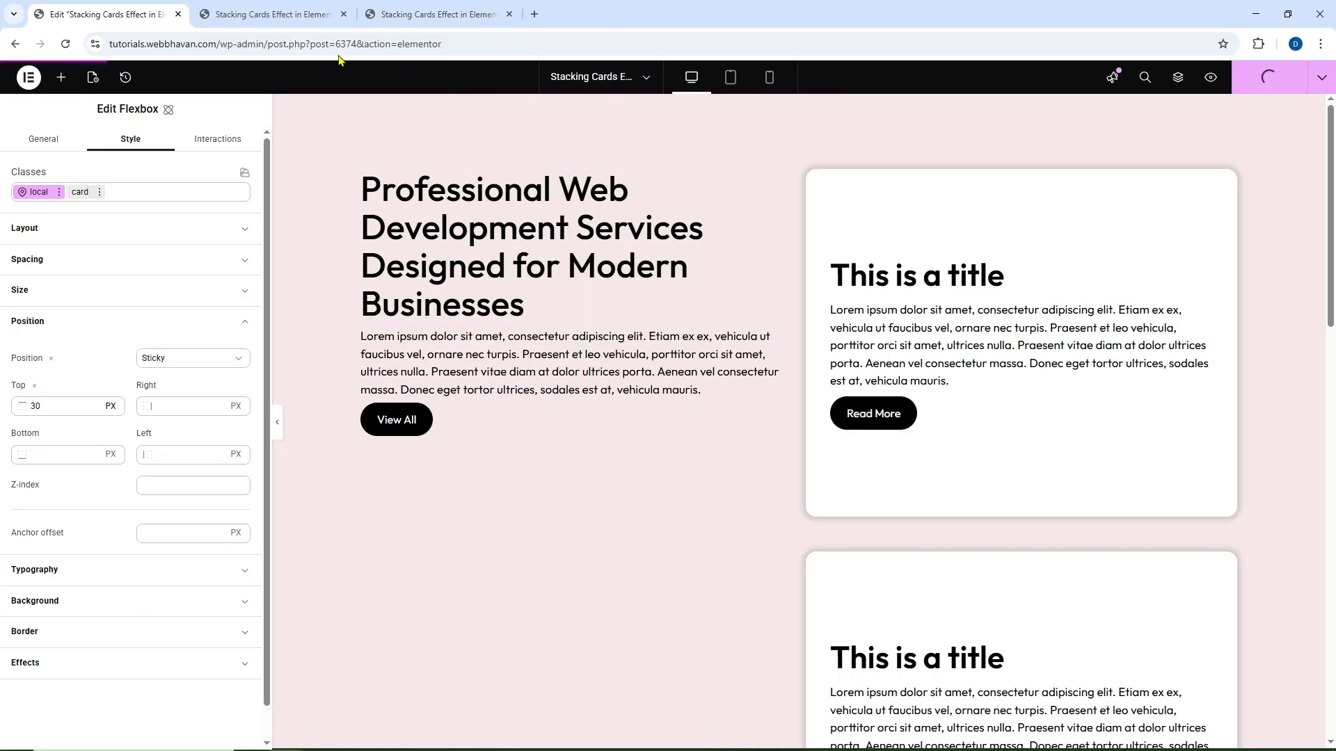
# Check in the page preview how the first card sticks while scrolling
pyautogui.click(245, 15)
pyautogui.scroll(-8, 317, 167)
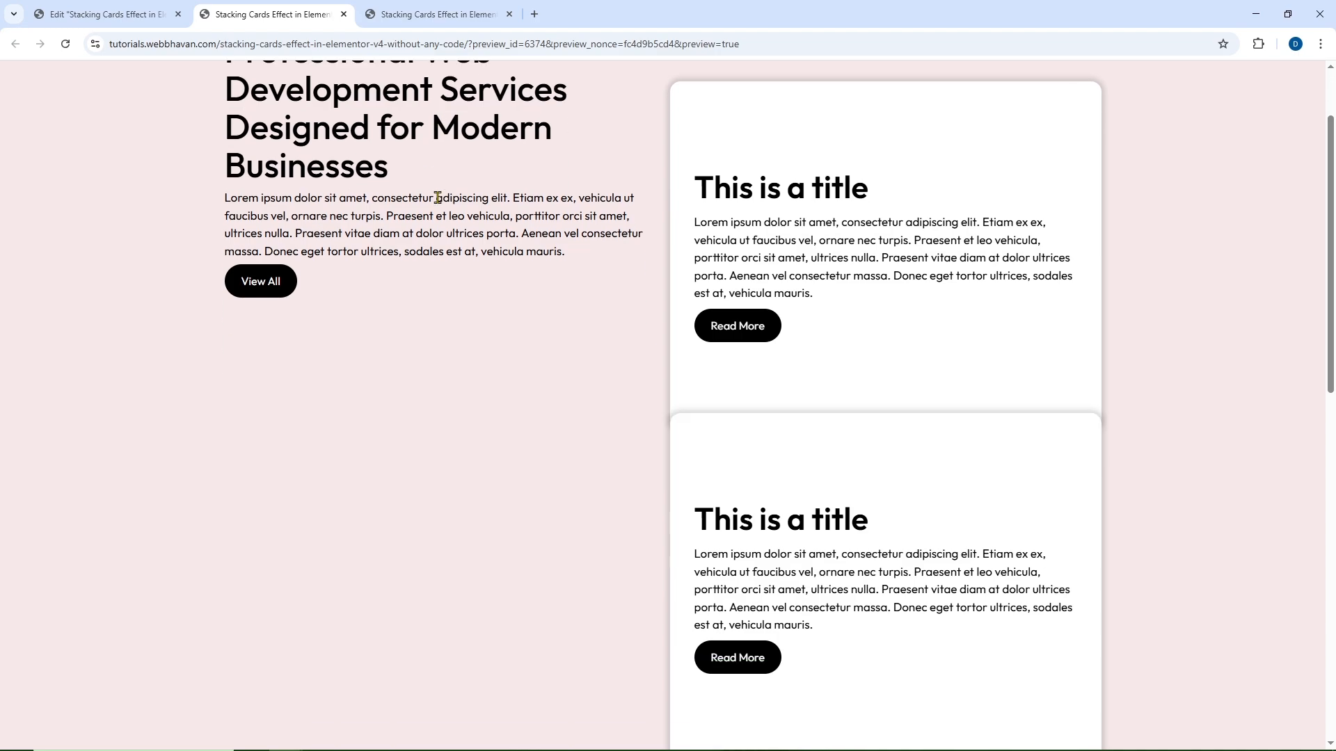
pyautogui.scroll(8, 438, 198)
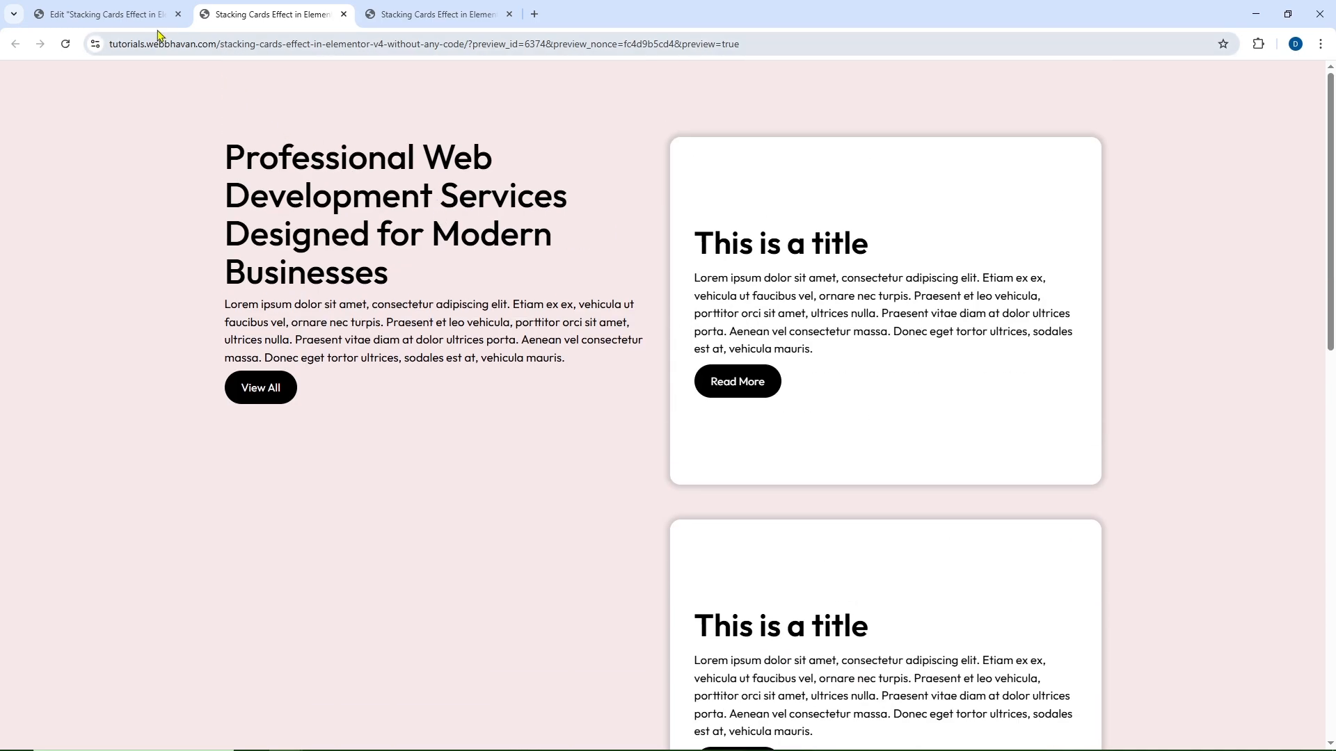
# Set the second card's local position to Sticky with a top offset of 50 px
pyautogui.click(108, 14)
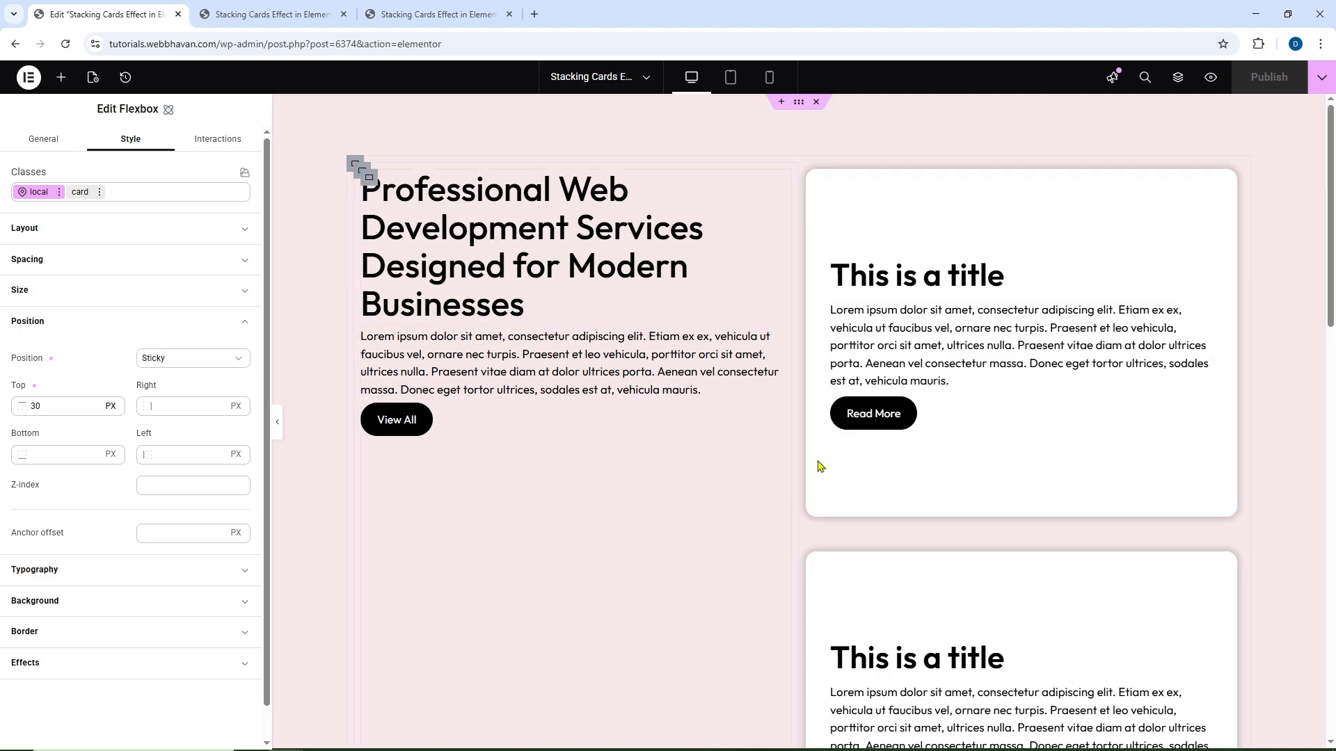
pyautogui.scroll(-4, 817, 462)
pyautogui.click(816, 284)
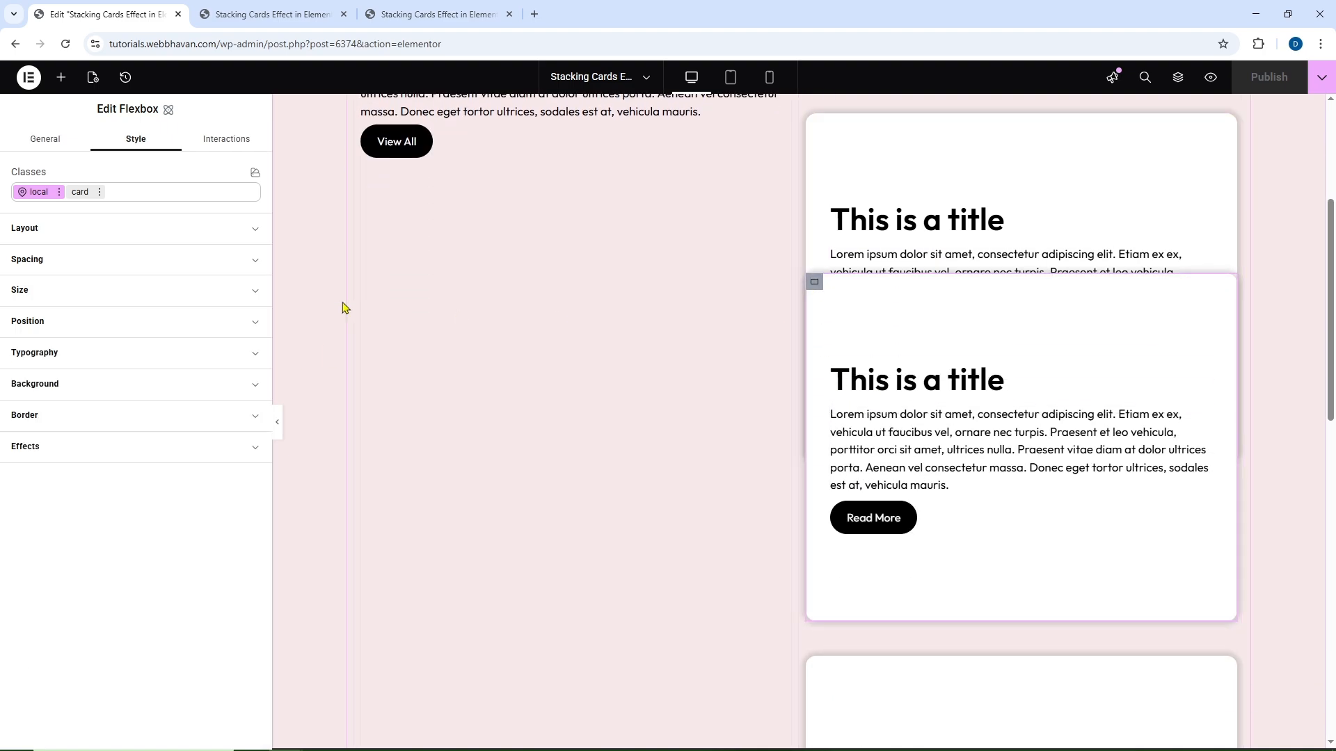
pyautogui.click(63, 326)
pyautogui.click(173, 359)
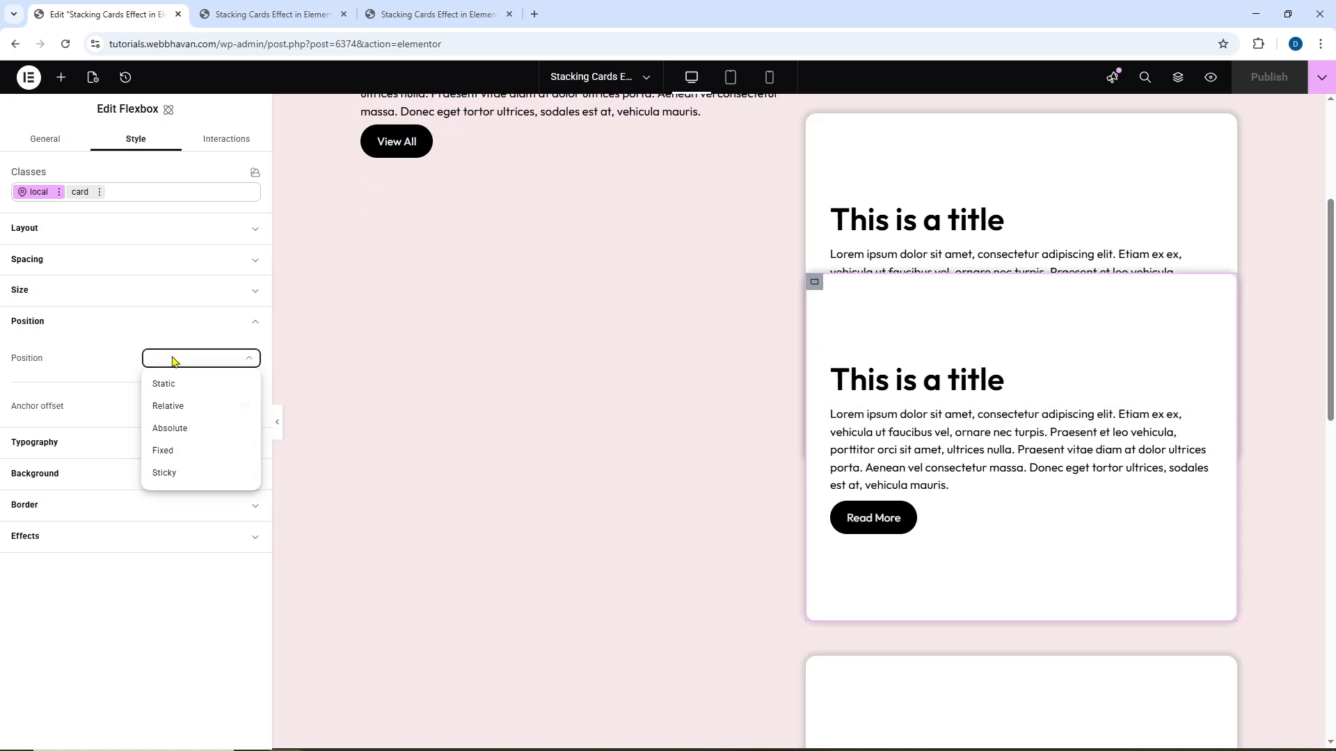
pyautogui.click(164, 472)
pyautogui.click(43, 409)
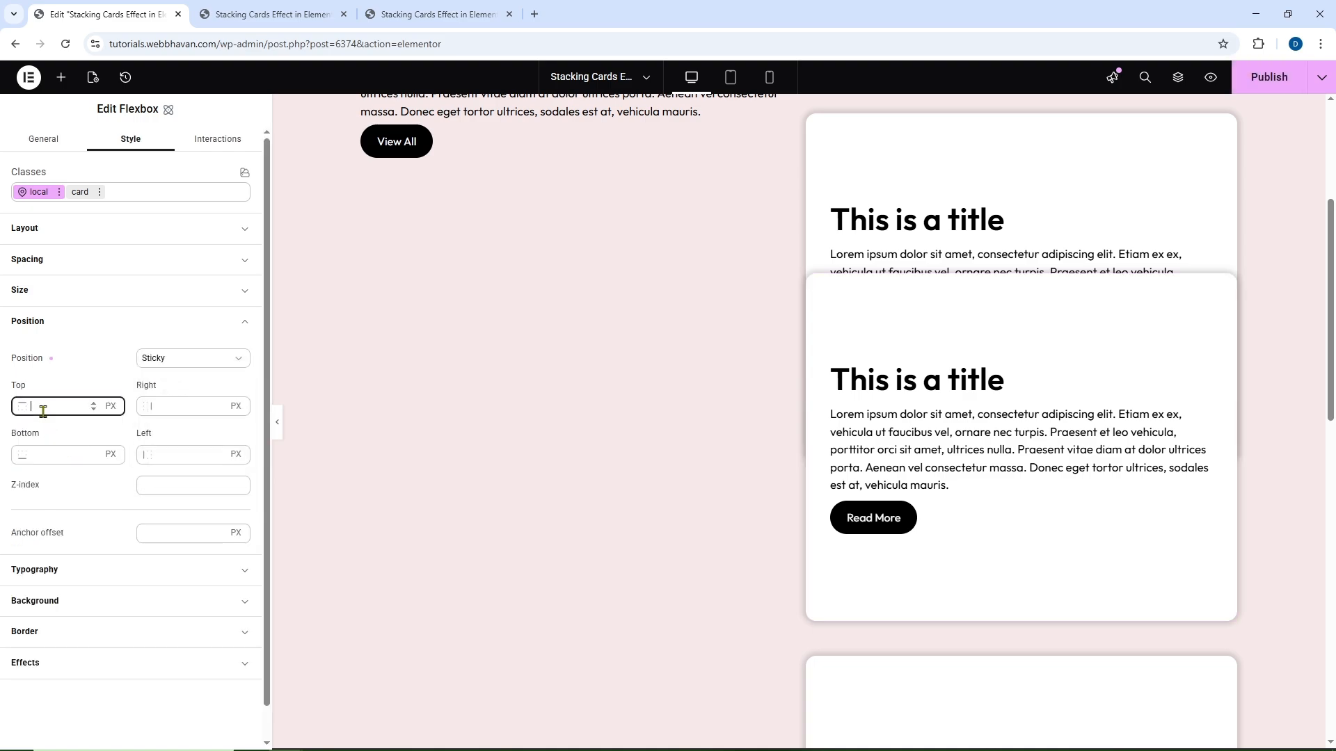
# Preview the page and examine how the second card stacks over the first while scrolling
pyautogui.click(1211, 78)
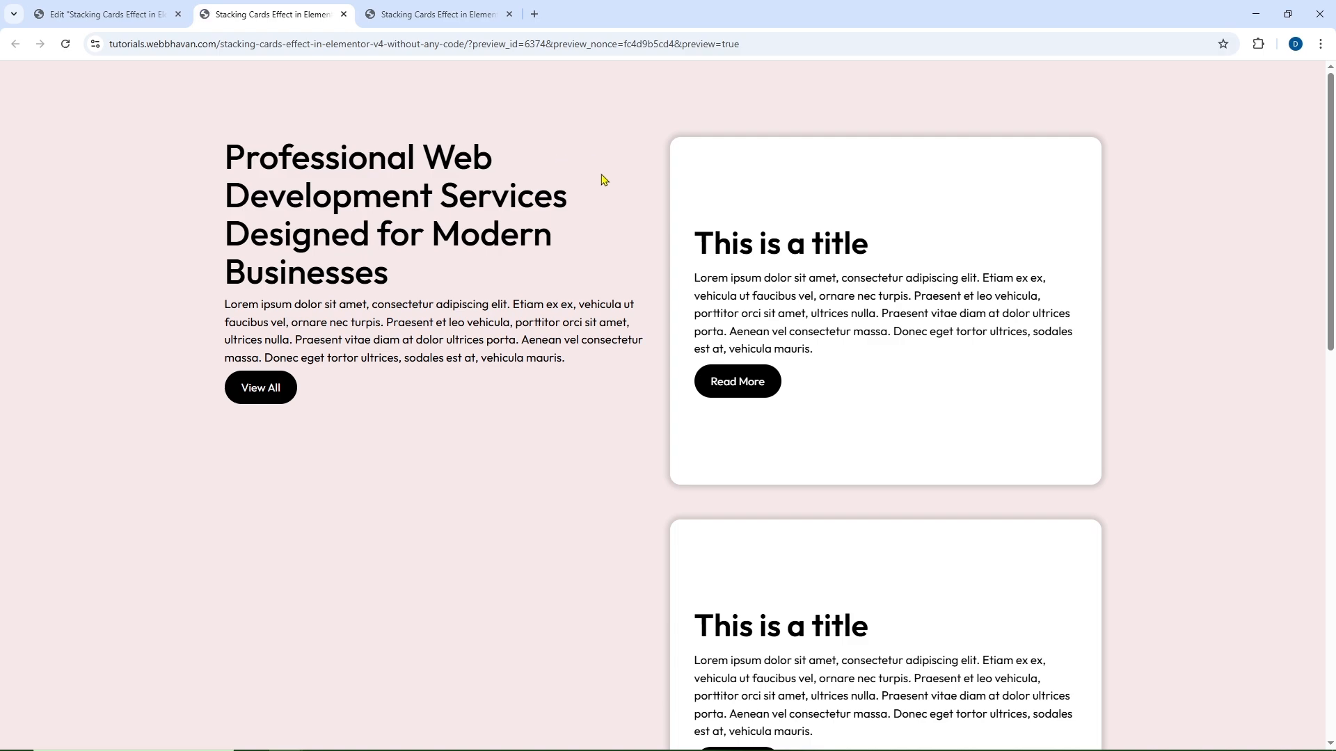
pyautogui.scroll(-5, 602, 179)
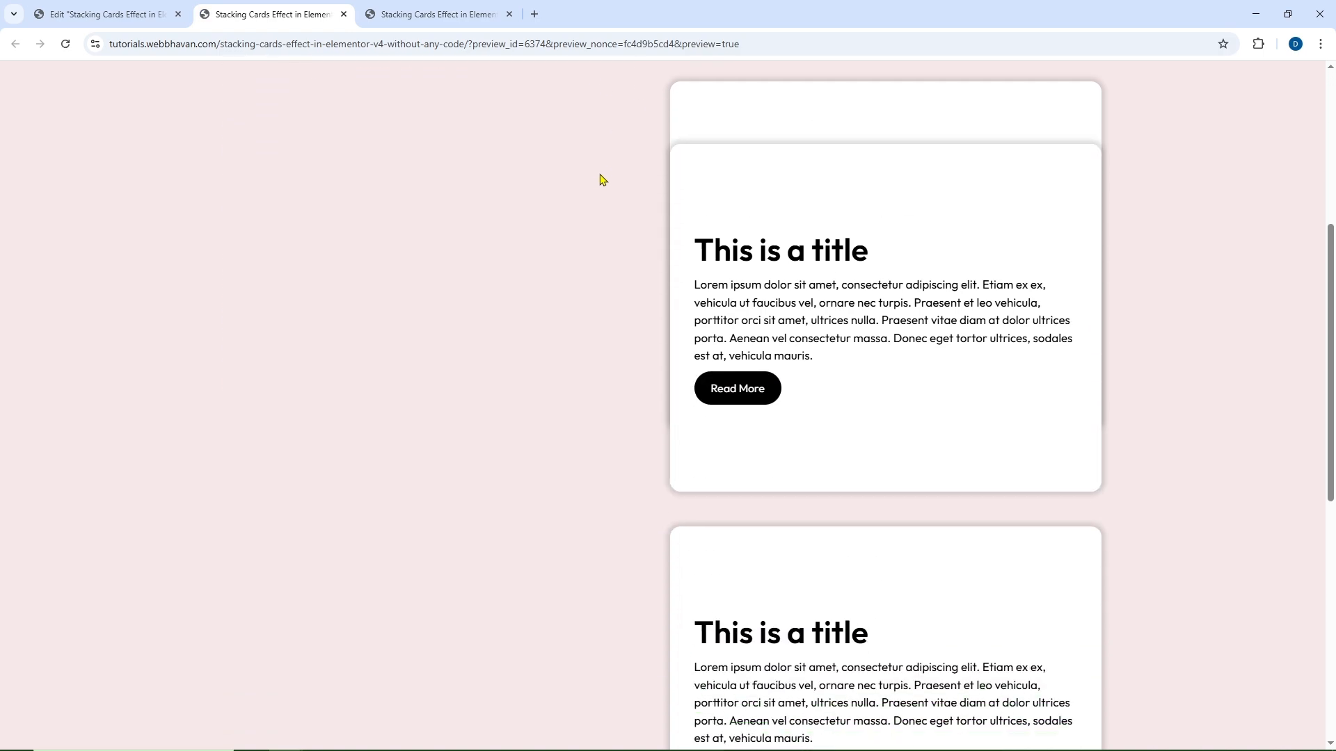
pyautogui.scroll(1, 602, 179)
pyautogui.scroll(-5, 603, 180)
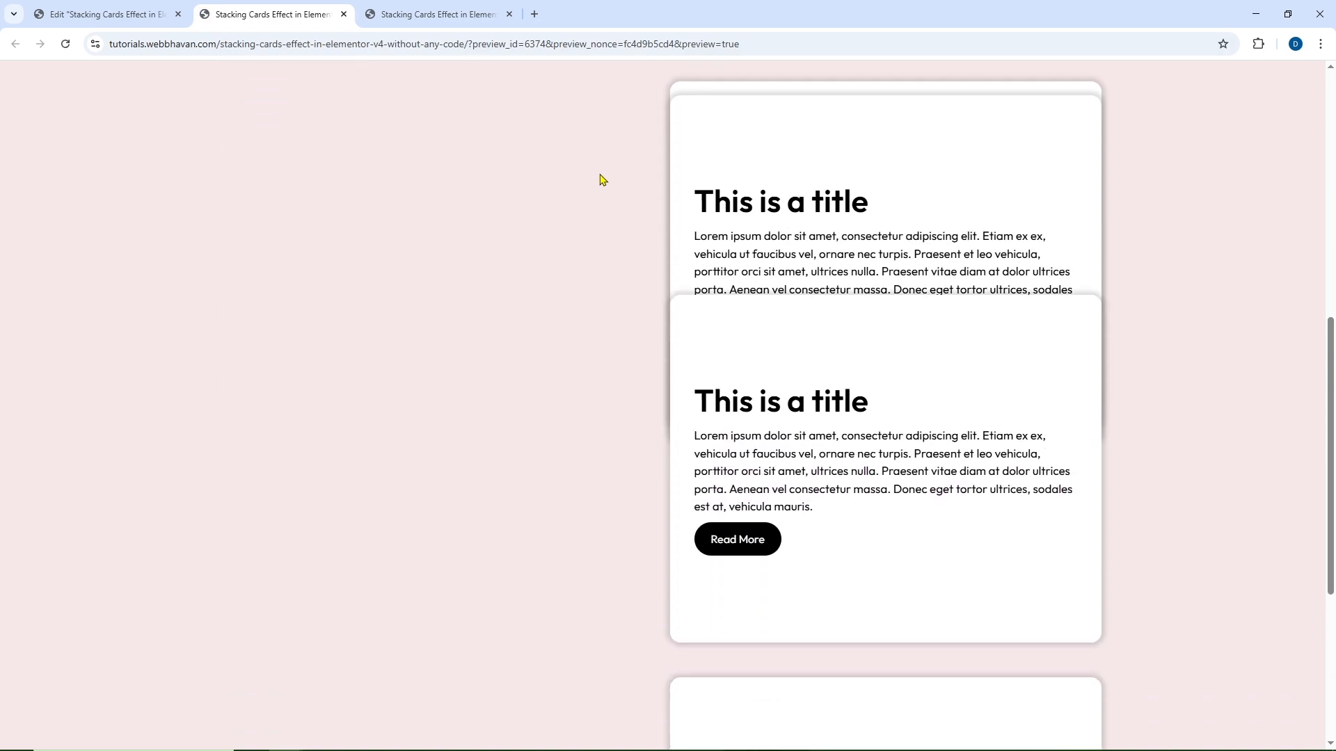
pyautogui.scroll(-4, 603, 180)
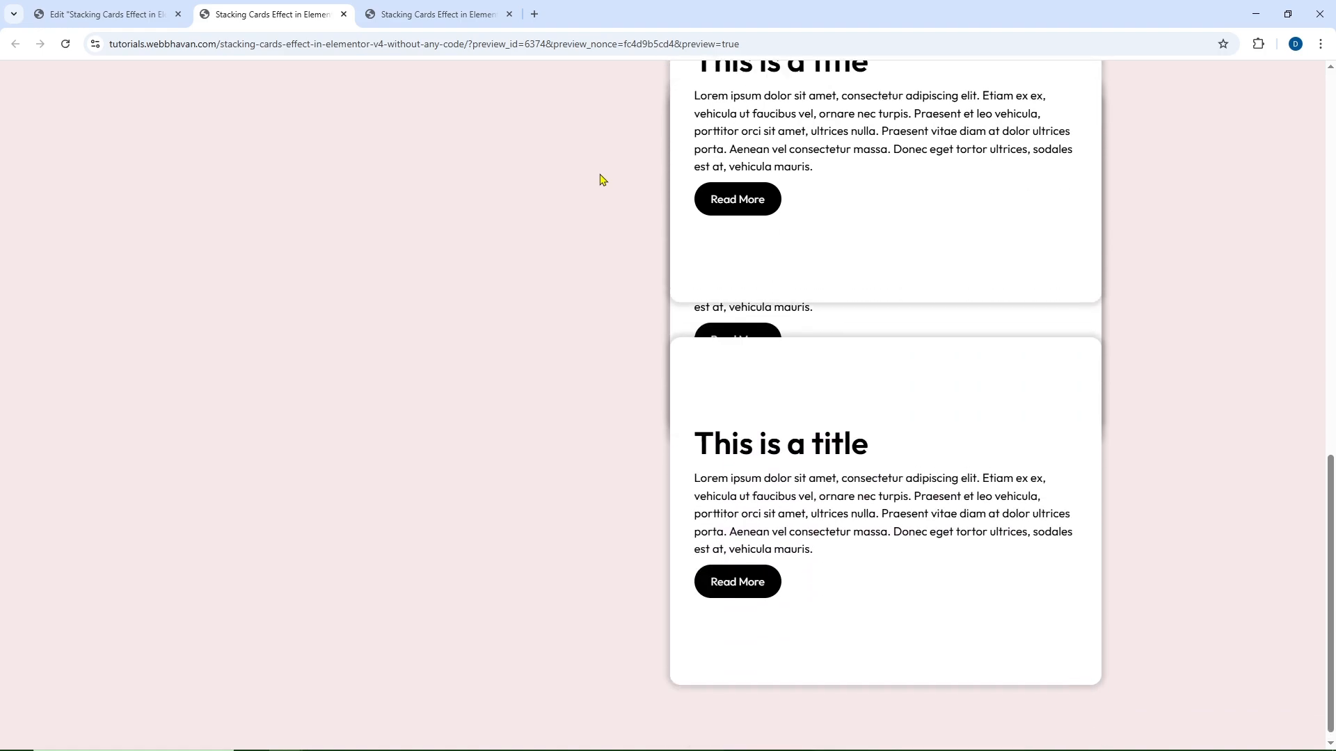
# Set the third card's local position to Sticky with a top offset of 70 px
pyautogui.click(156, 19)
pyautogui.scroll(1, 936, 324)
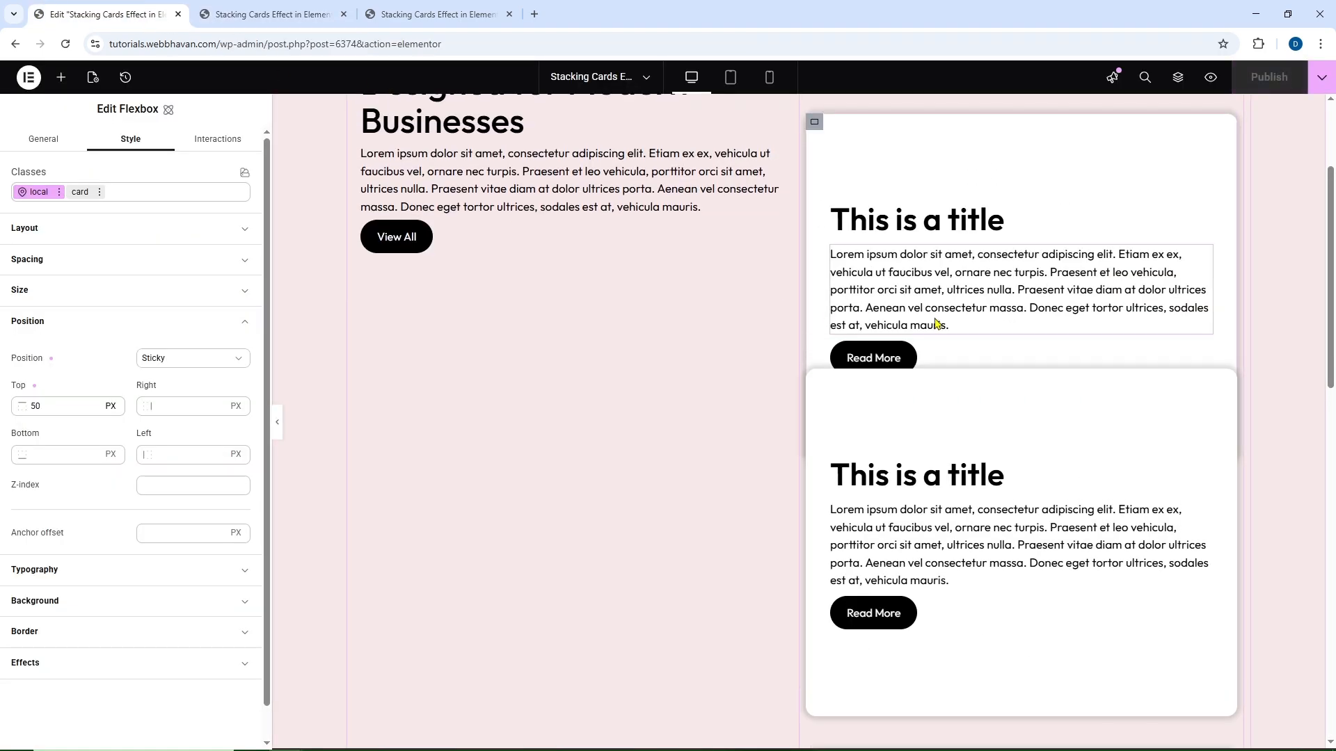
pyautogui.scroll(-3, 935, 324)
pyautogui.scroll(1, 936, 324)
pyautogui.scroll(-2, 936, 324)
pyautogui.scroll(1, 936, 324)
pyautogui.scroll(-2, 936, 324)
pyautogui.scroll(-3, 936, 323)
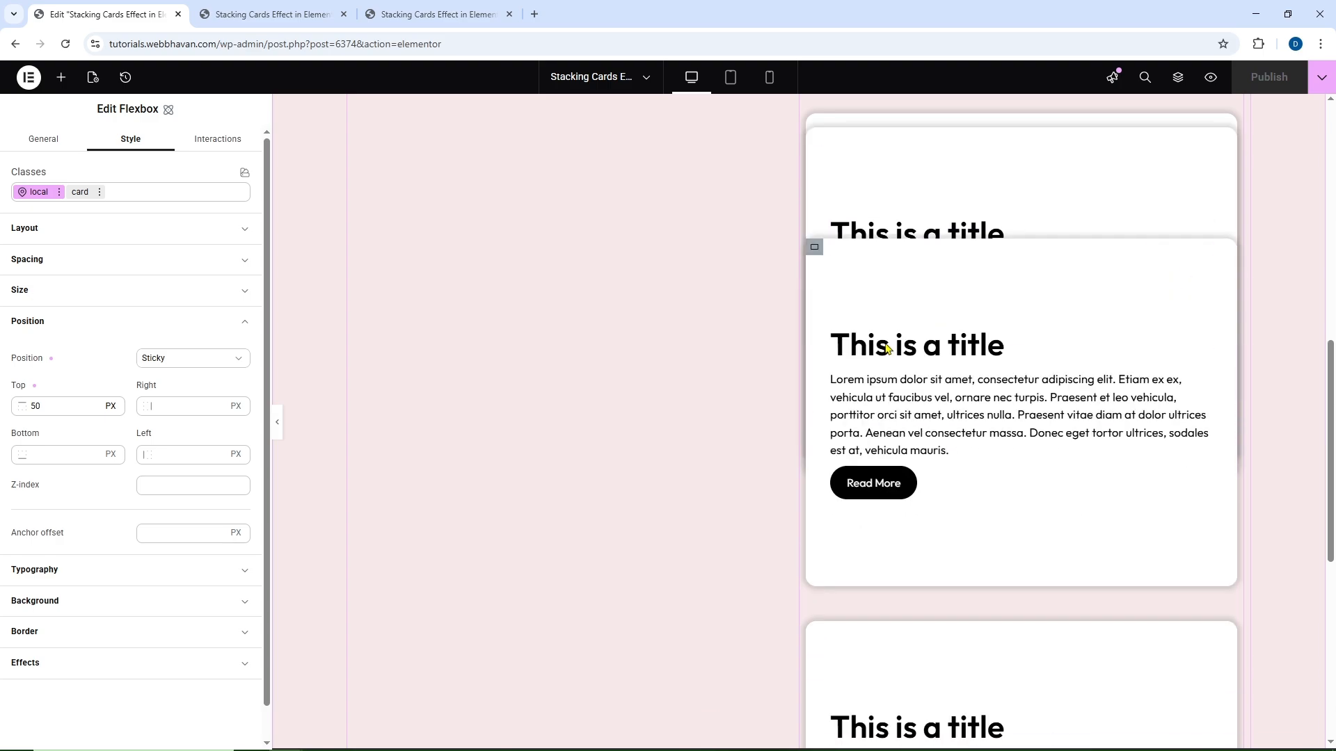
pyautogui.click(179, 321)
pyautogui.click(32, 322)
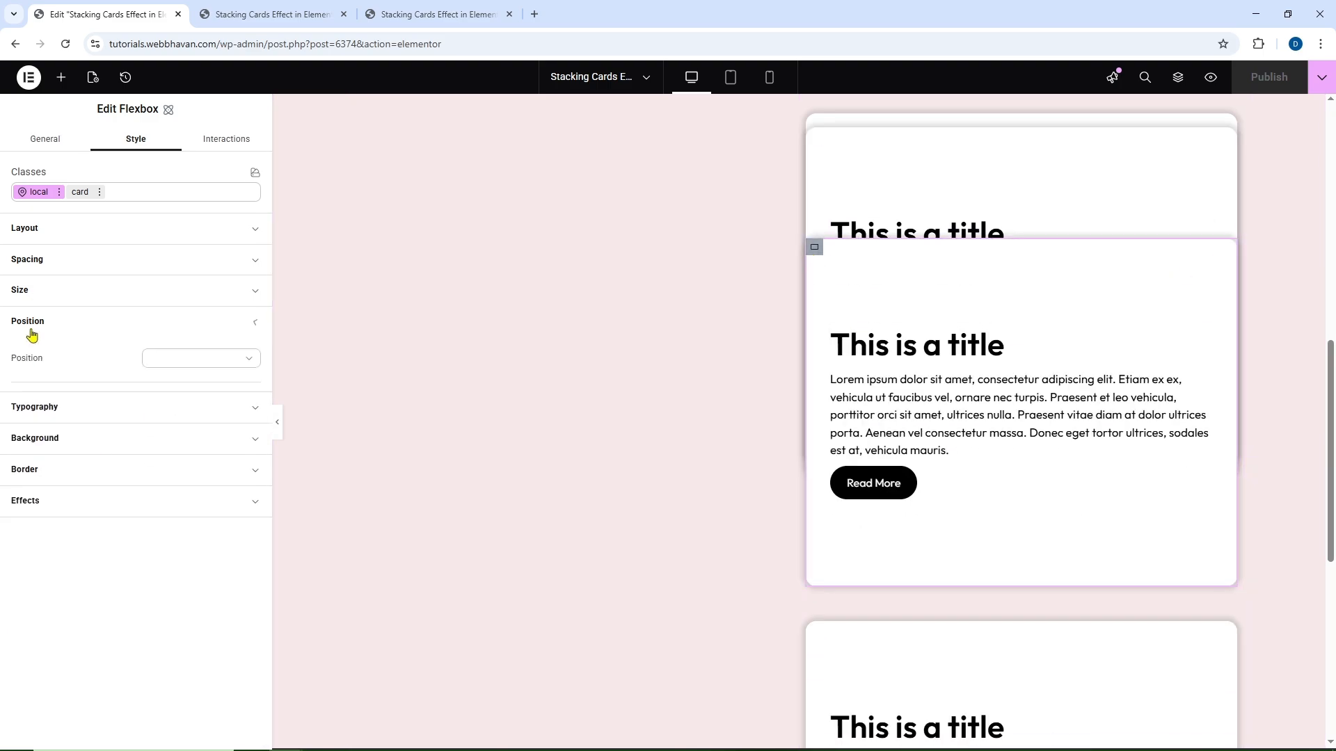
pyautogui.click(171, 359)
pyautogui.press('Return')
pyautogui.click(42, 408)
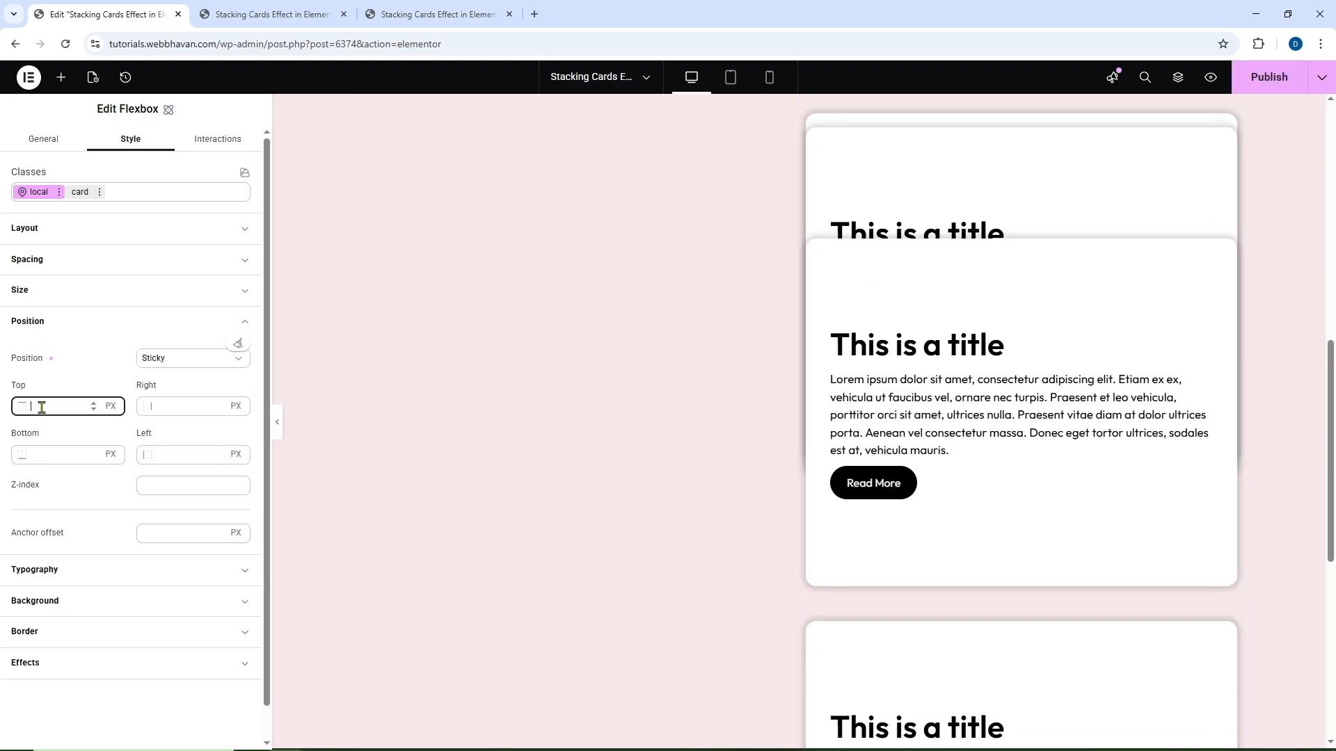
# Set the fourth card's local position to Sticky with a top offset of 90 px and publish the page
pyautogui.scroll(-3, 904, 453)
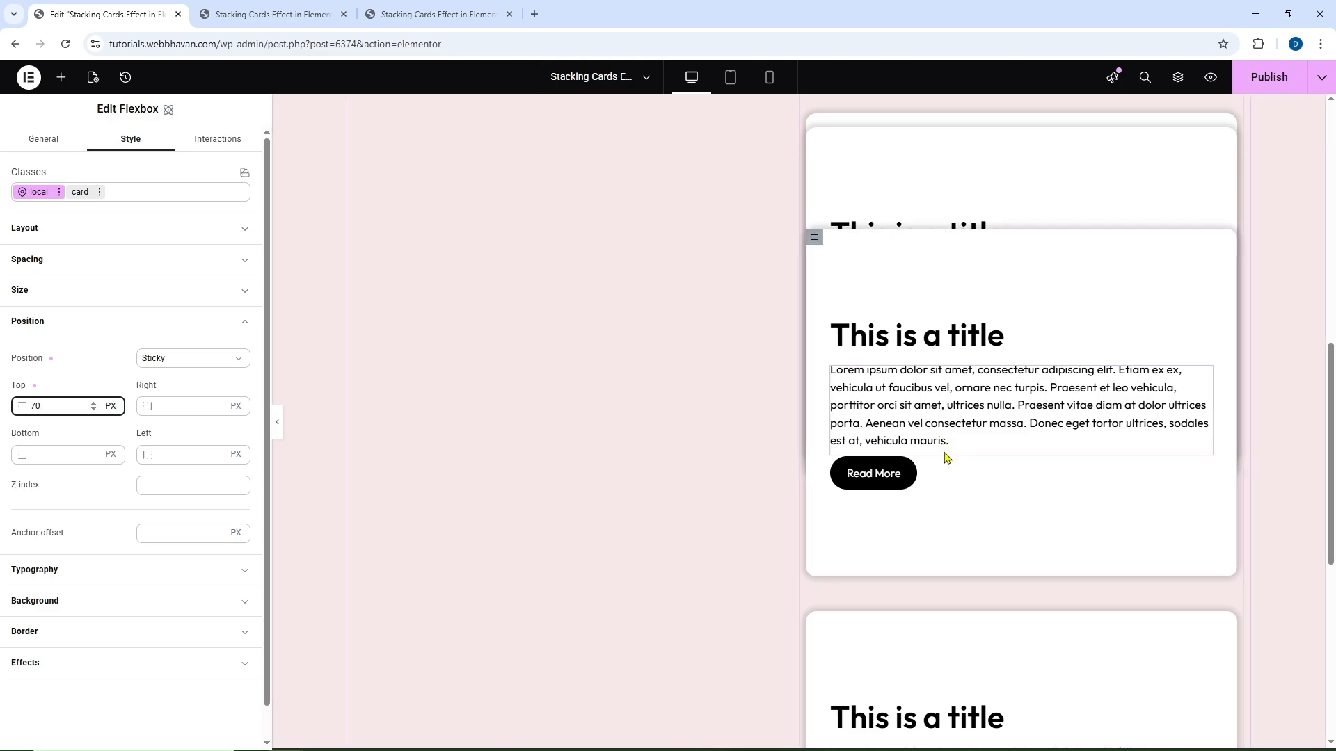
pyautogui.click(144, 312)
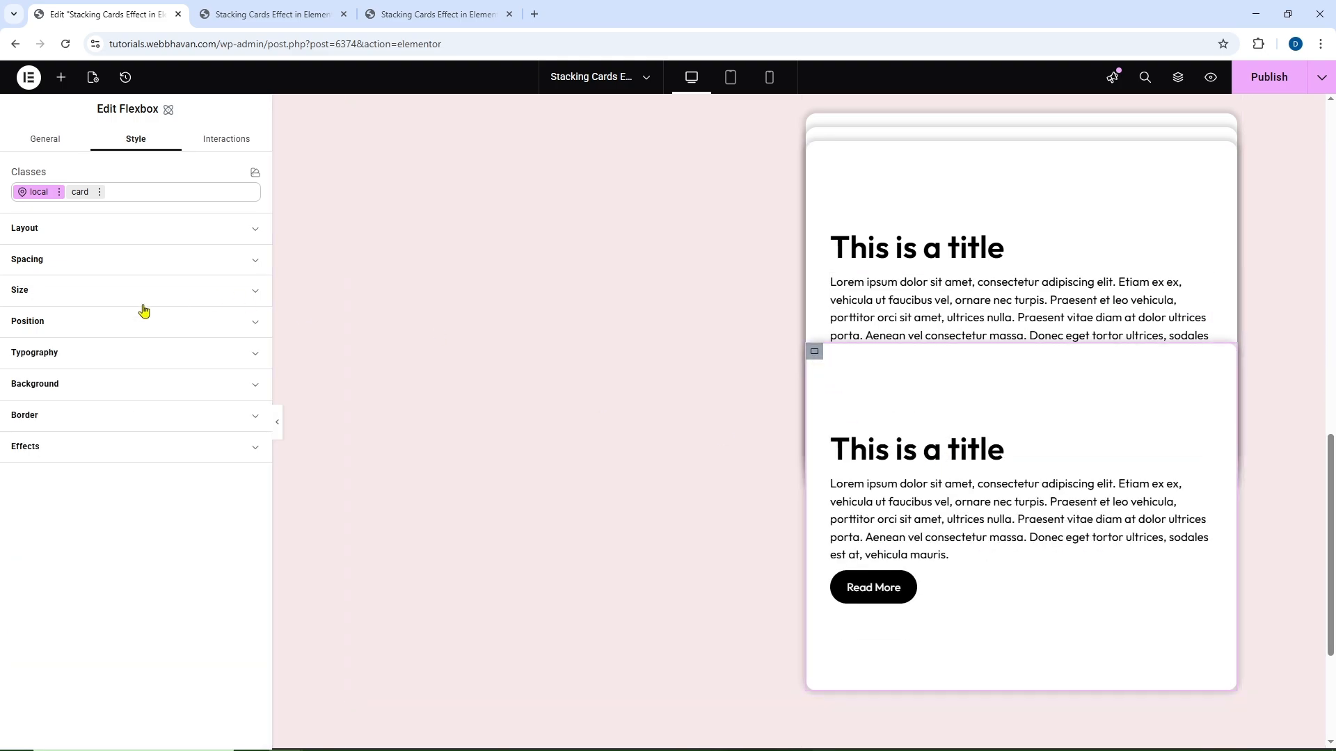
pyautogui.click(62, 328)
pyautogui.click(172, 359)
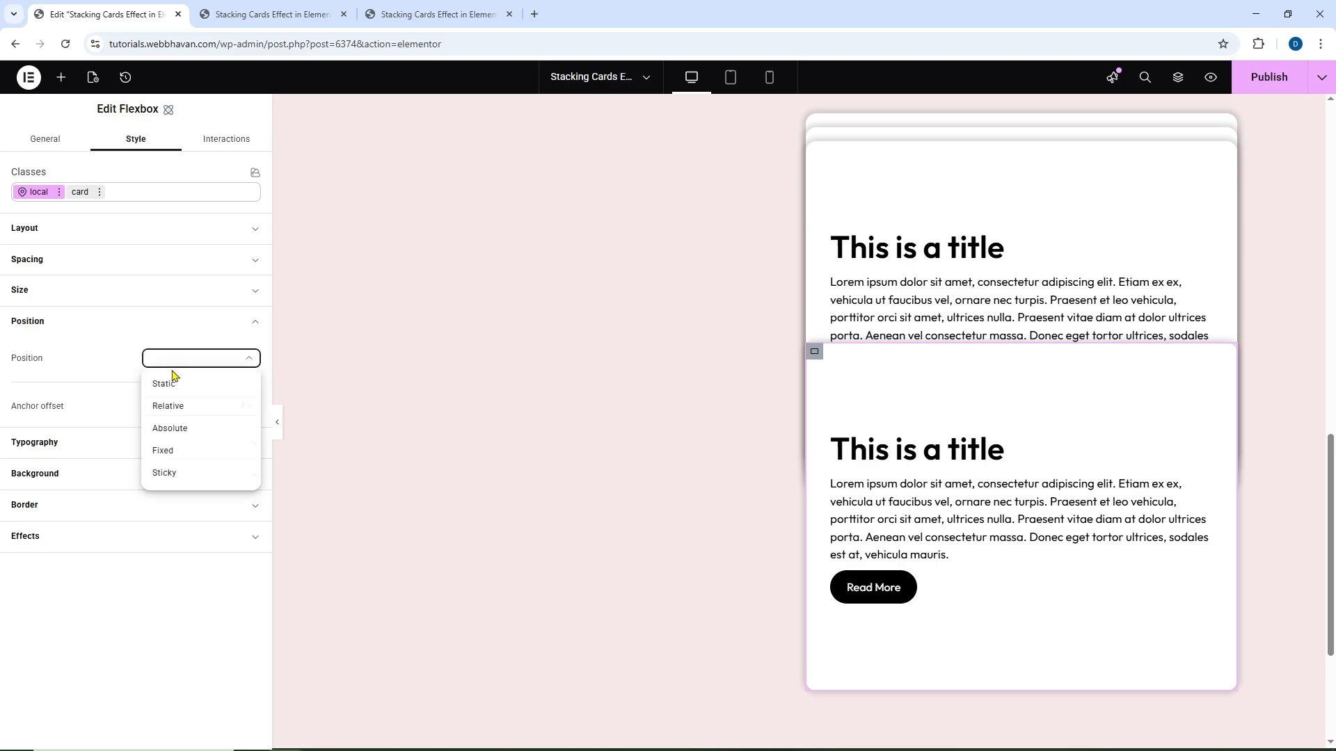
pyautogui.click(165, 474)
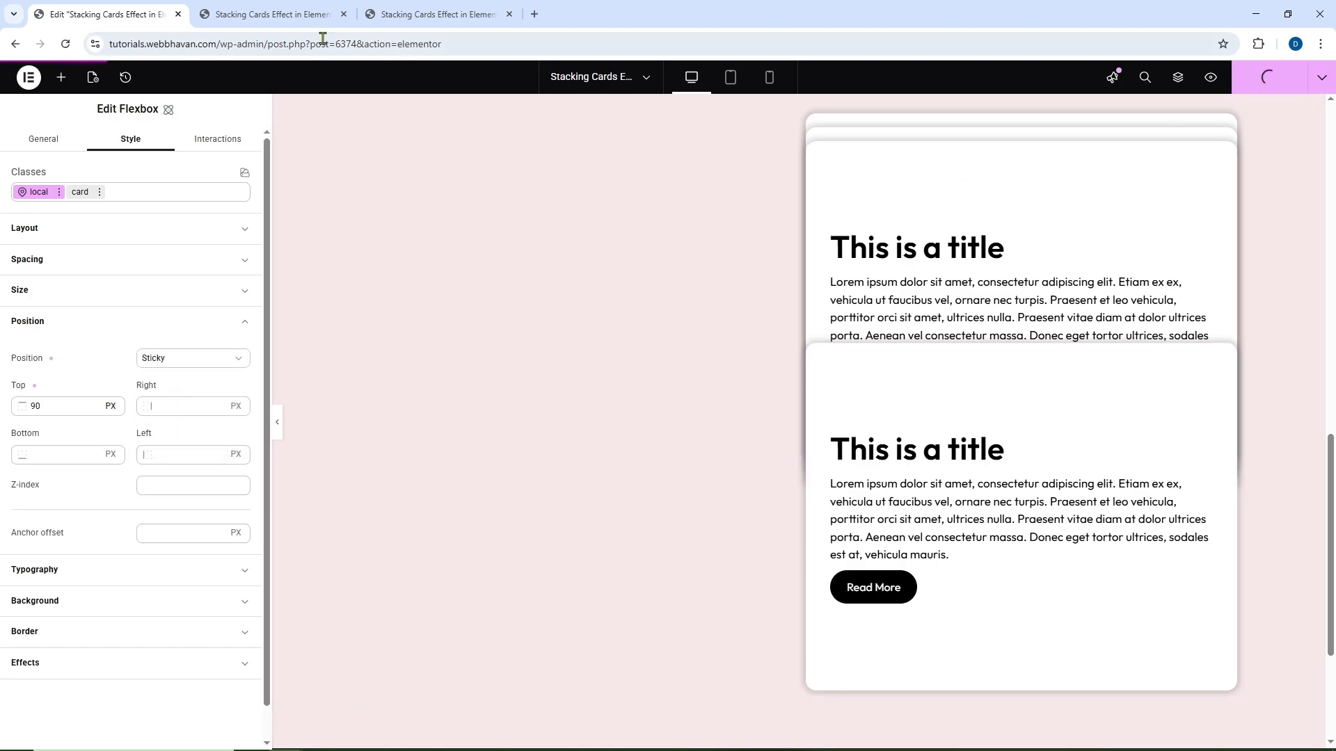
# Check in the page preview how all four sticky cards stack while scrolling
pyautogui.click(285, 16)
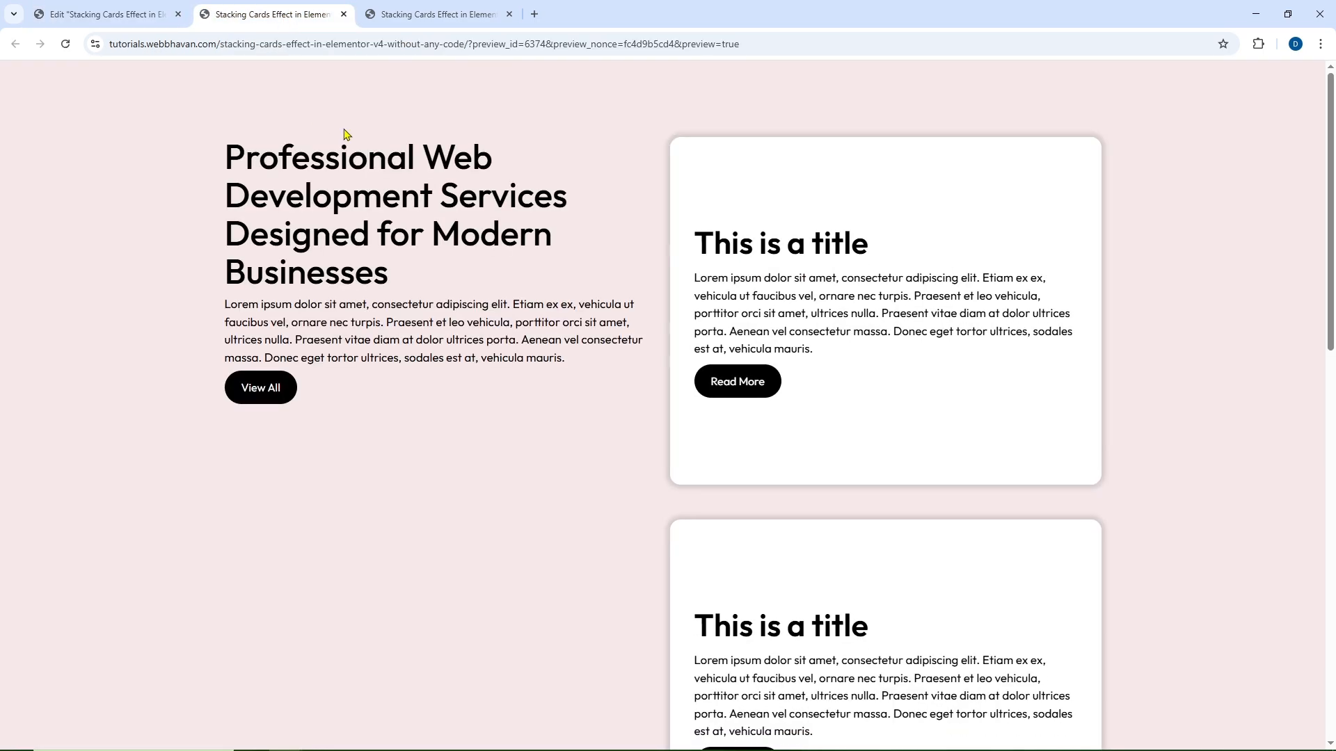
pyautogui.scroll(-2, 344, 134)
pyautogui.scroll(-10, 345, 134)
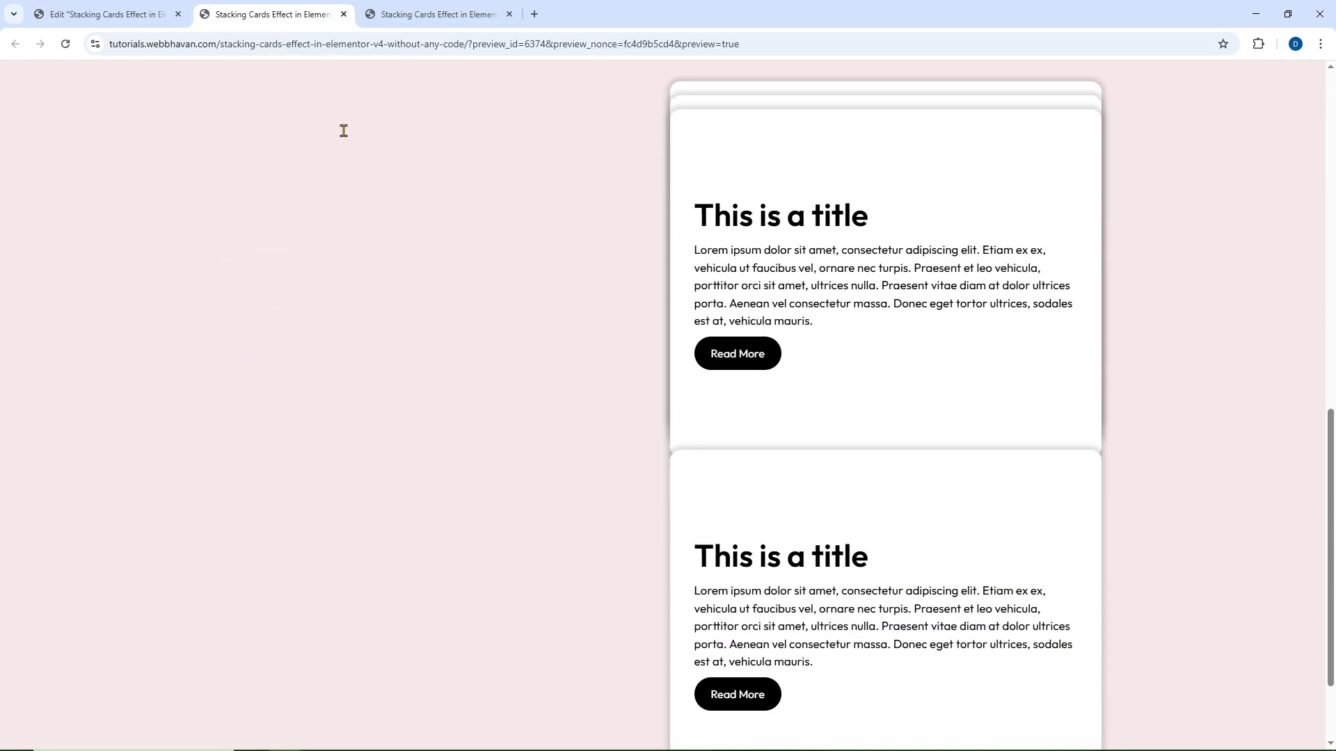
pyautogui.scroll(2, 788, 327)
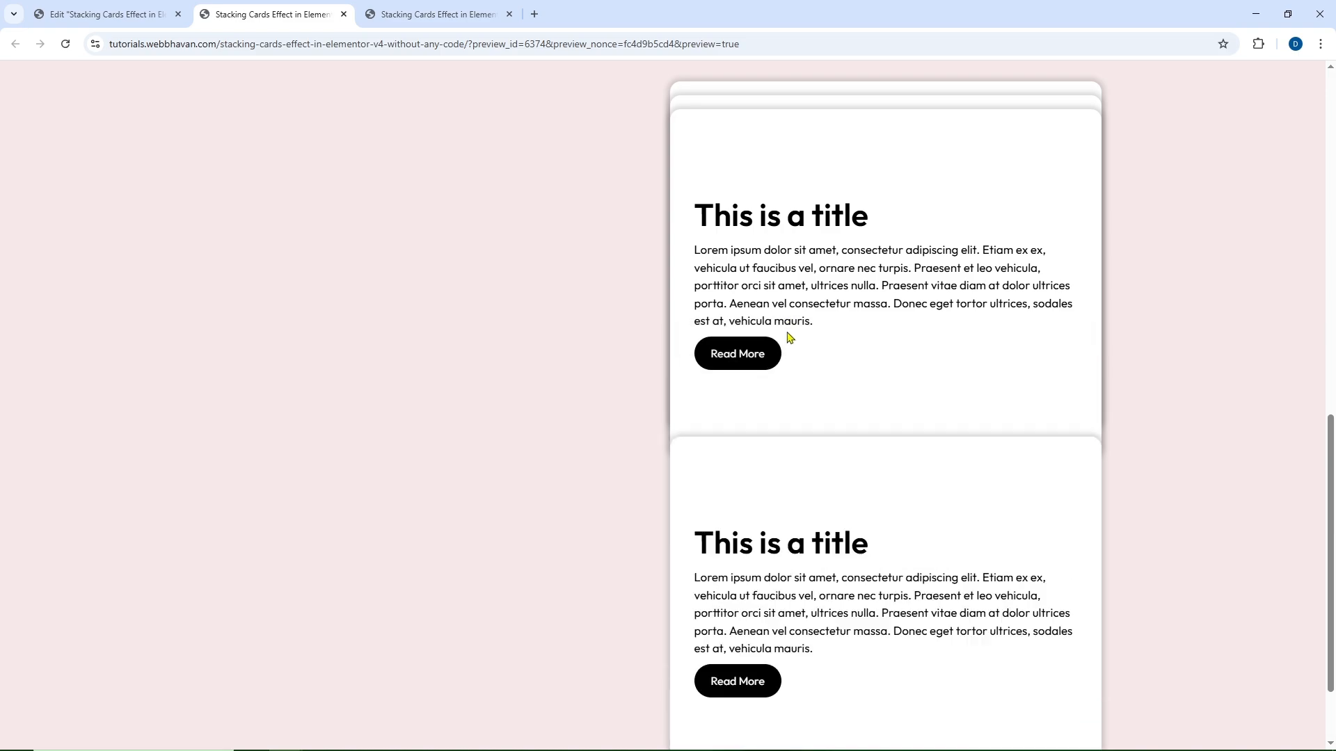
pyautogui.scroll(-2, 790, 337)
# Add a single-column container below the cards section, set its minimum height to 100 vh, and publish the page
pyautogui.click(114, 25)
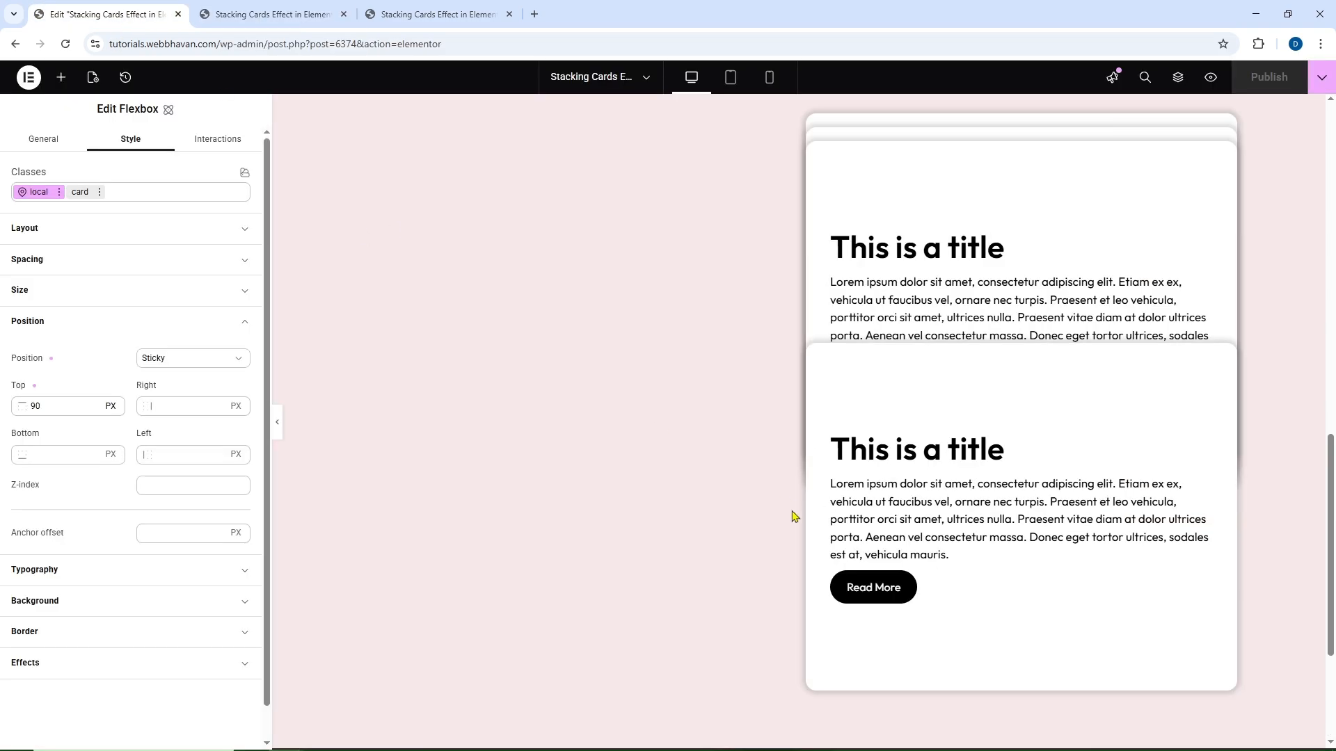
pyautogui.scroll(-3, 791, 516)
pyautogui.click(763, 631)
pyautogui.click(739, 651)
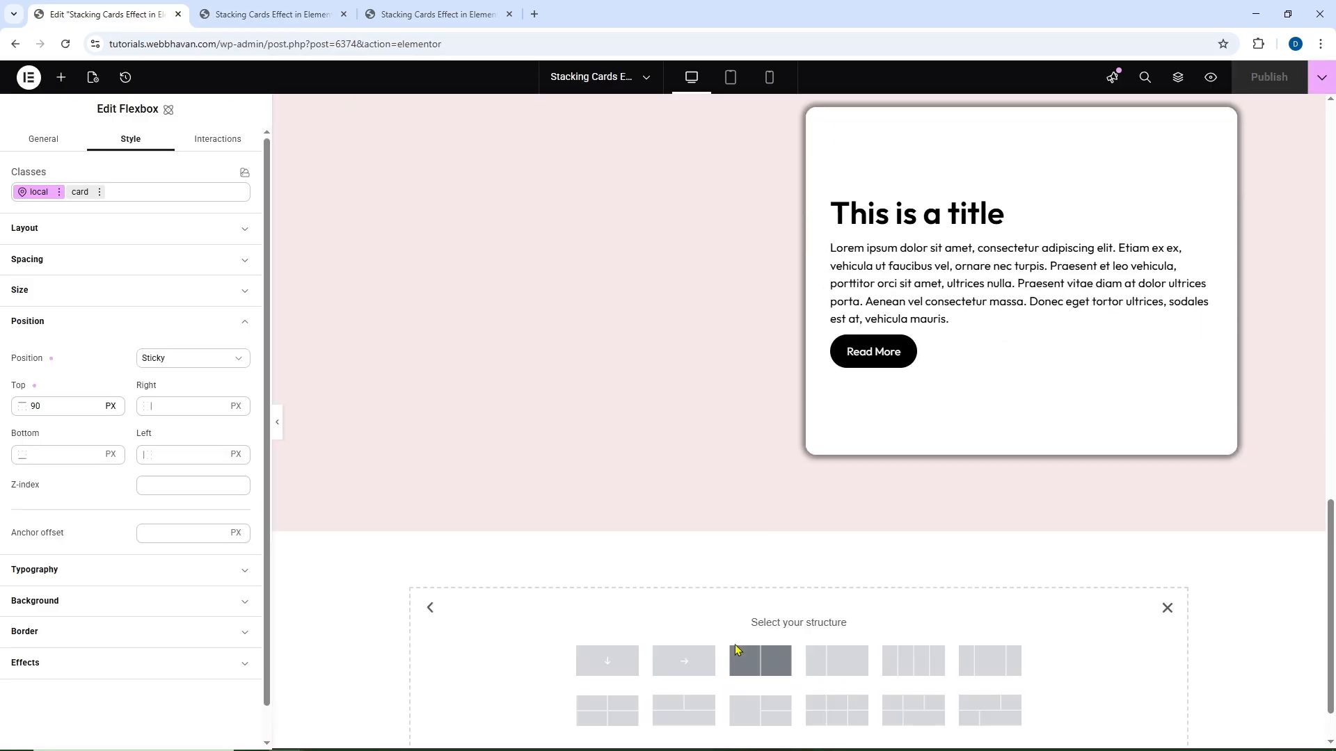
pyautogui.click(609, 662)
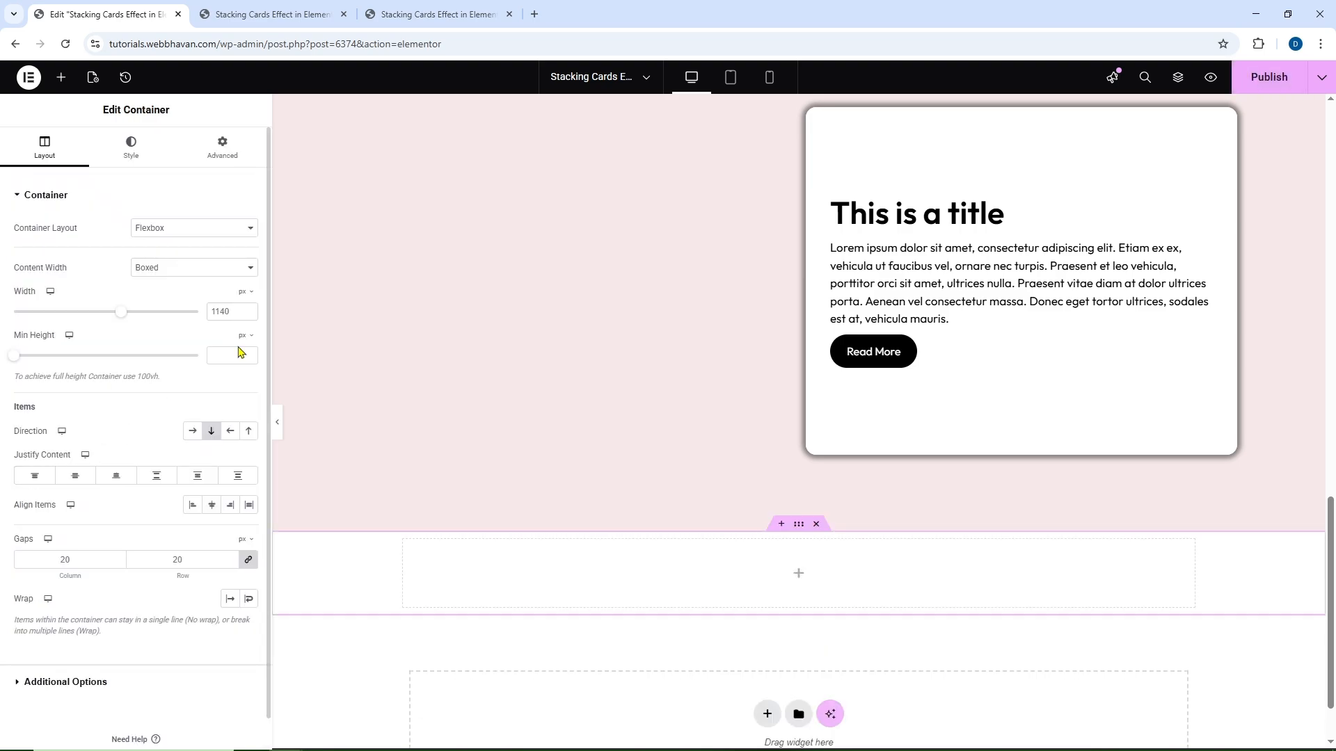
pyautogui.click(242, 399)
pyautogui.write('10')
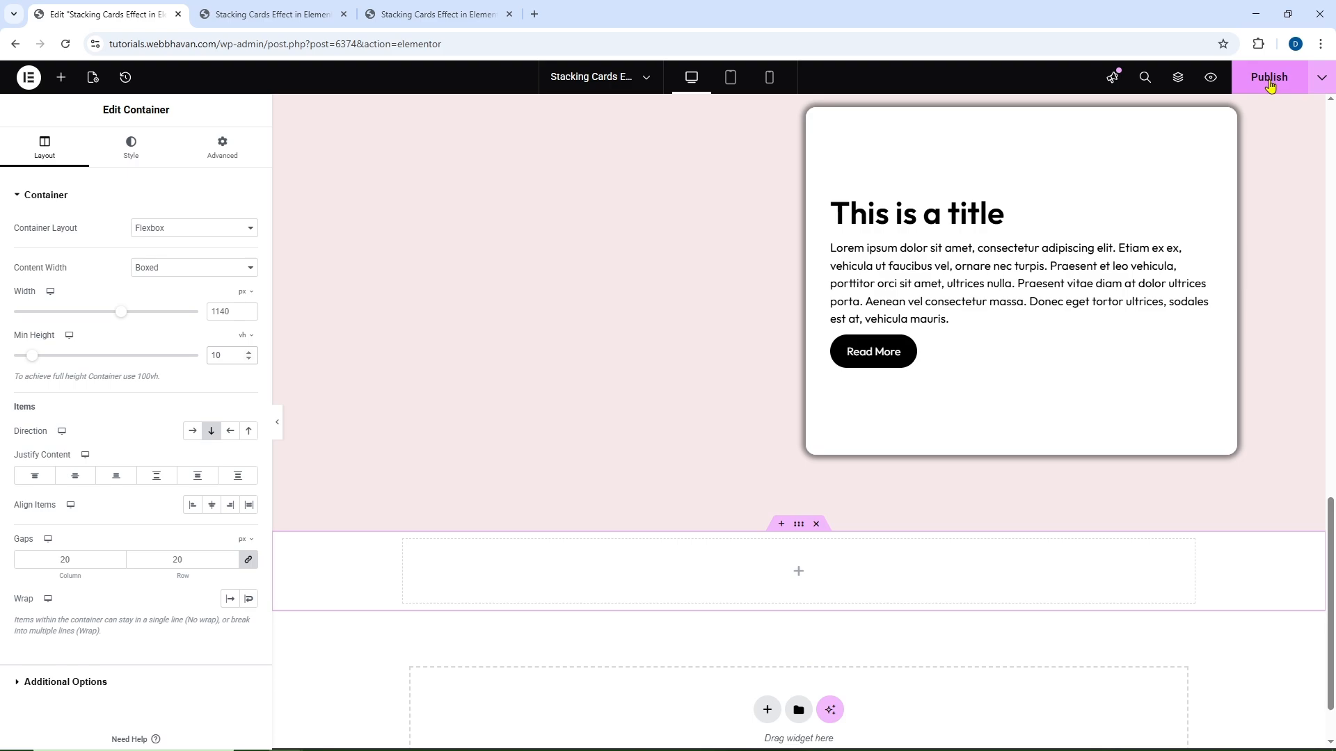
pyautogui.write('0')
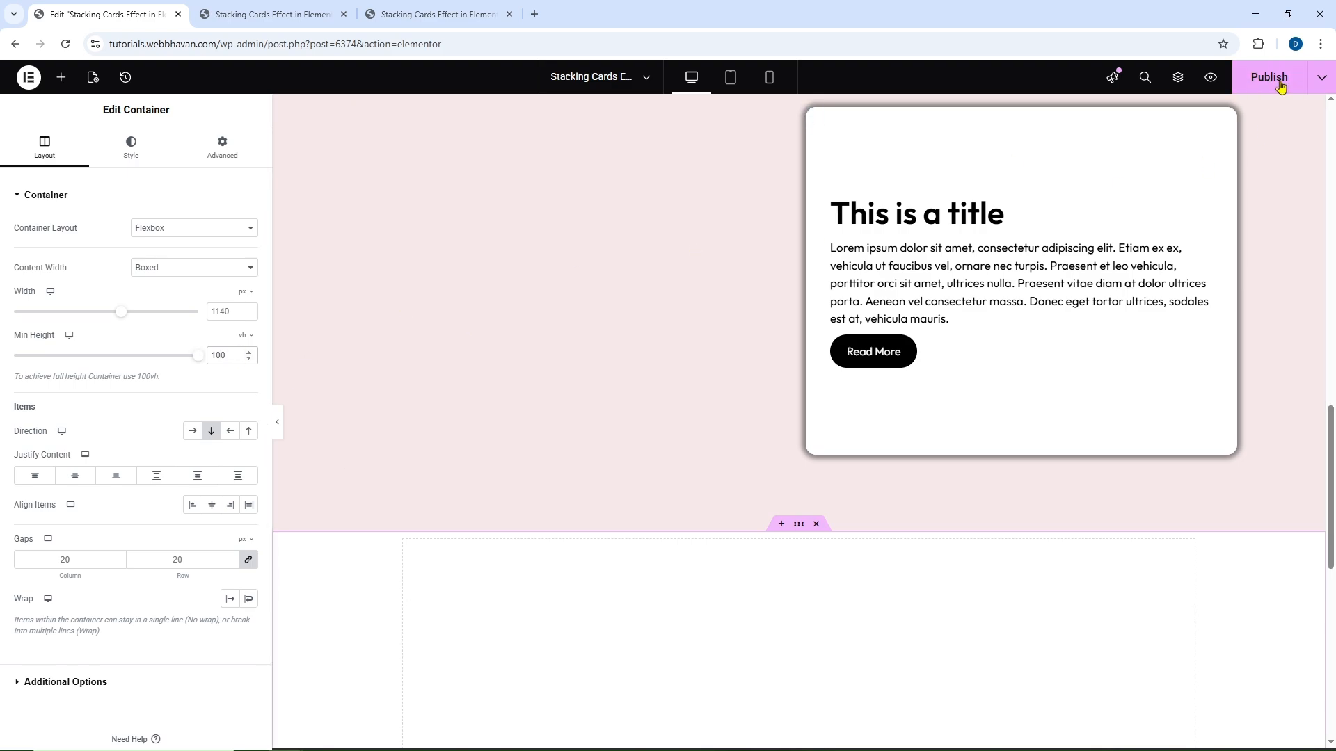
# Examine the card stacking in the page preview down into the new empty container and back up
pyautogui.click(299, 23)
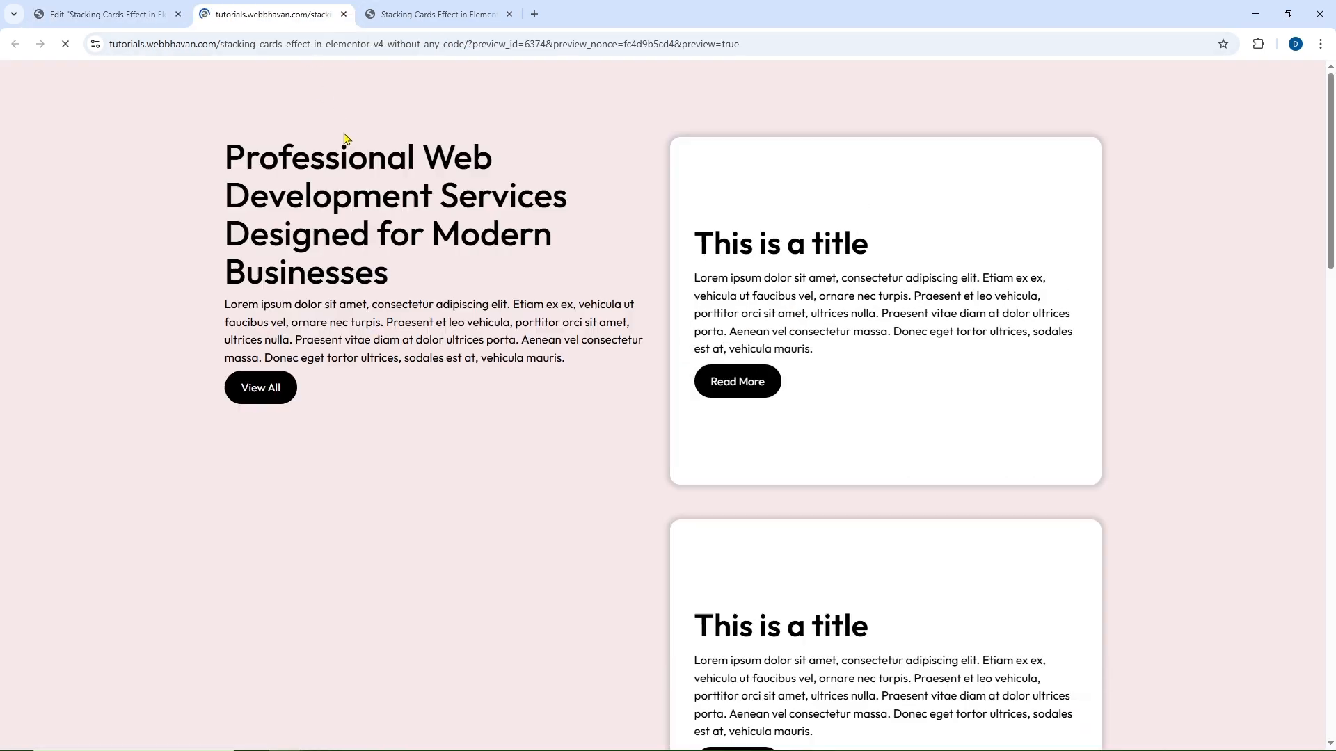
pyautogui.scroll(-12, 350, 135)
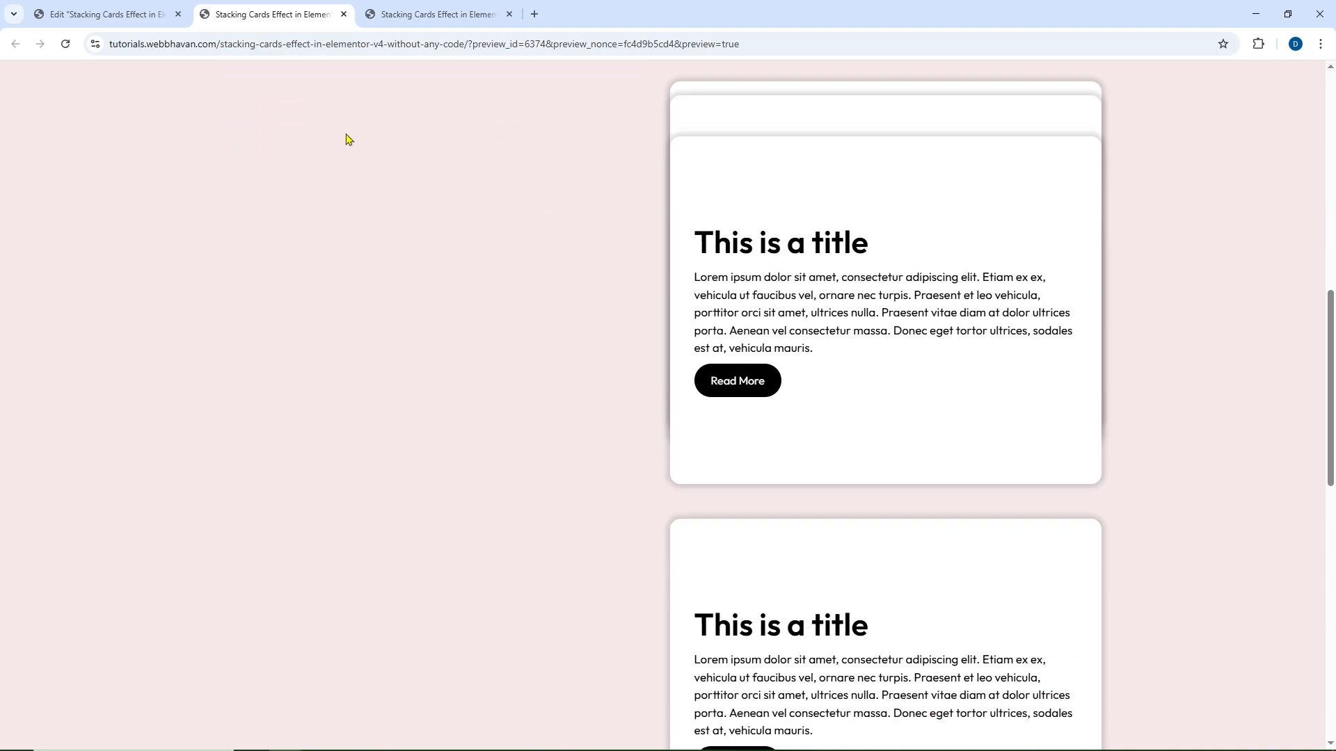
pyautogui.scroll(-5, 347, 137)
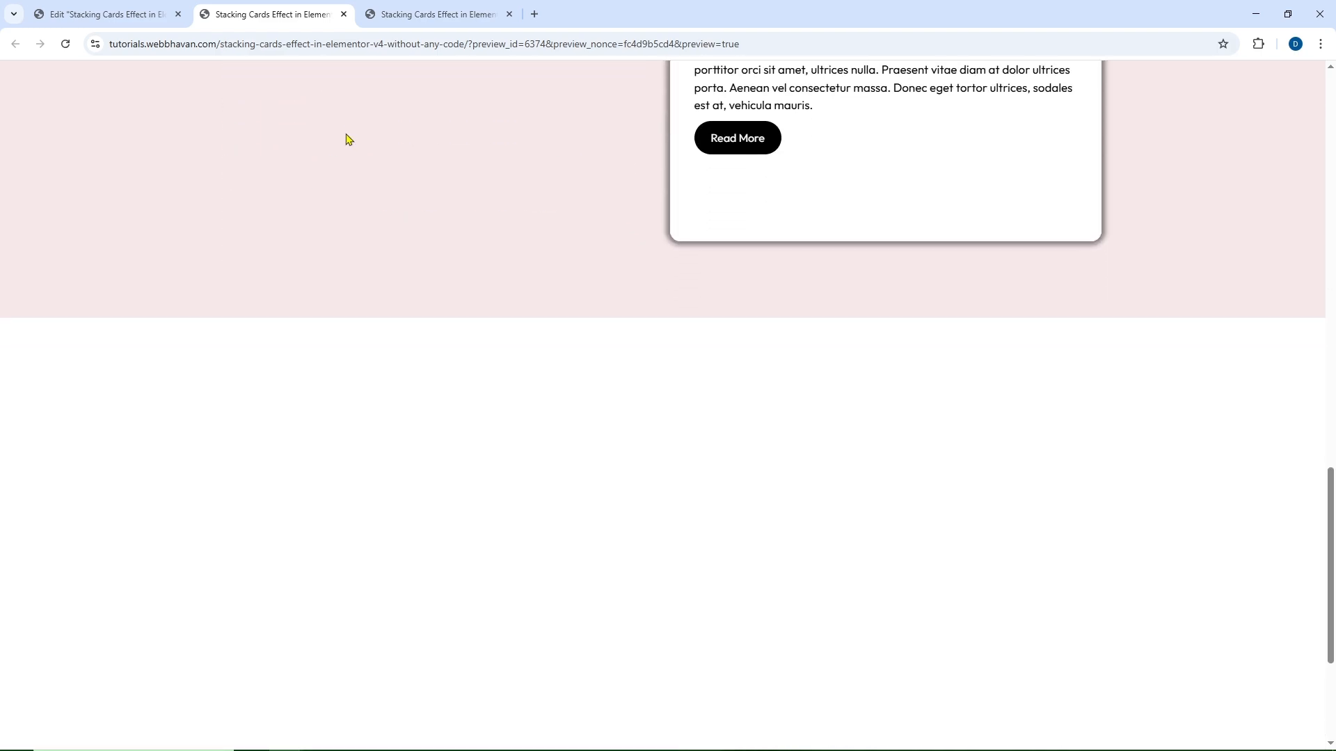
pyautogui.scroll(15, 348, 139)
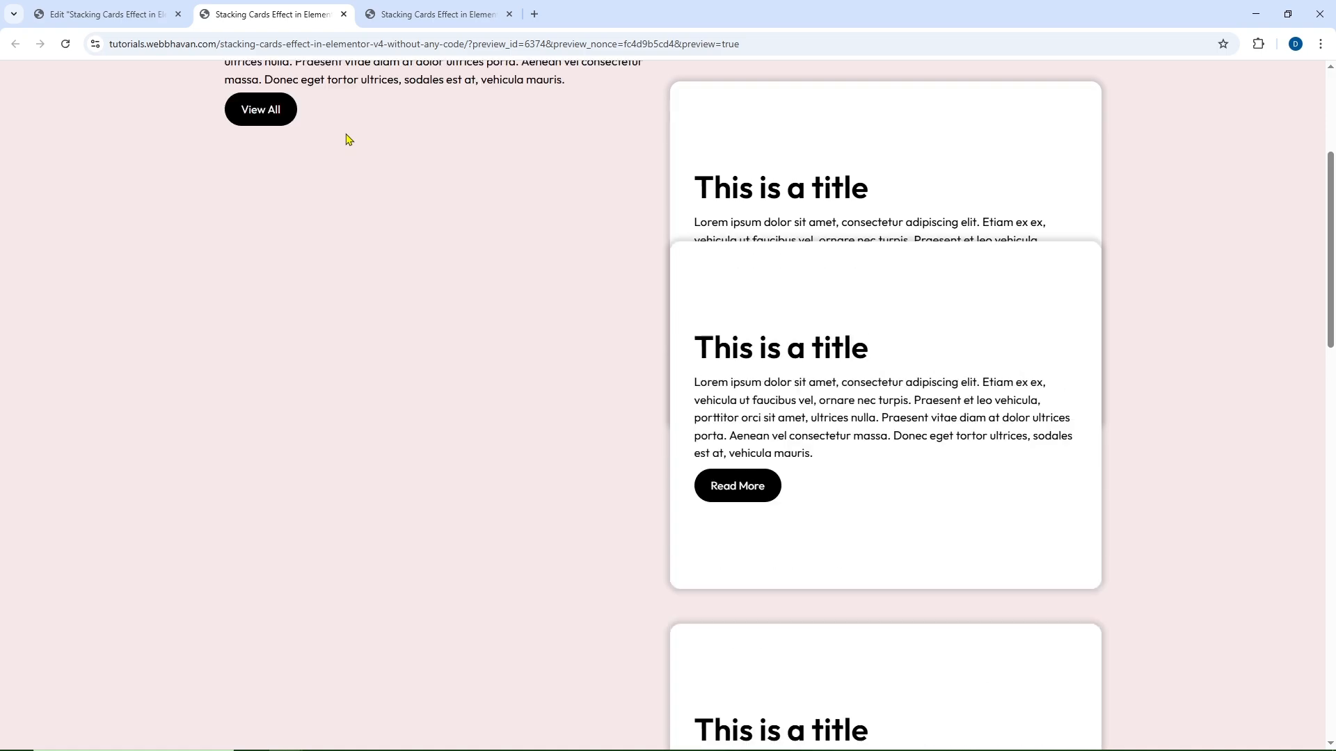
# Back in the page editor, open the page structure, collapse the cards column's flexbox and select the left column's flexbox
pyautogui.scroll(-2, 296, 138)
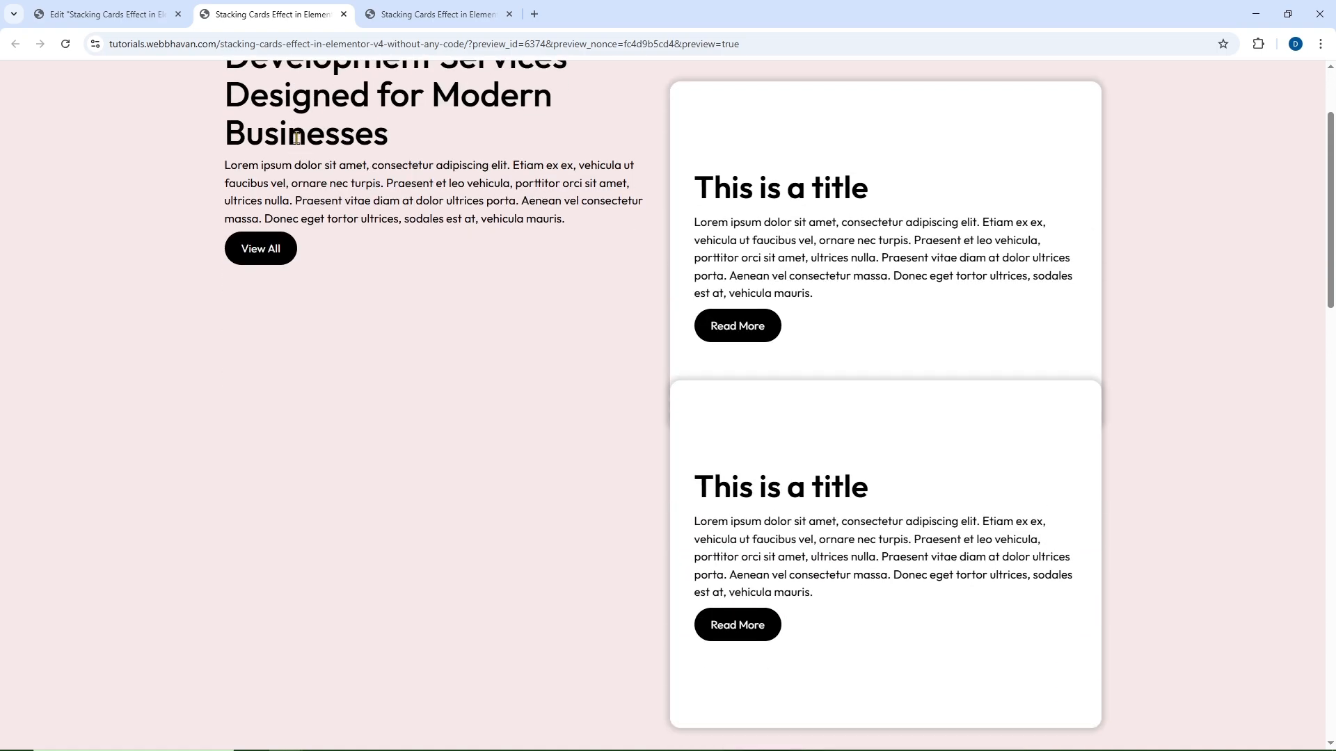
pyautogui.scroll(2, 295, 138)
pyautogui.click(139, 14)
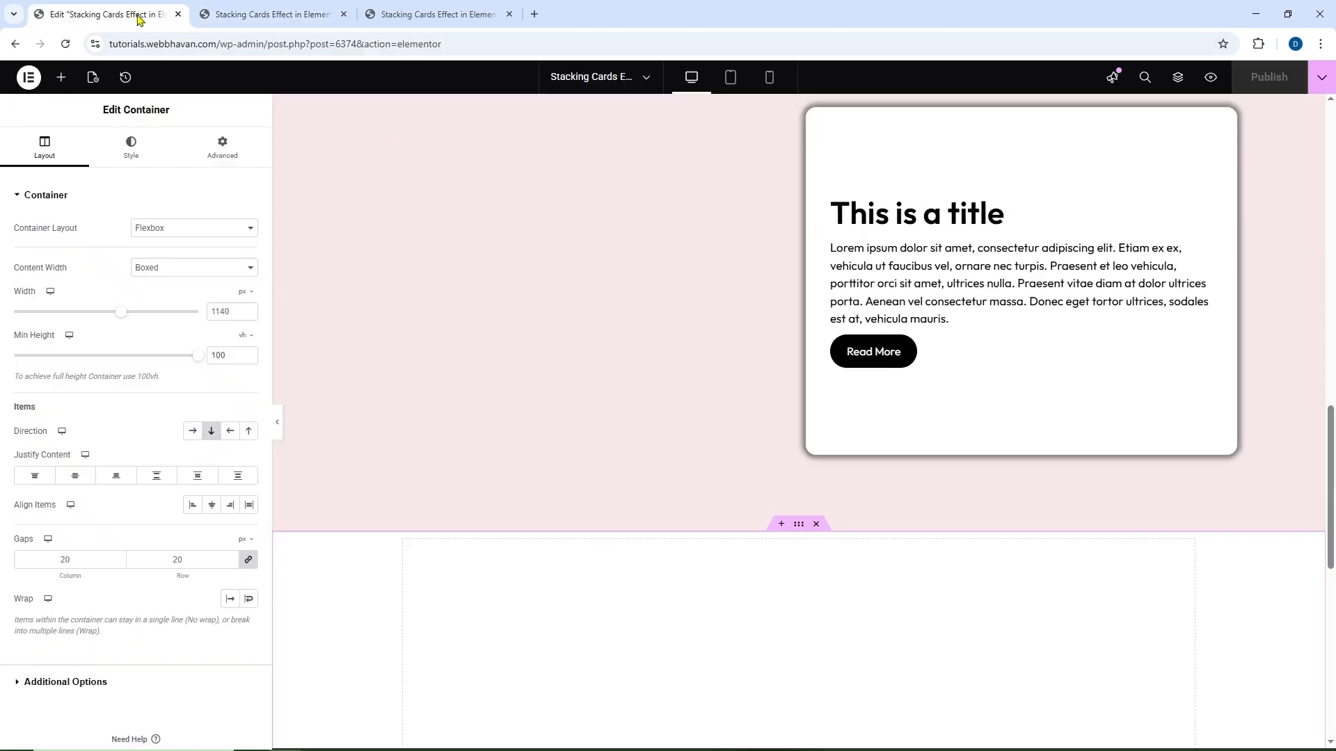
pyautogui.scroll(5, 397, 202)
pyautogui.scroll(3, 398, 212)
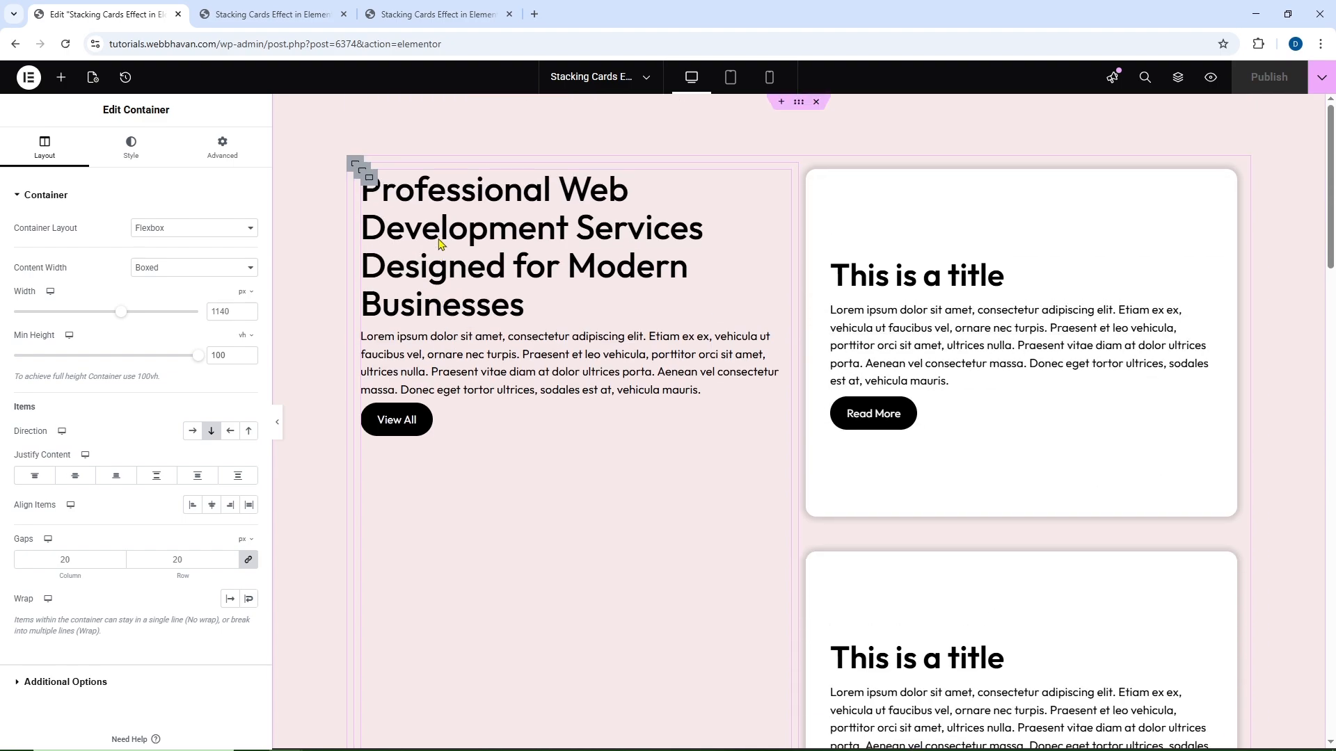
pyautogui.click(1178, 78)
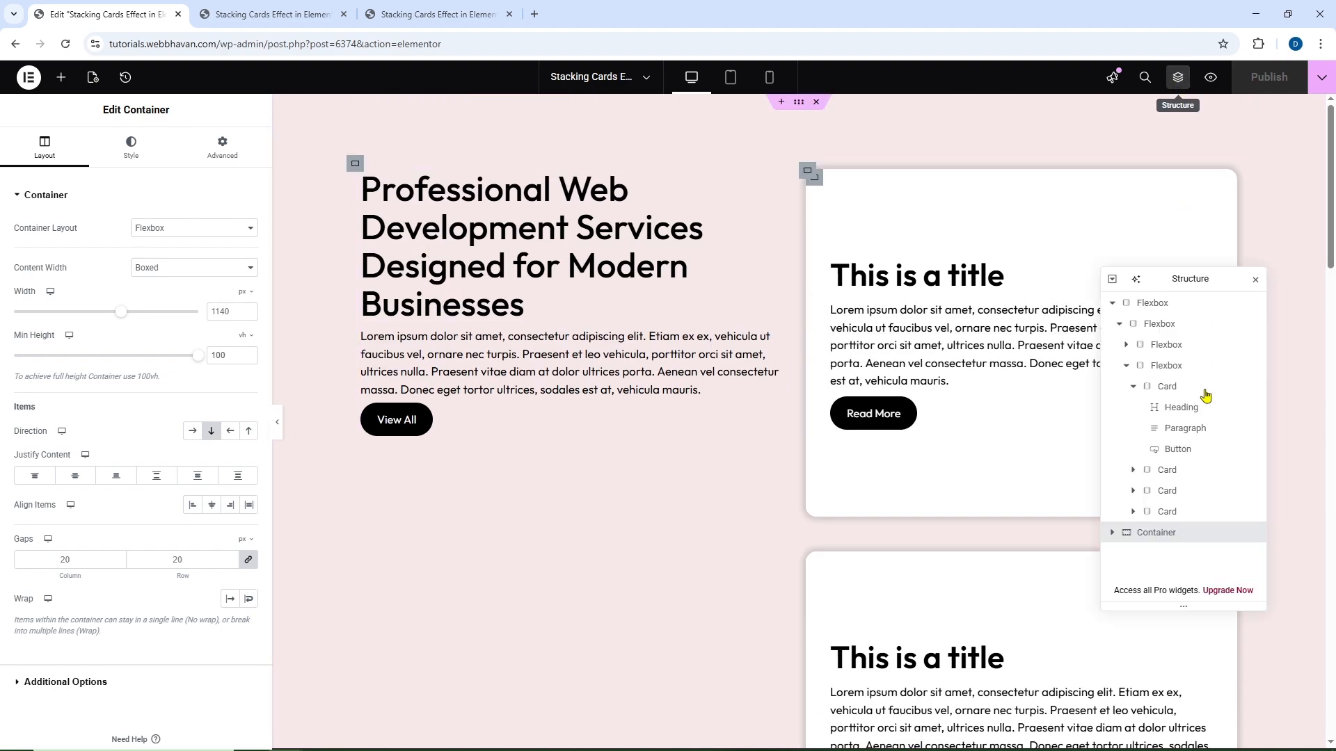
pyautogui.click(1127, 368)
pyautogui.click(1132, 347)
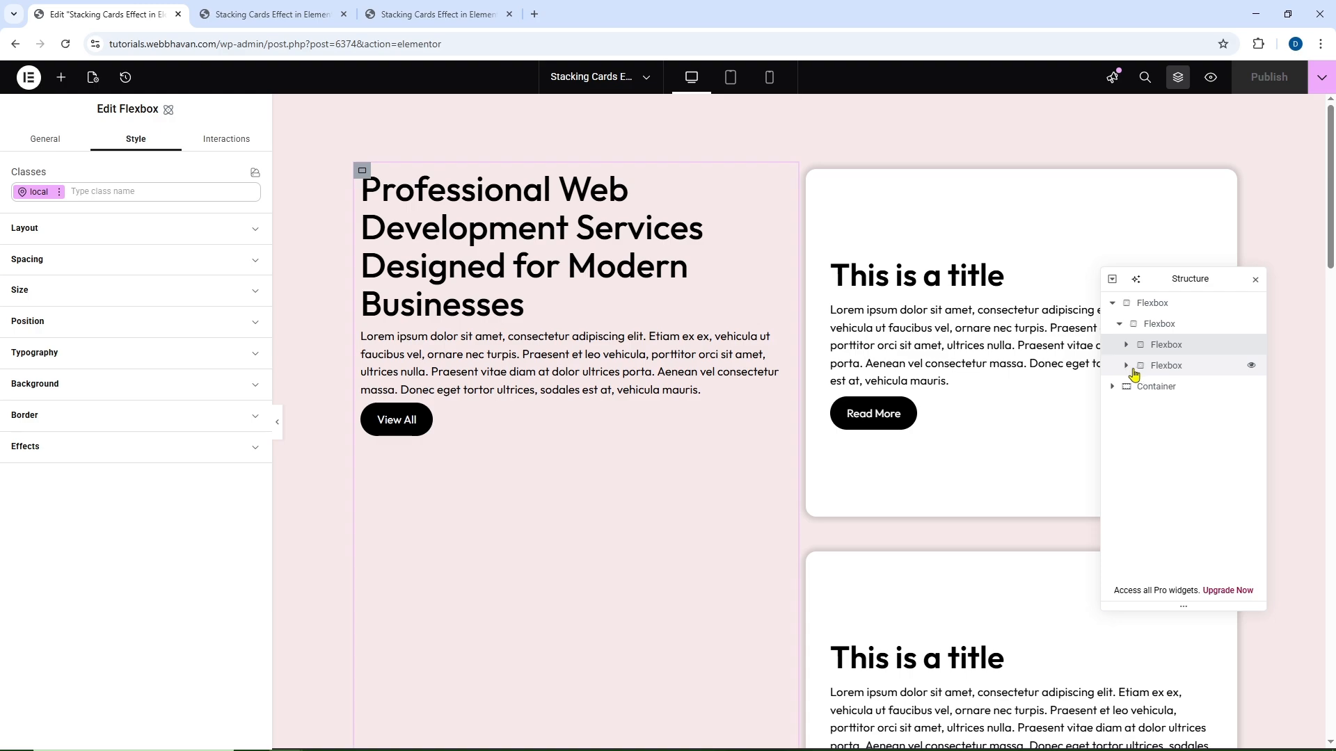
# Set the position of the left column's inner text flexbox to Sticky with a top offset of 30 px and publish the page
pyautogui.click(1159, 368)
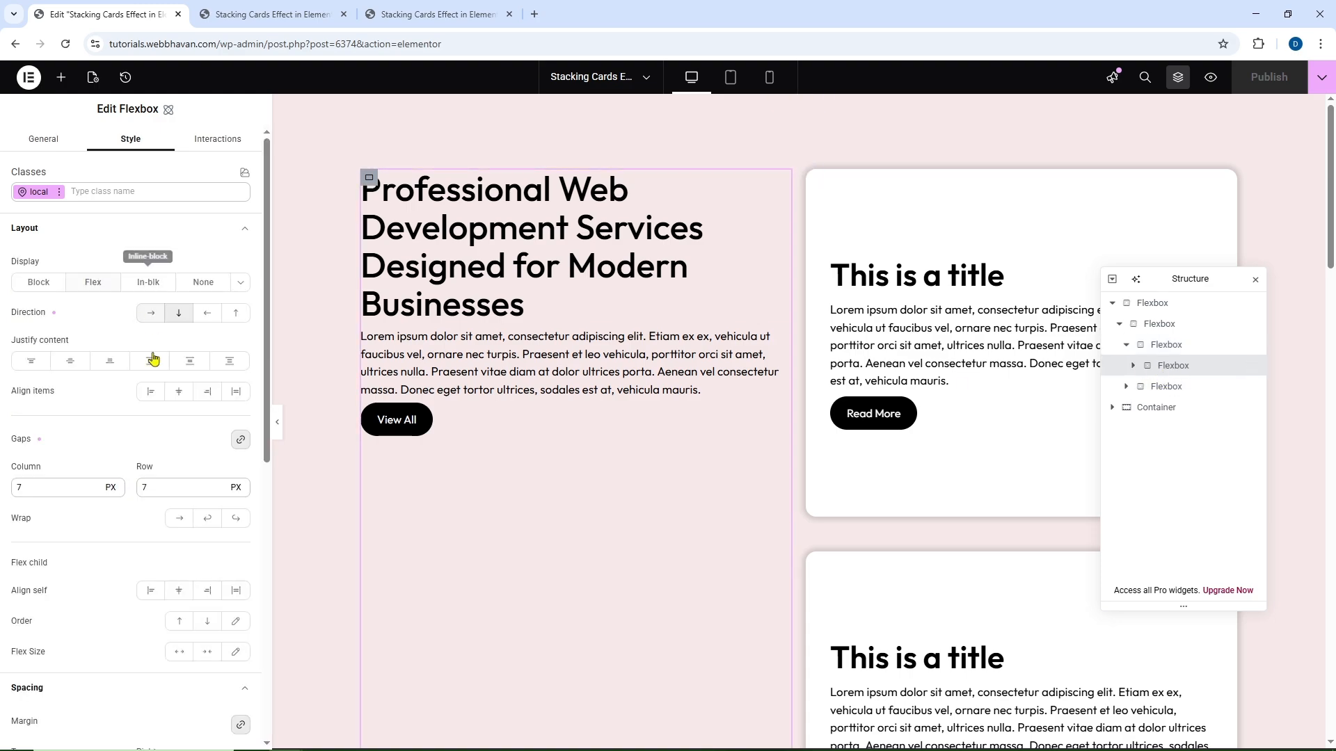
pyautogui.scroll(-7, 152, 358)
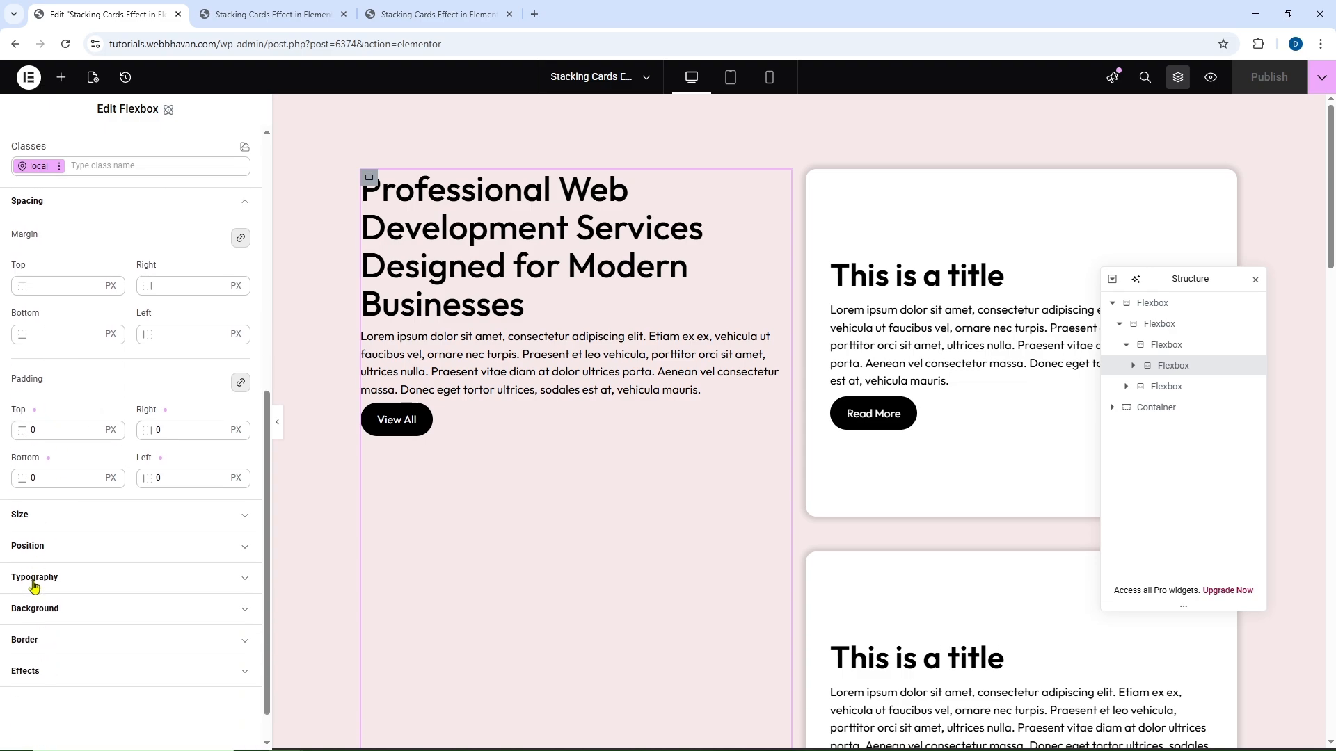
pyautogui.click(35, 587)
pyautogui.click(43, 546)
pyautogui.click(156, 585)
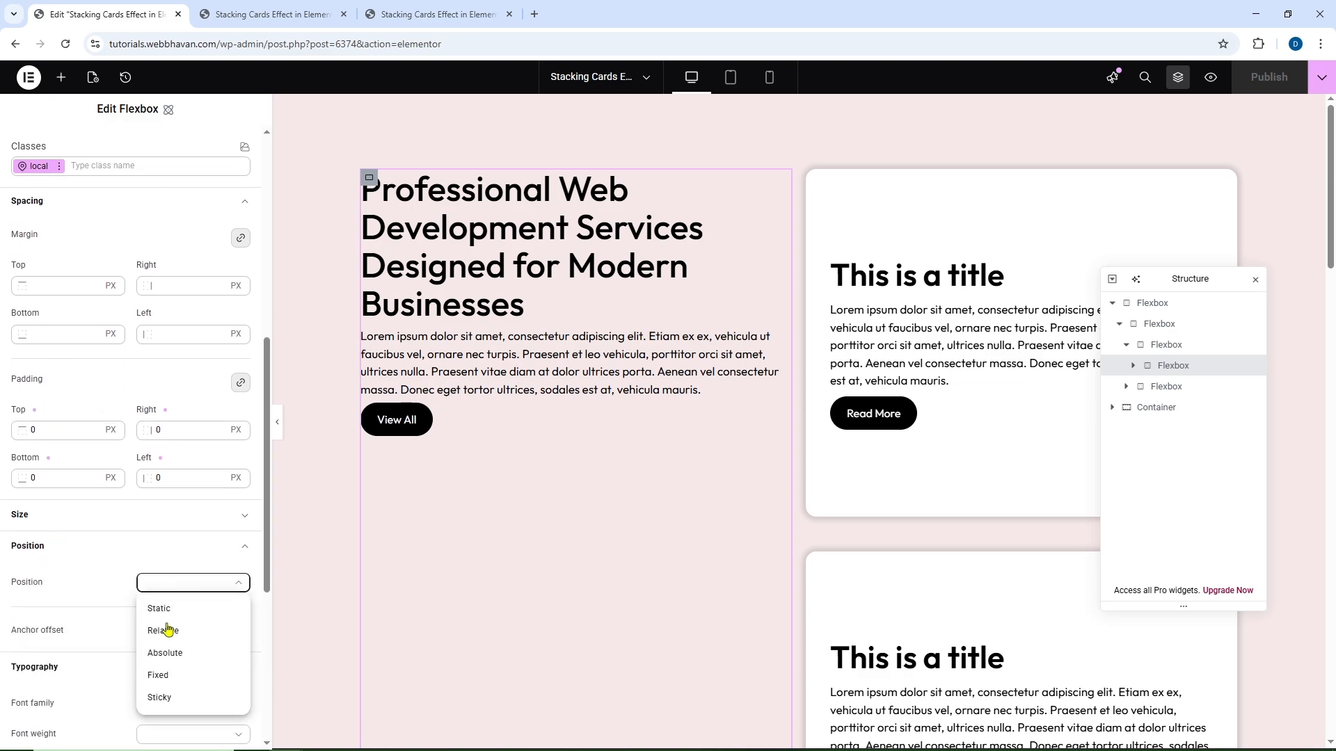
pyautogui.click(171, 698)
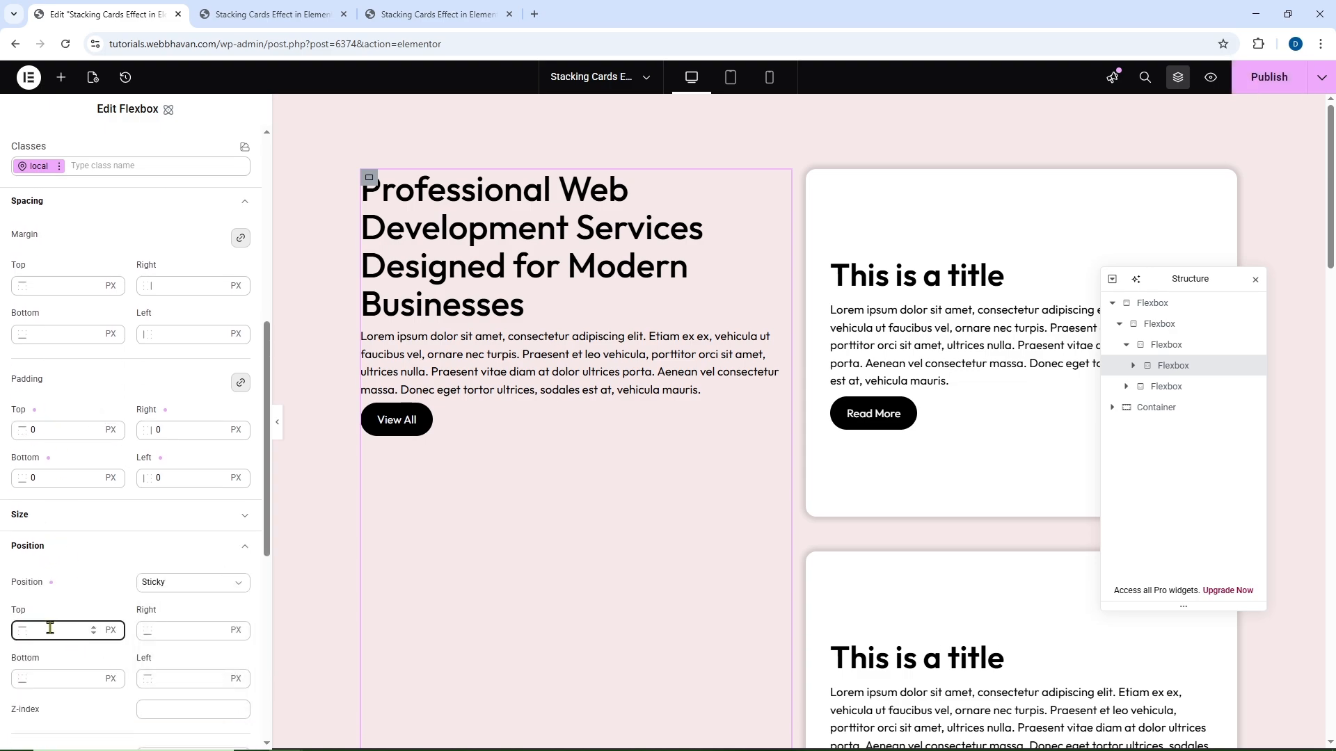
pyautogui.click(1245, 88)
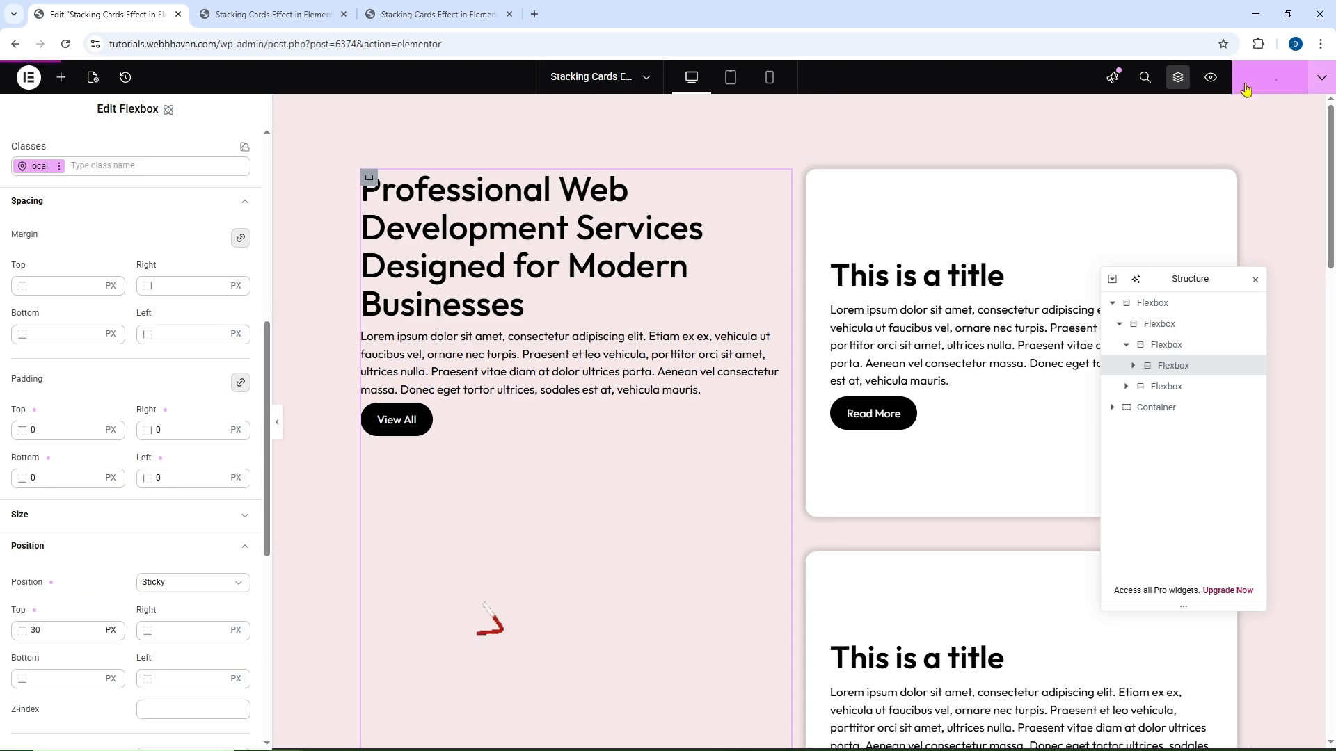
# Check in the page preview how the left text column behaves beside the stacking cards while scrolling
pyautogui.click(256, 16)
pyautogui.scroll(-1, 148, 202)
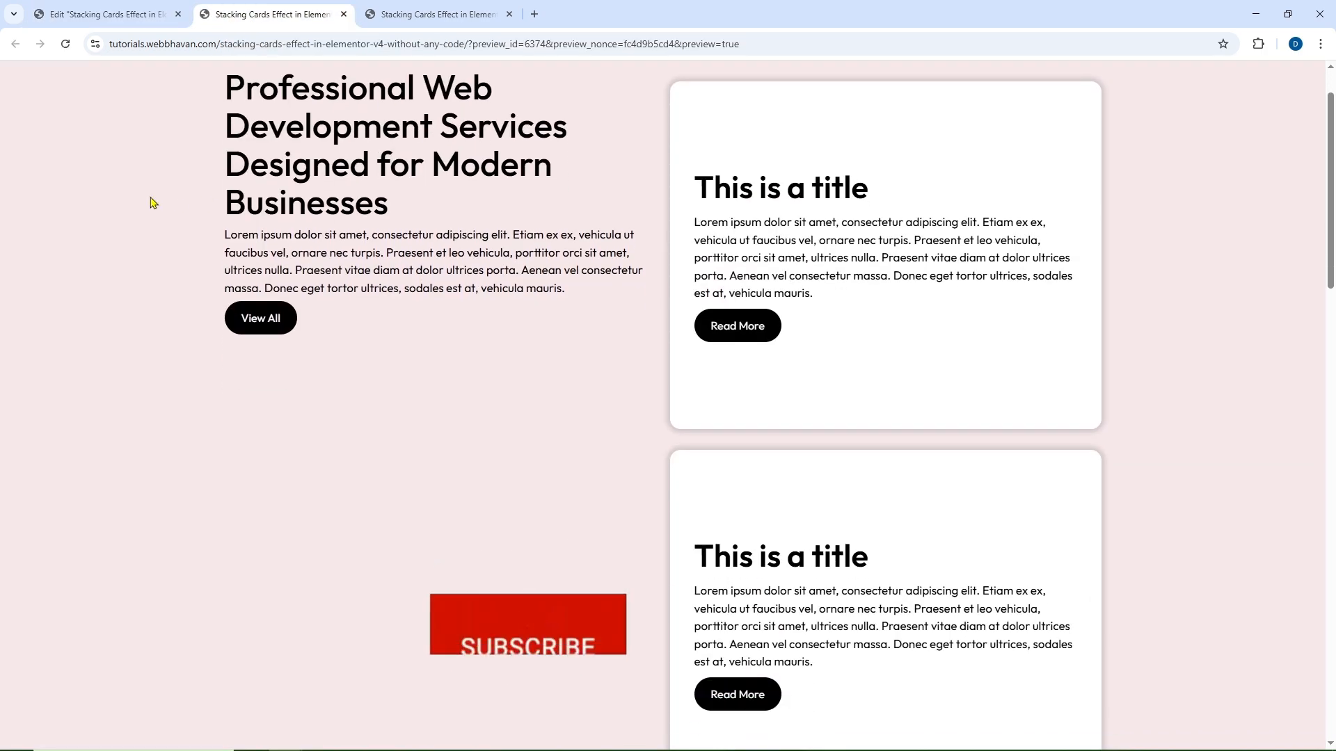
pyautogui.scroll(-3, 132, 198)
pyautogui.scroll(4, 133, 197)
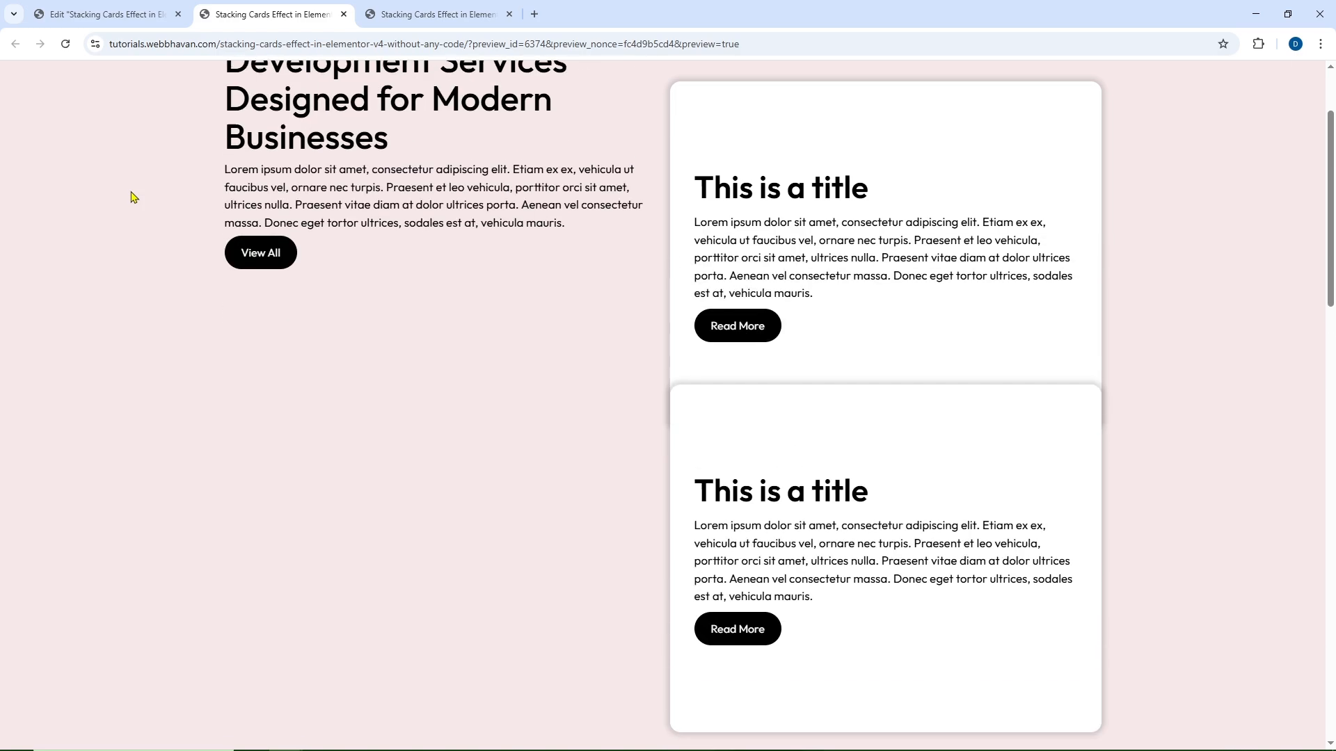
pyautogui.scroll(-2, 144, 188)
pyautogui.scroll(1, 143, 188)
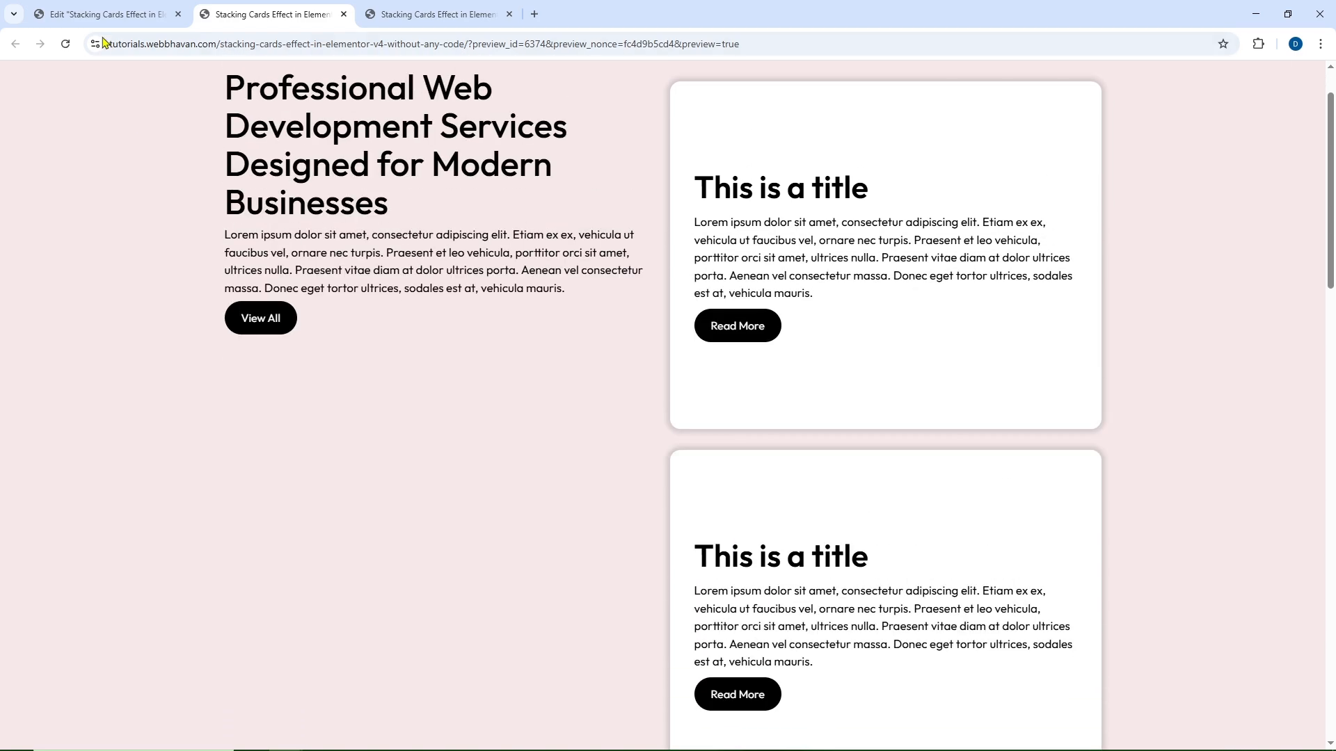
# In the editor, set the left column's outer flexbox to align its items at Start and publish the page
pyautogui.click(111, 15)
pyautogui.click(1150, 346)
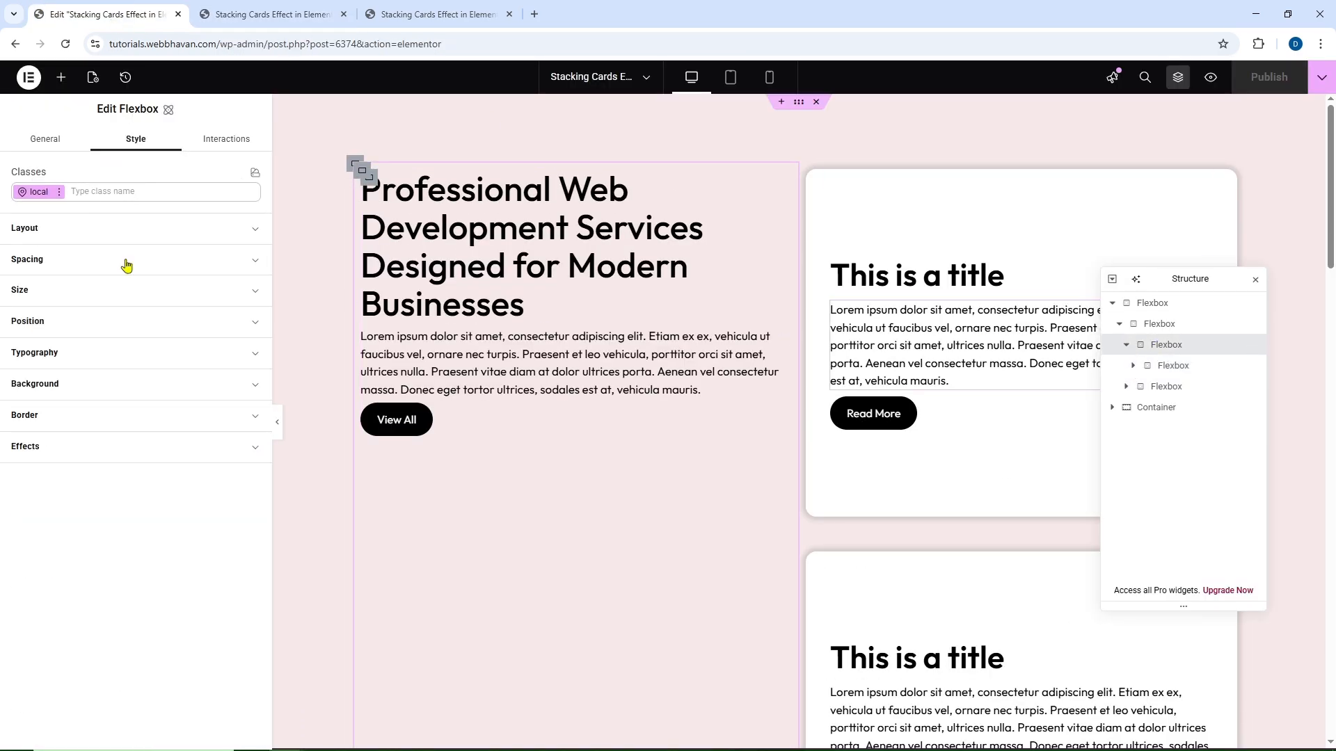
pyautogui.click(35, 234)
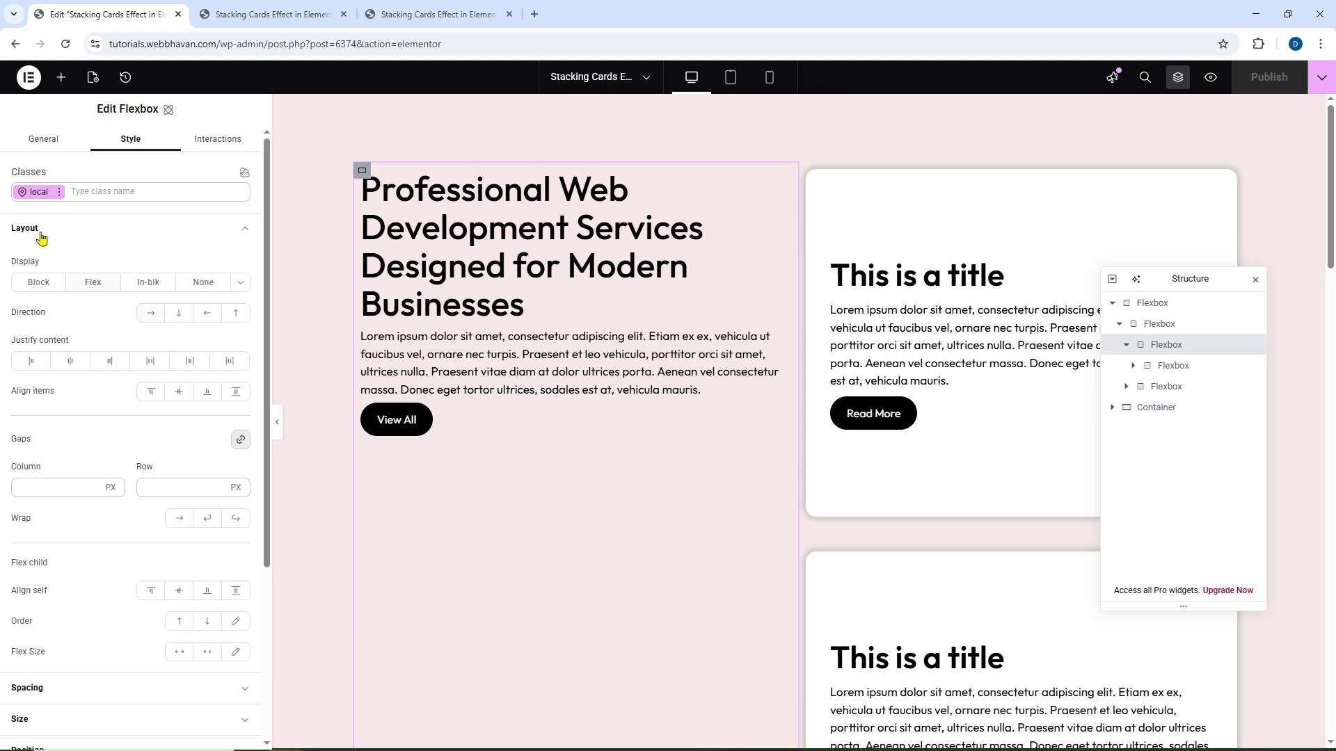
pyautogui.click(152, 394)
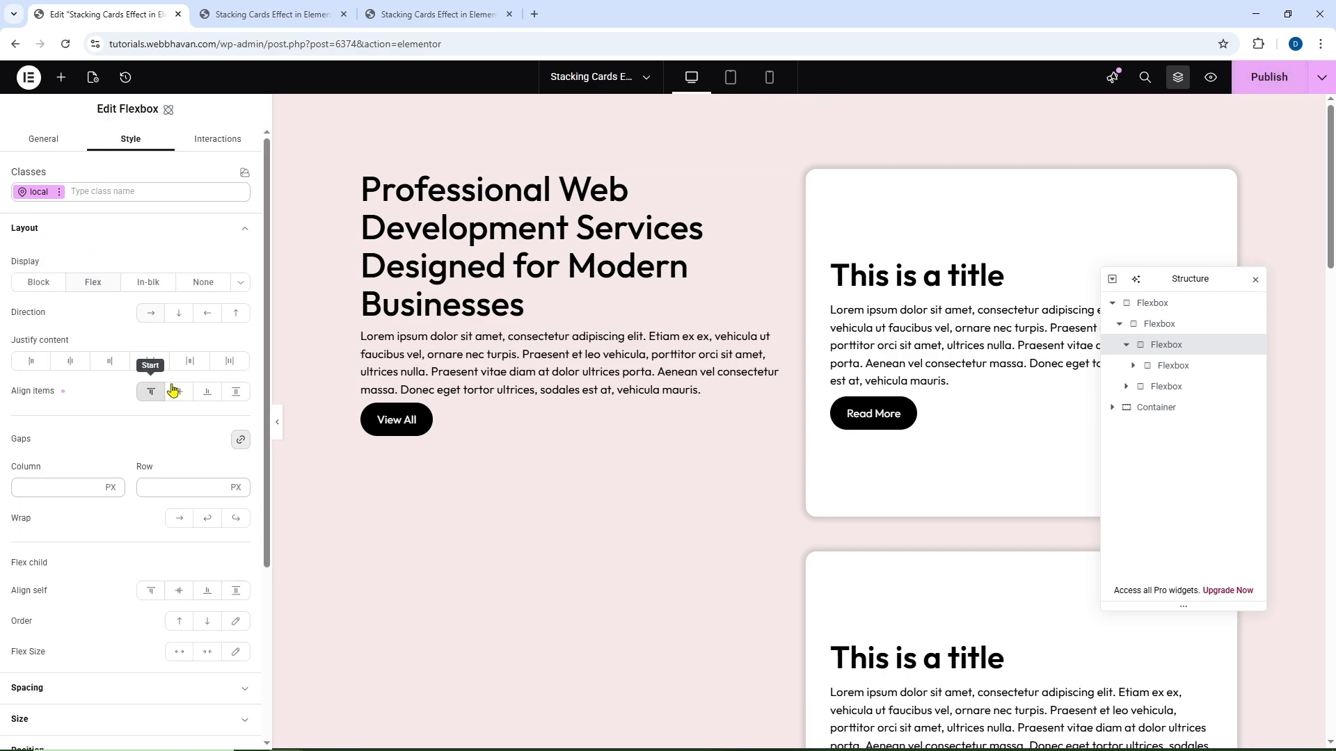
pyautogui.click(1265, 89)
# Examine the sticky left text and all four stacking cards in the refreshed preview, down to the empty container and back up
pyautogui.click(237, 15)
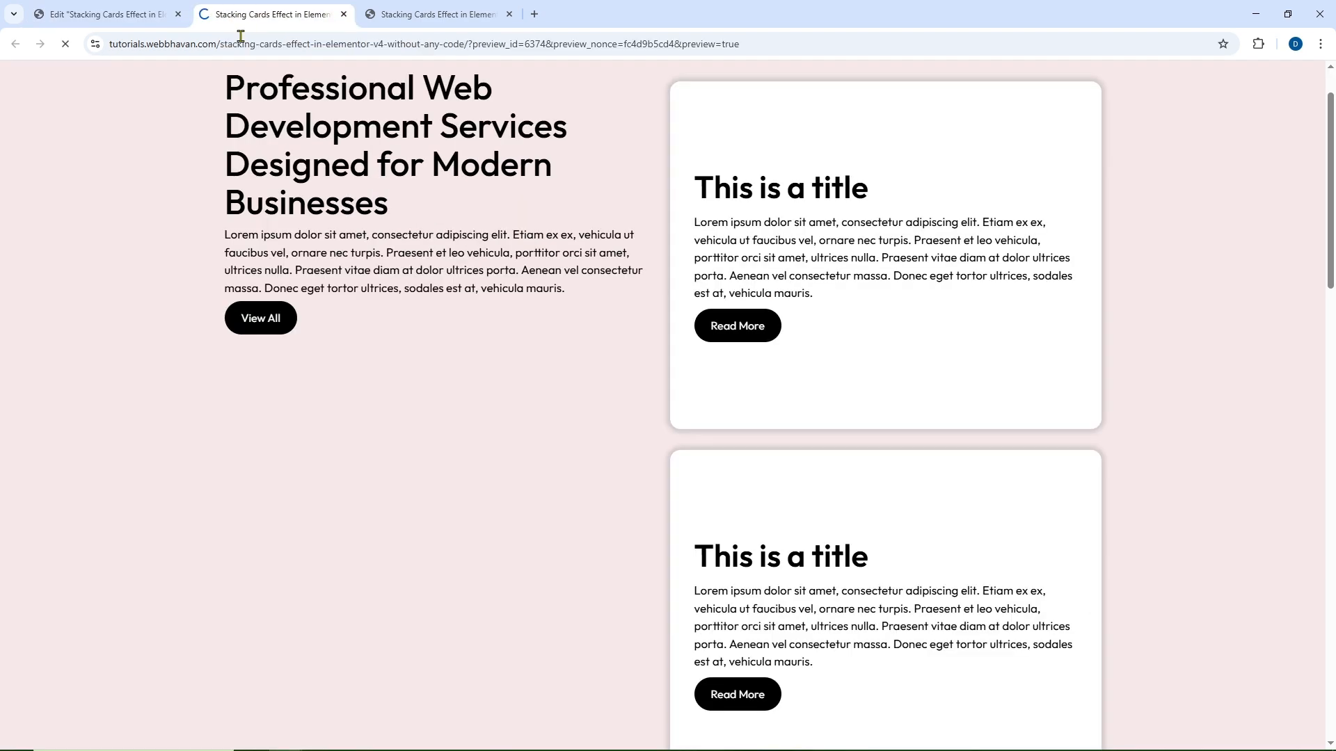
pyautogui.scroll(-2, 162, 138)
pyautogui.scroll(-5, 162, 137)
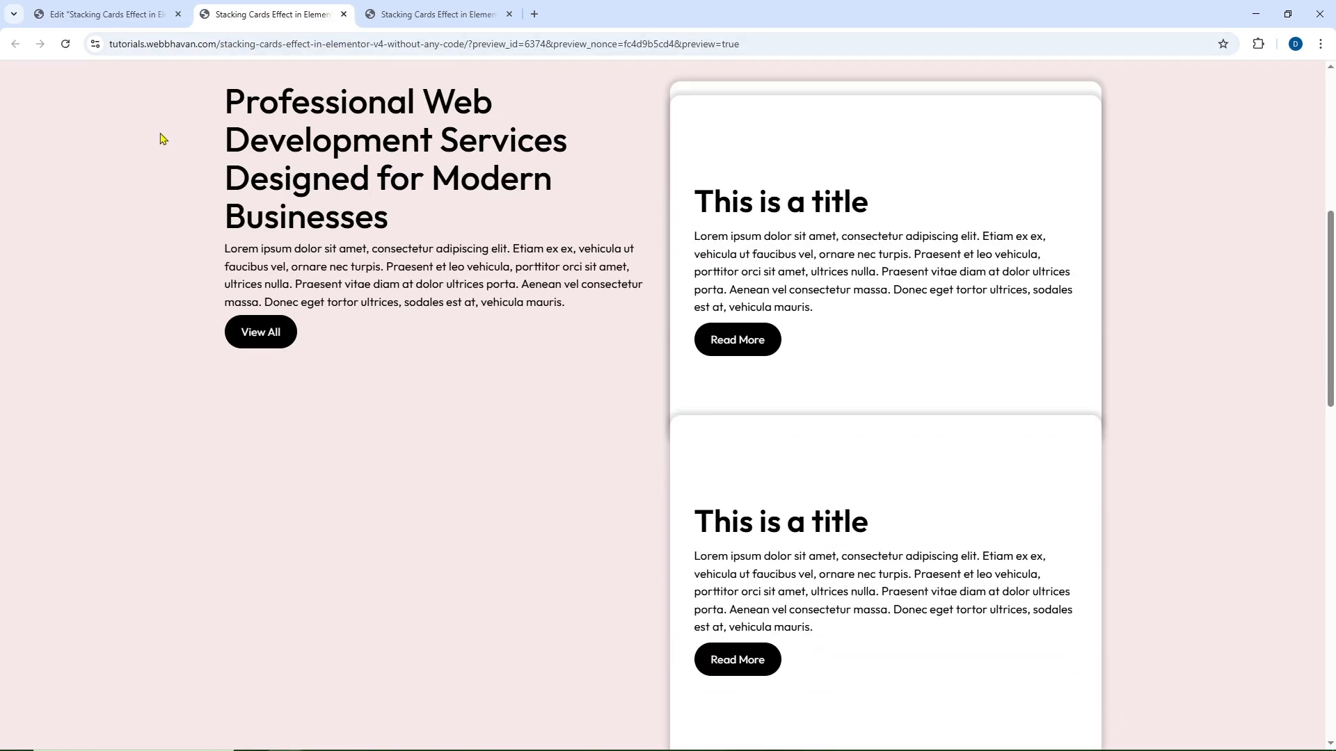
pyautogui.scroll(-5, 161, 138)
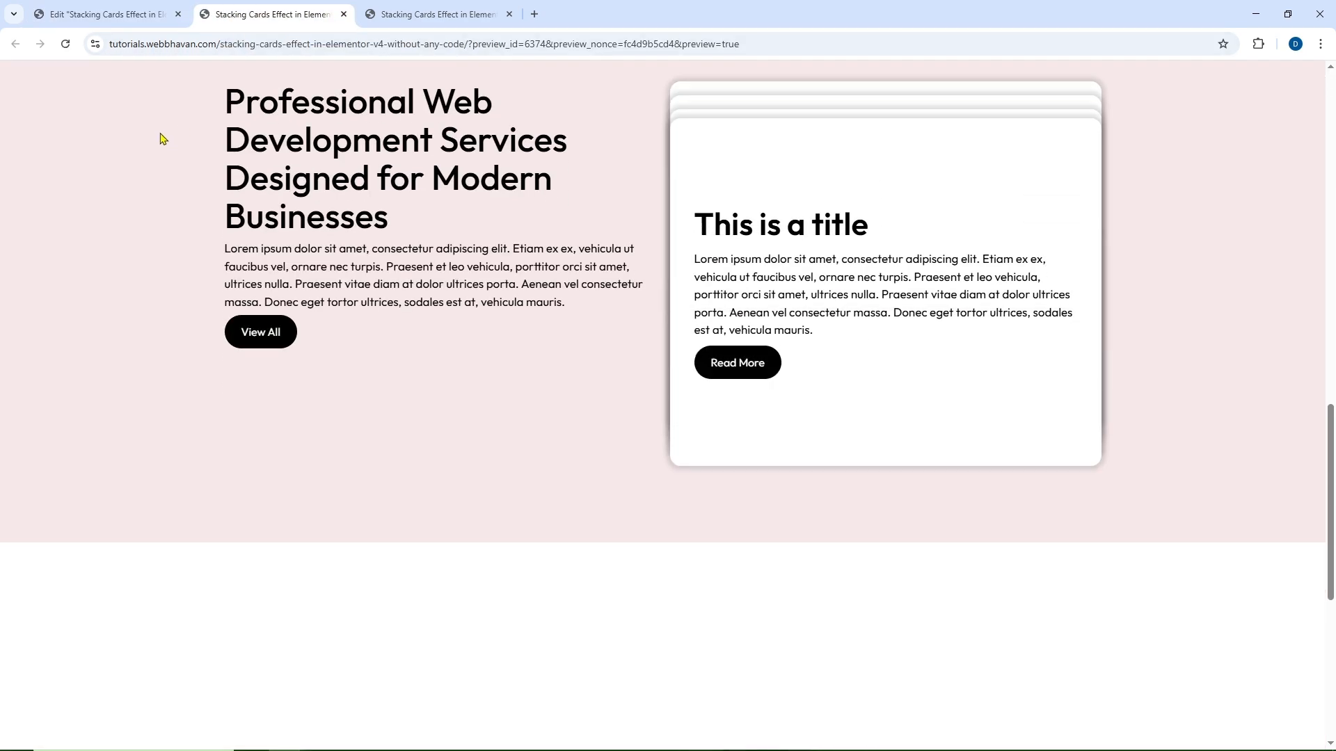
pyautogui.scroll(10, 161, 138)
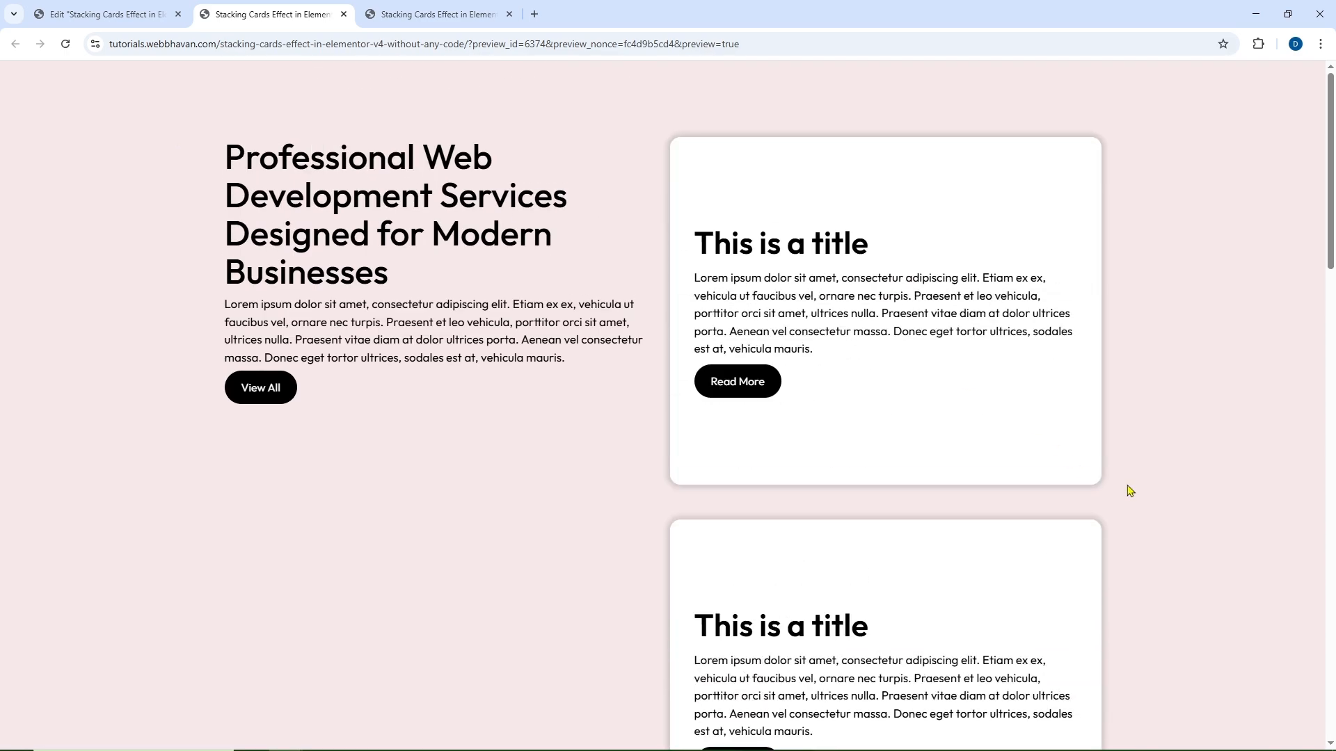
# Inspect the page with the developer tools open to check the card stacking at mobile width, and close the tools
pyautogui.rightClick(1130, 491)
pyautogui.click(1110, 473)
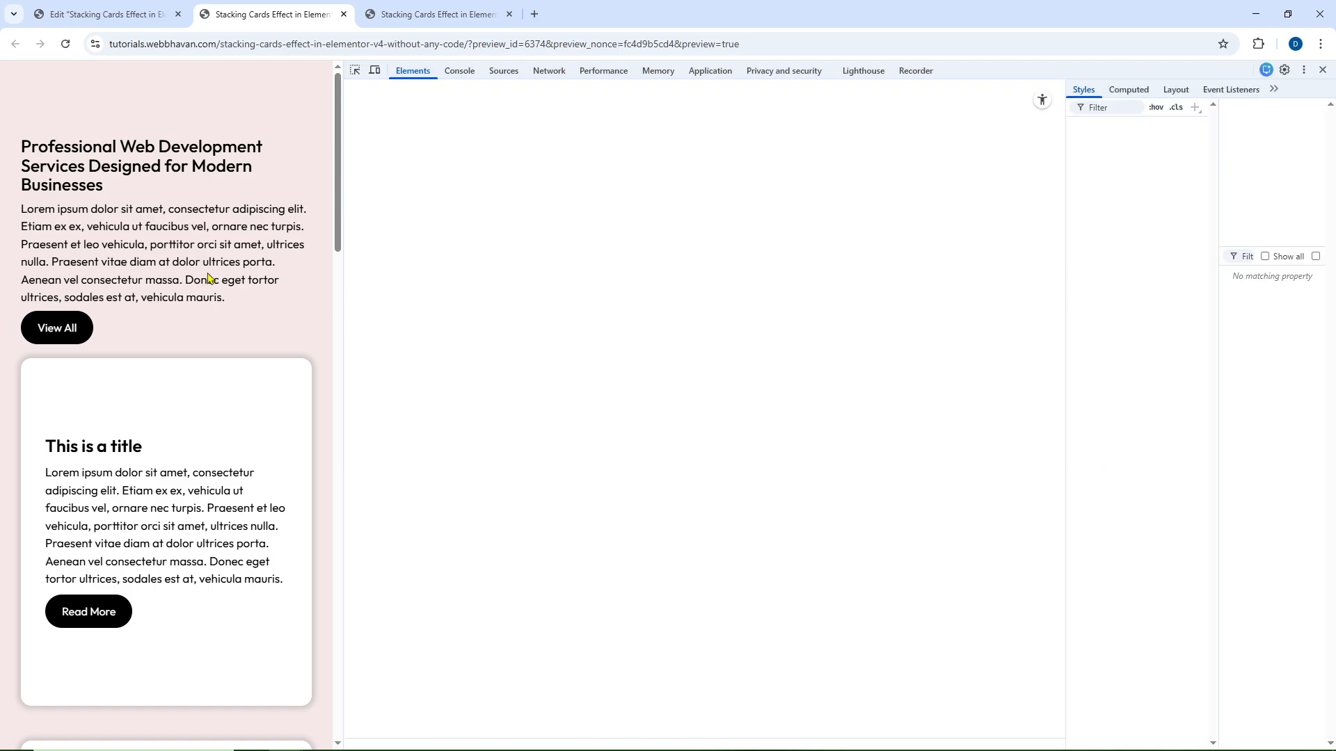
pyautogui.scroll(-4, 263, 248)
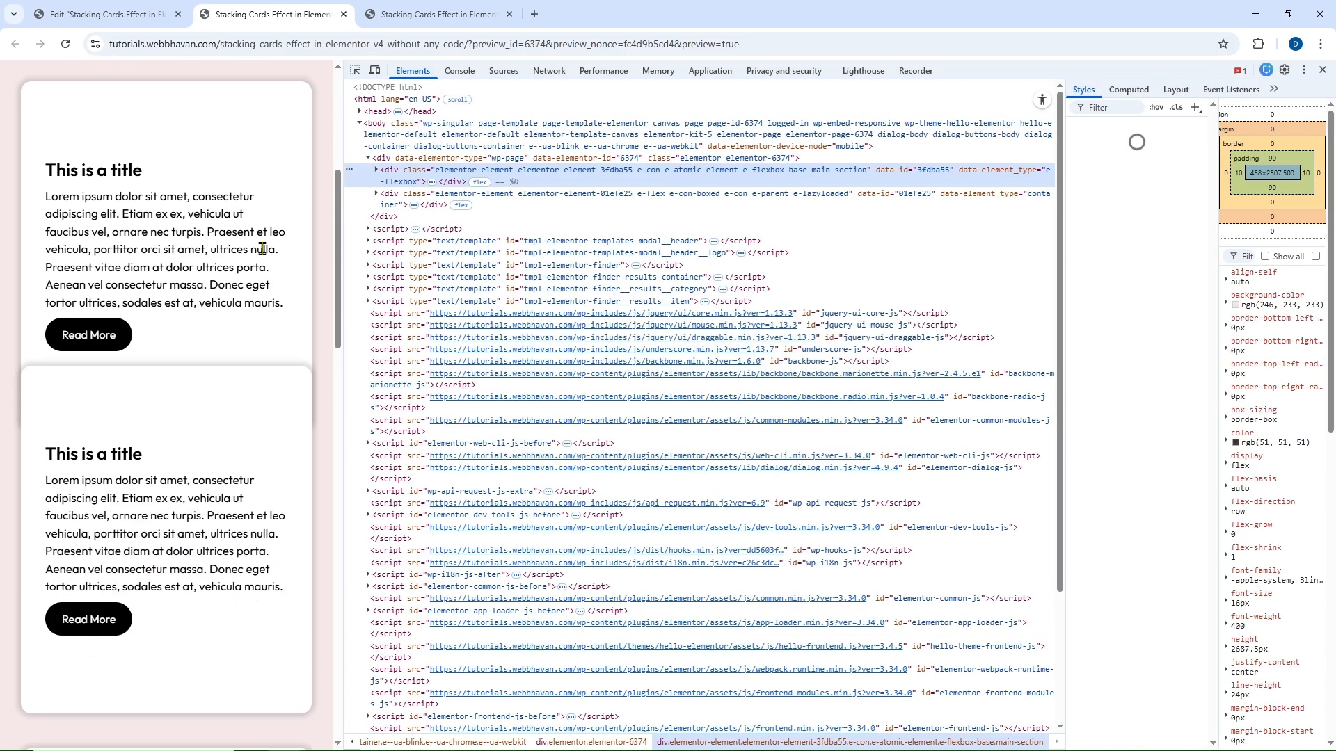
pyautogui.scroll(-3, 262, 248)
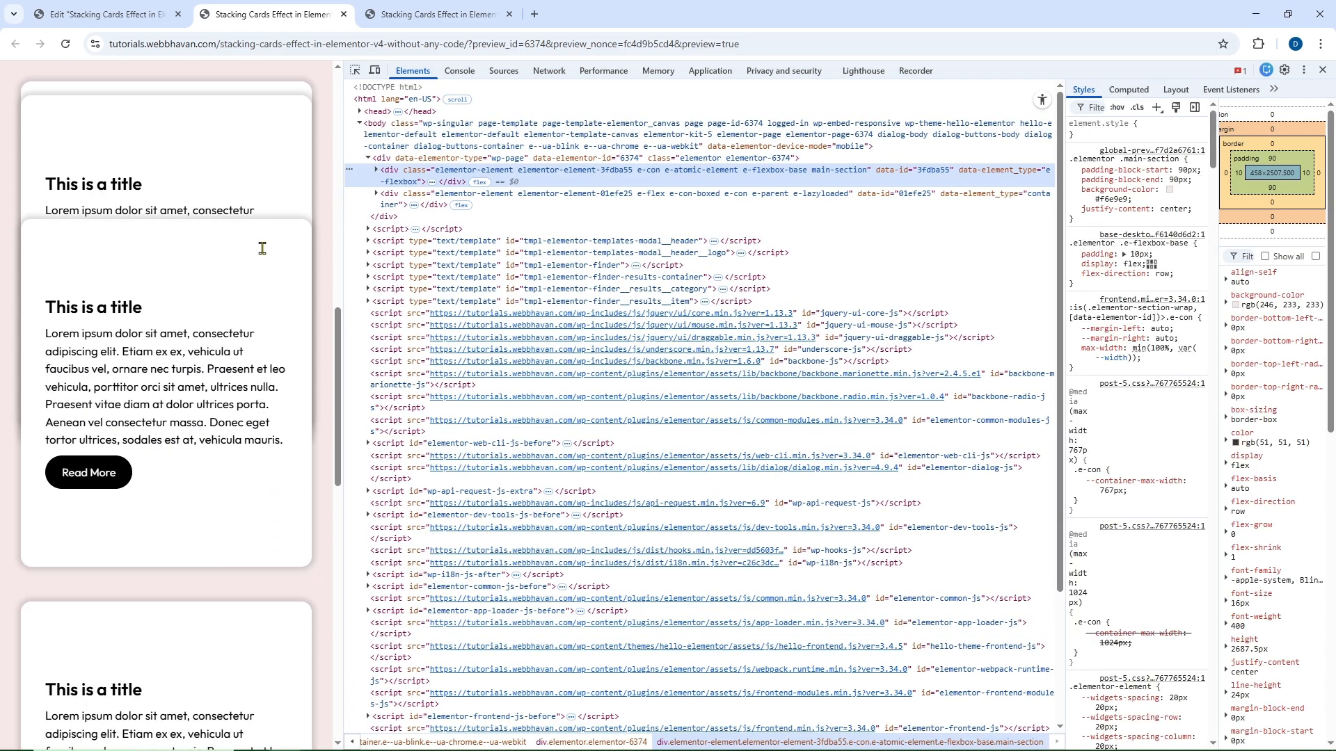
pyautogui.scroll(-4, 262, 249)
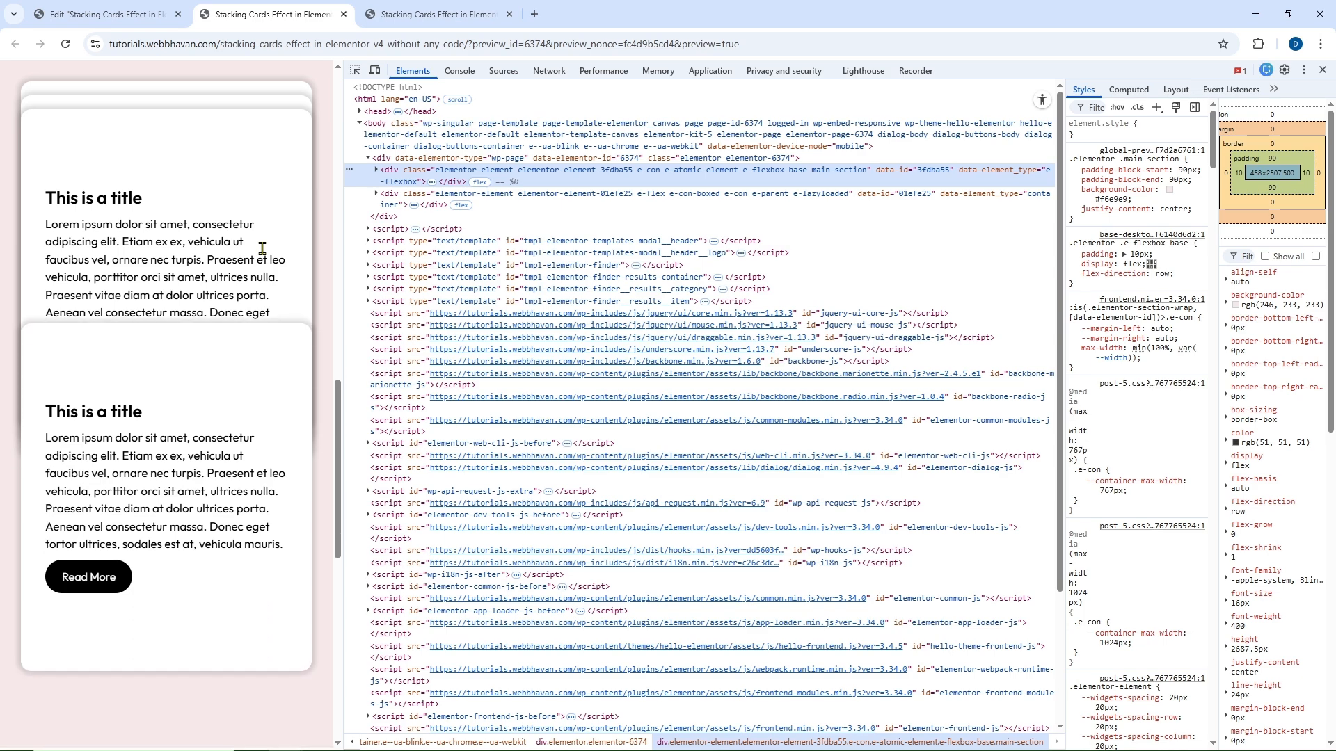
pyautogui.scroll(-5, 262, 249)
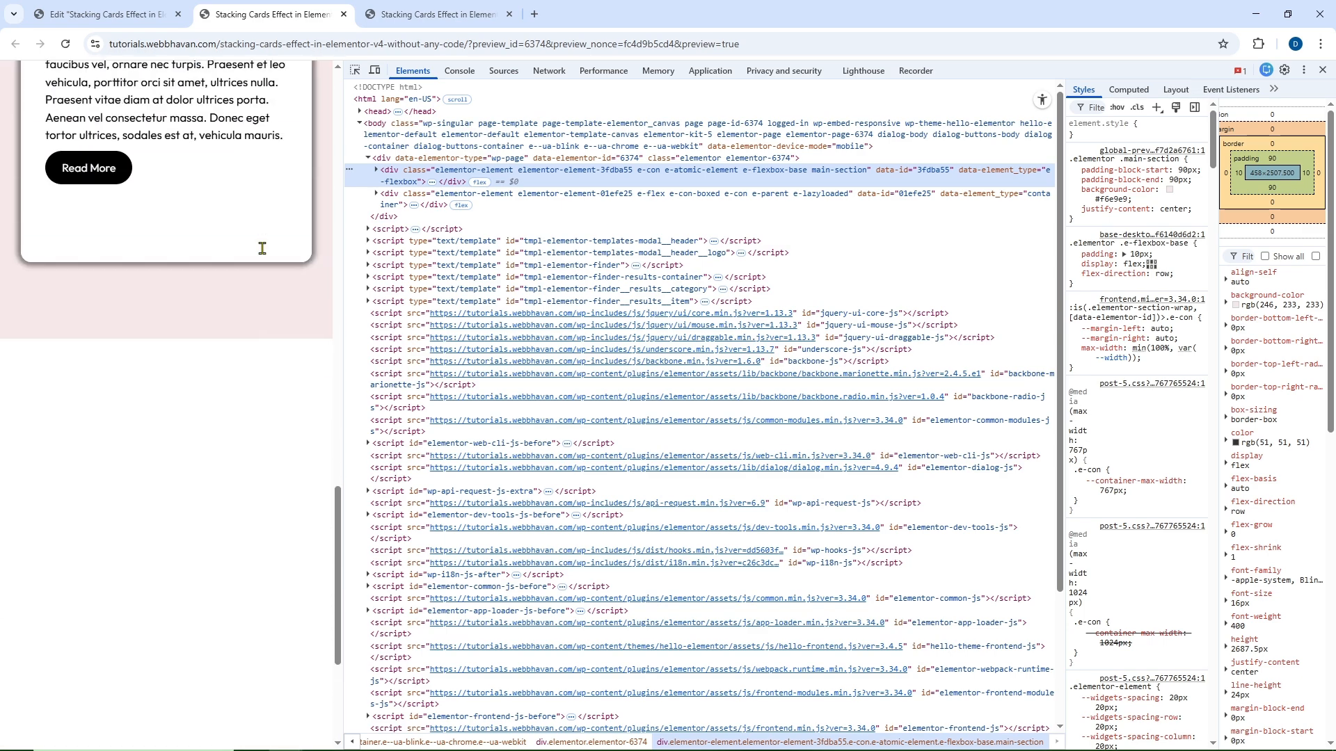
pyautogui.scroll(15, 262, 249)
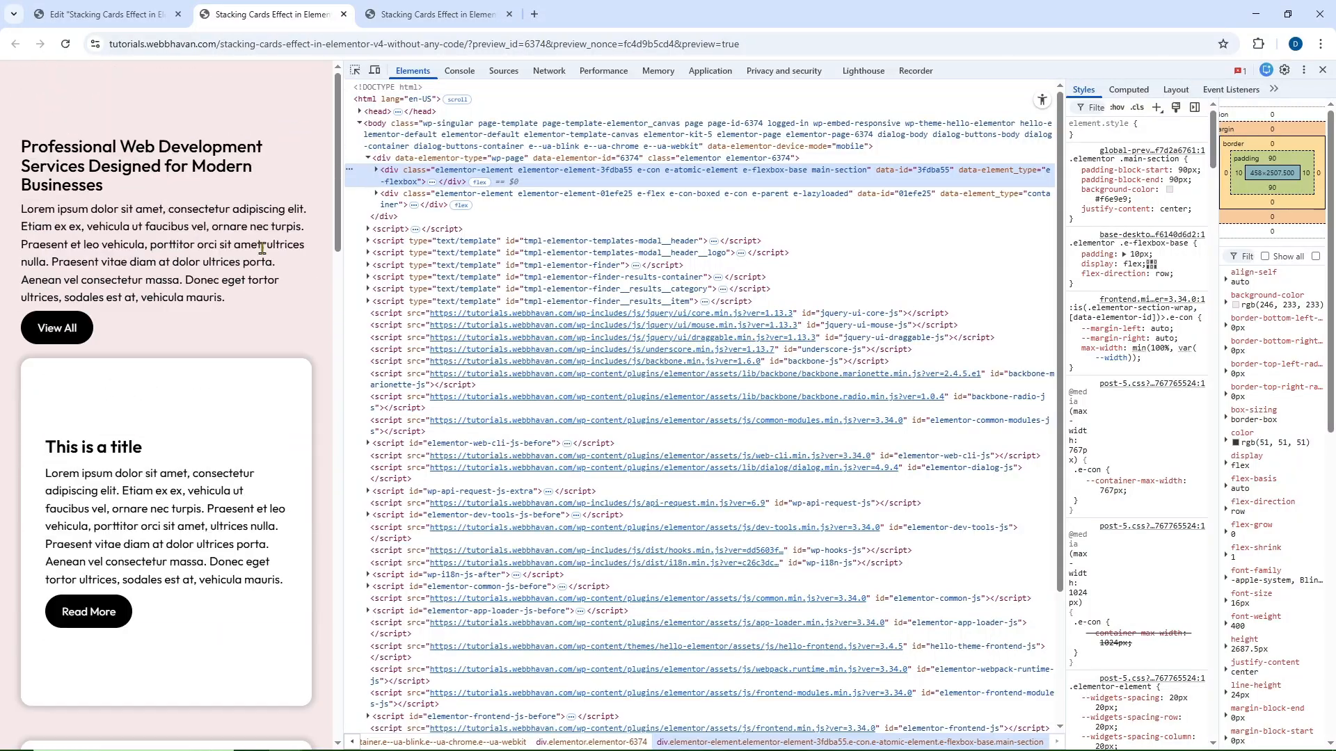
pyautogui.click(1322, 69)
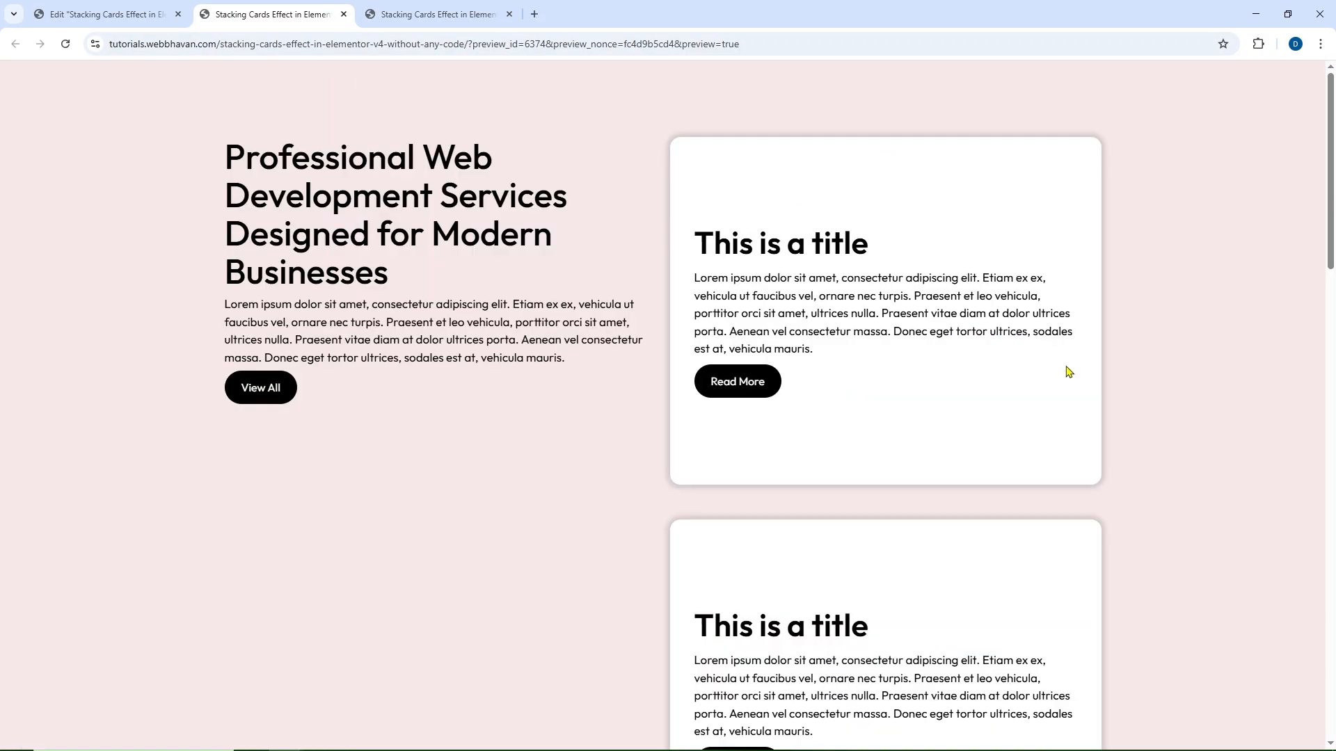